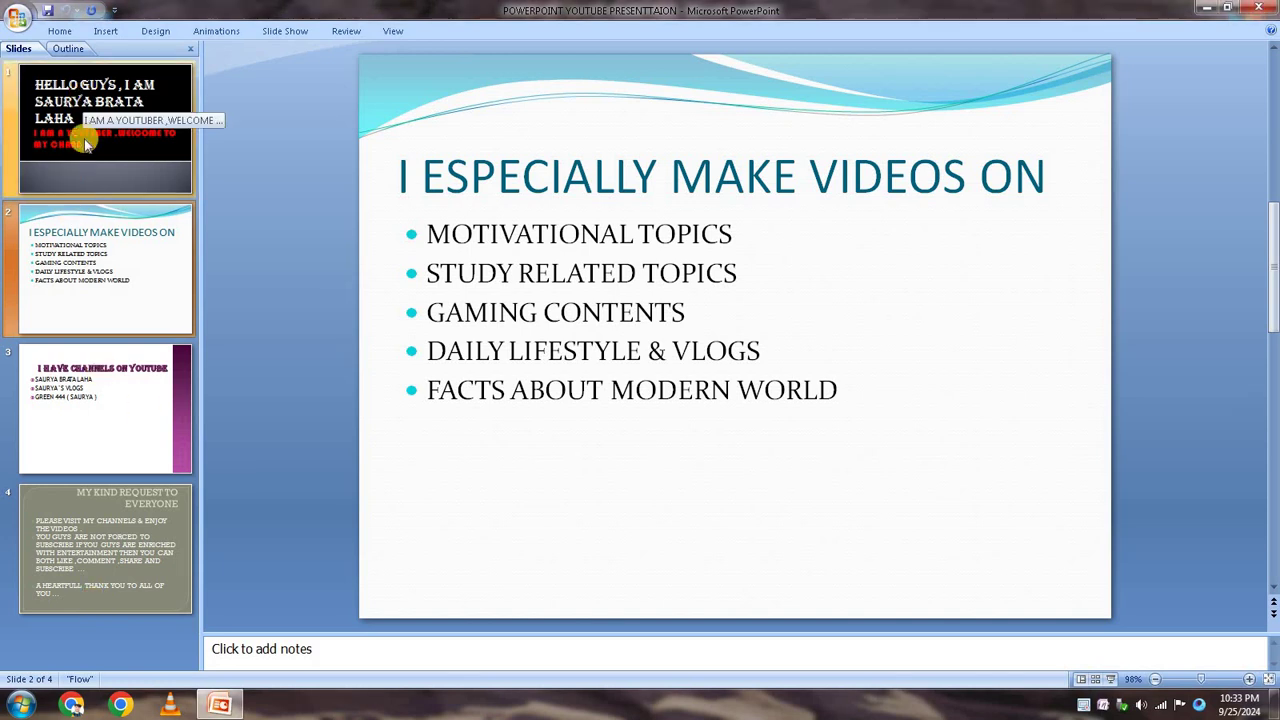
Go to slide 4 and look over the Animations, Slide Show, Home, Insert and Review tabs
{"action": "left_click", "coordinate": [109, 428]}
{"action": "left_click", "coordinate": [104, 567]}
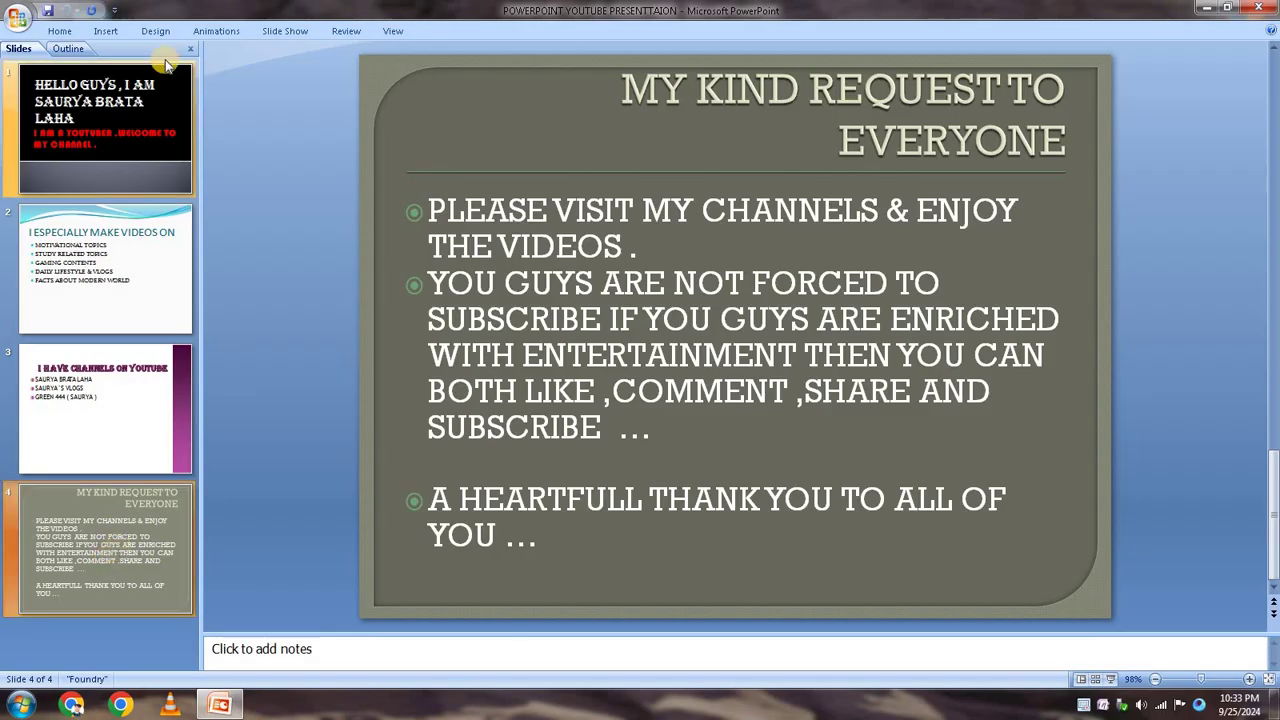
{"action": "left_click", "coordinate": [226, 33]}
{"action": "left_click", "coordinate": [268, 35]}
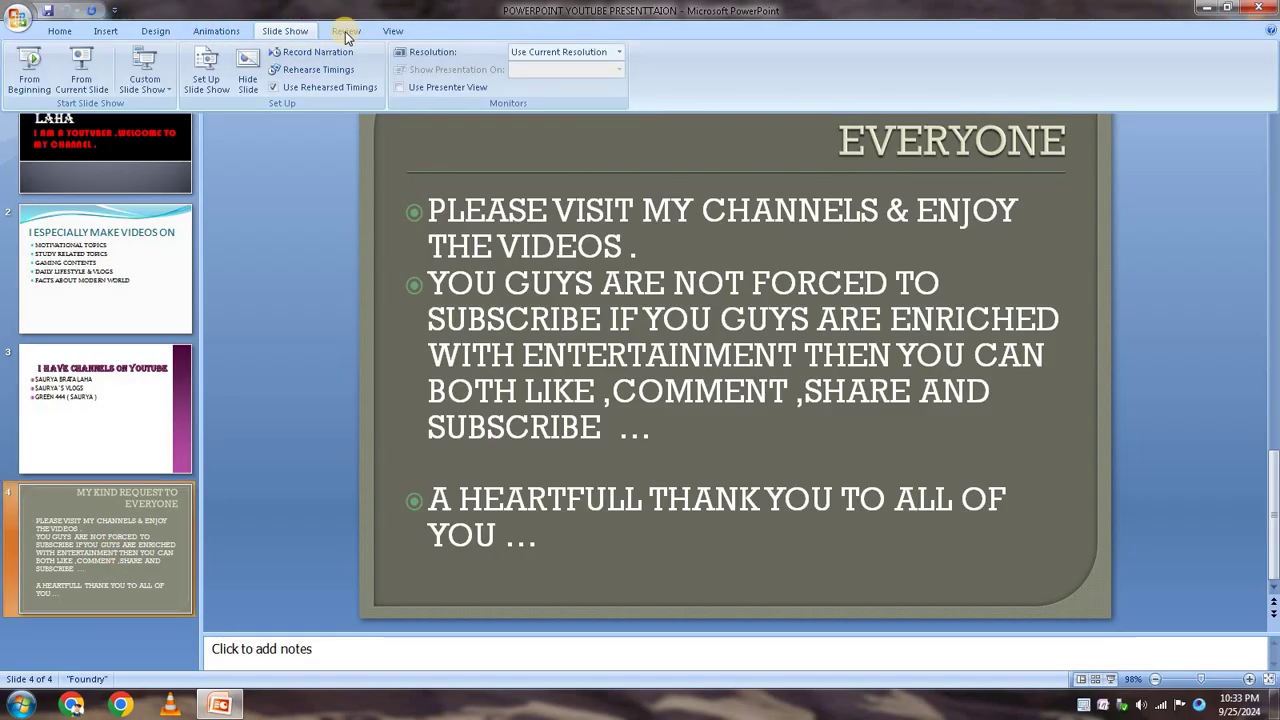
{"action": "scroll", "coordinate": [293, 30], "scroll_direction": "down", "scroll_amount": 1}
{"action": "left_click", "coordinate": [293, 30]}
{"action": "left_click", "coordinate": [224, 32]}
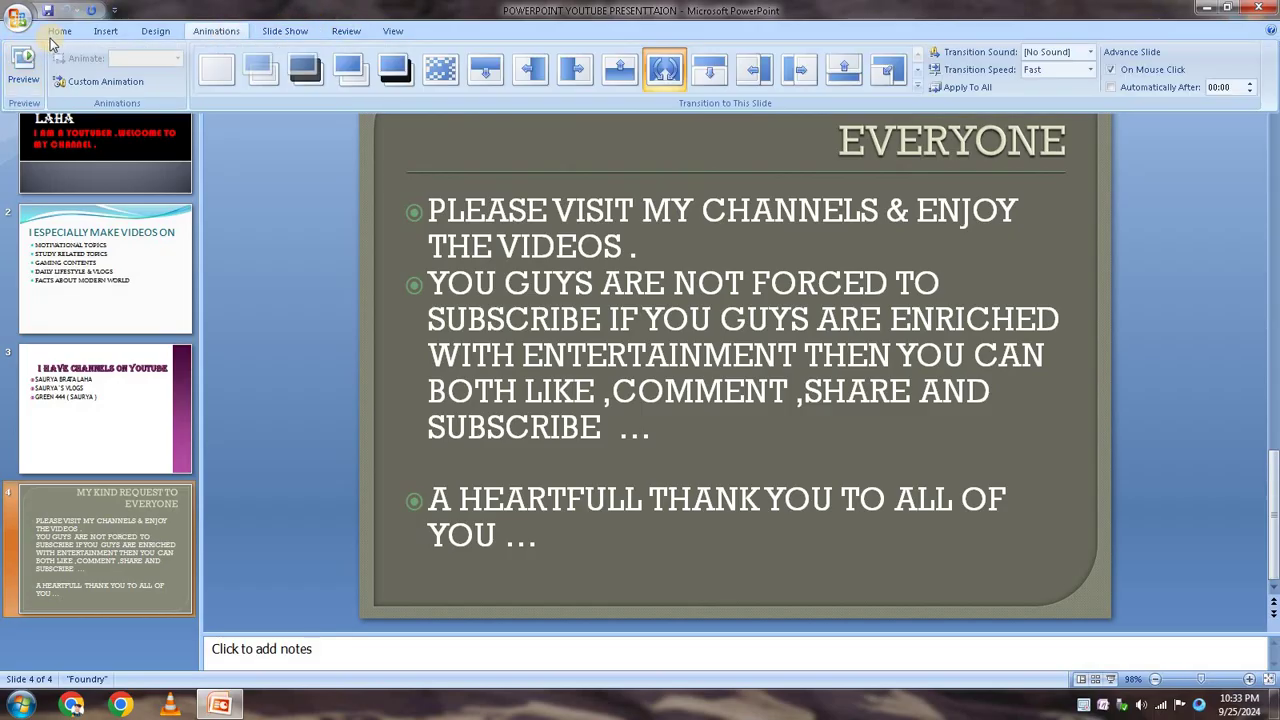
{"action": "left_click", "coordinate": [59, 32]}
{"action": "left_click", "coordinate": [112, 33]}
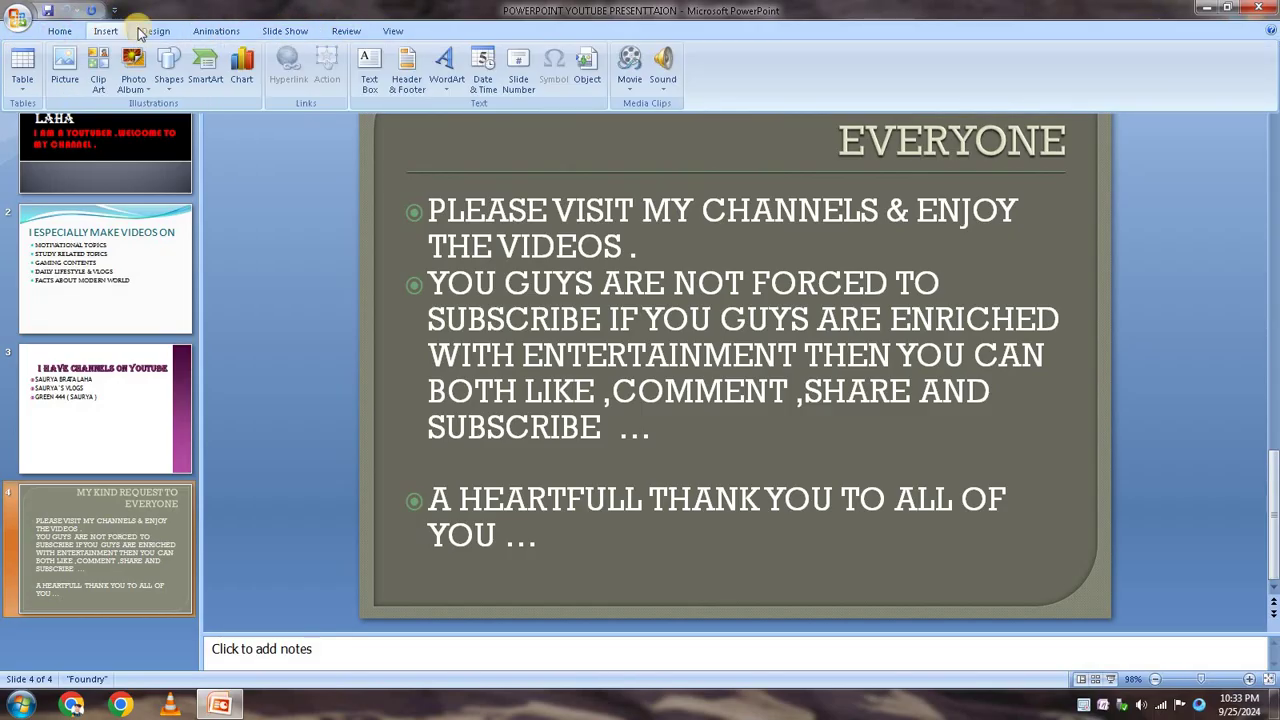
{"action": "left_click", "coordinate": [350, 30]}
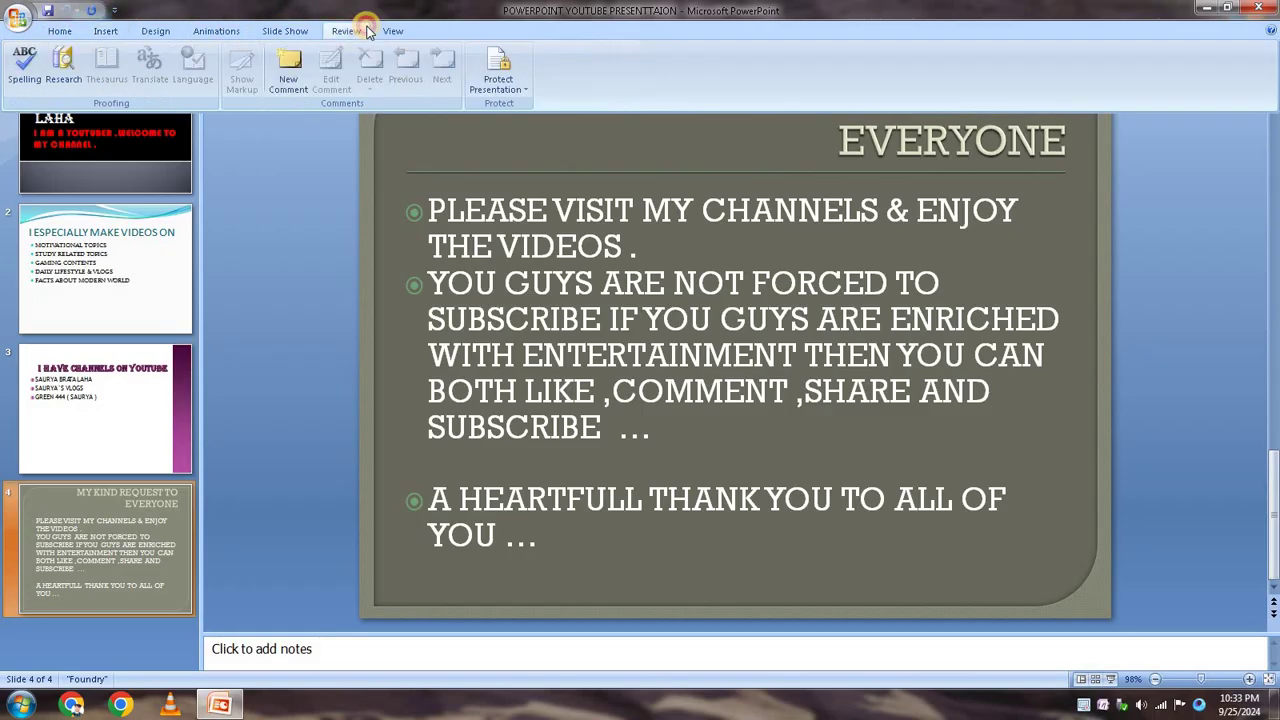
Play the slide show from the beginning, exit it, and open the Office menu
{"action": "left_click", "coordinate": [285, 31]}
{"action": "left_click", "coordinate": [28, 55]}
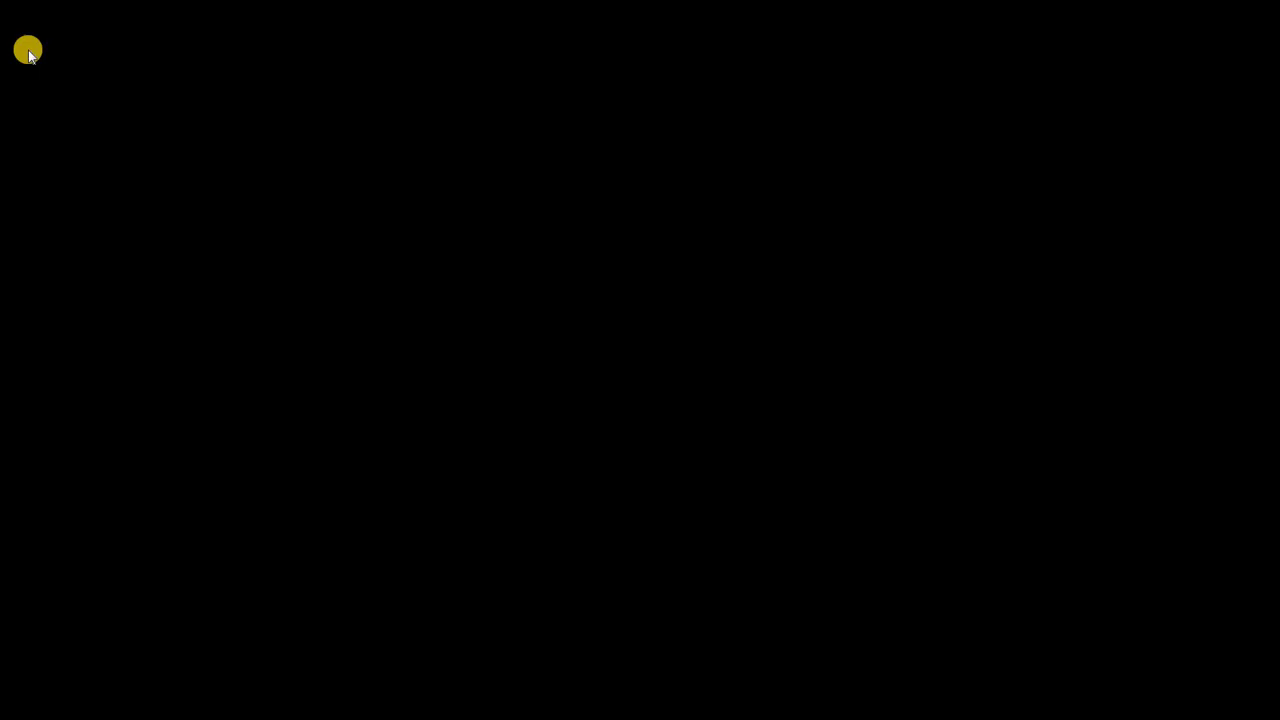
{"action": "left_click", "coordinate": [28, 50]}
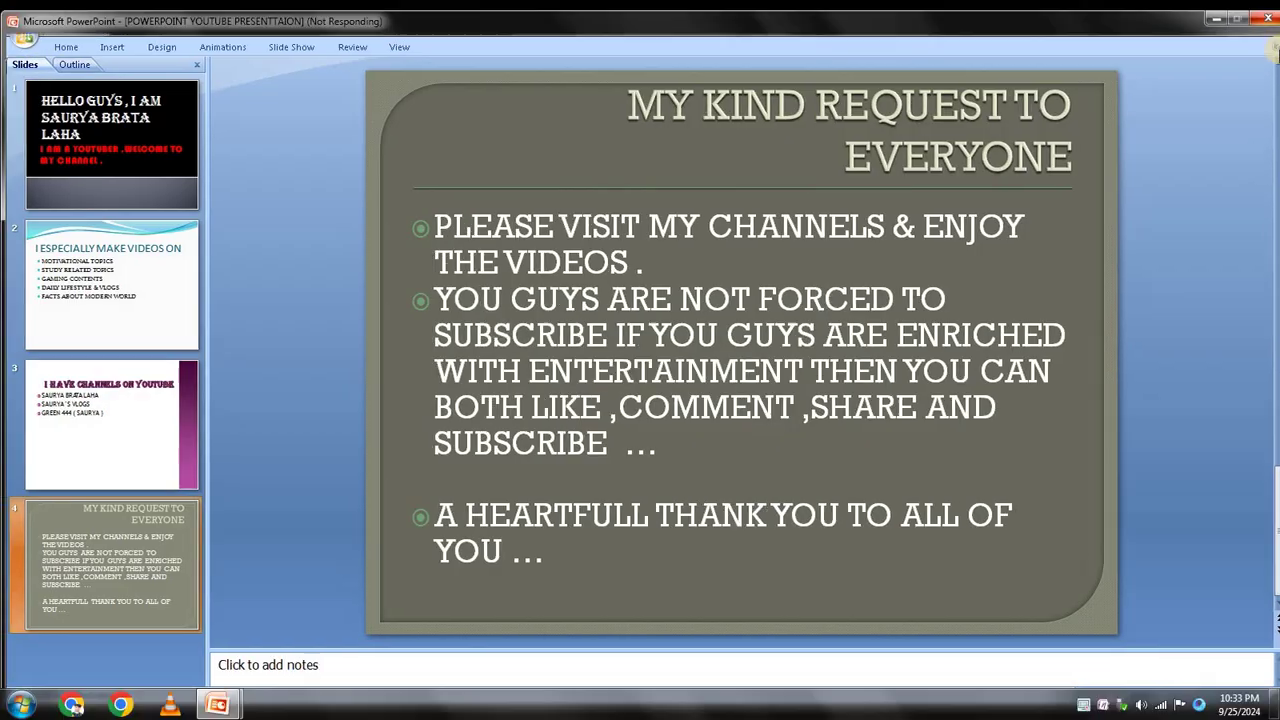
{"action": "left_click", "coordinate": [20, 20]}
Create a Blank Presentation, try a black theme, then apply the grey Apex theme instead
{"action": "left_click", "coordinate": [44, 57]}
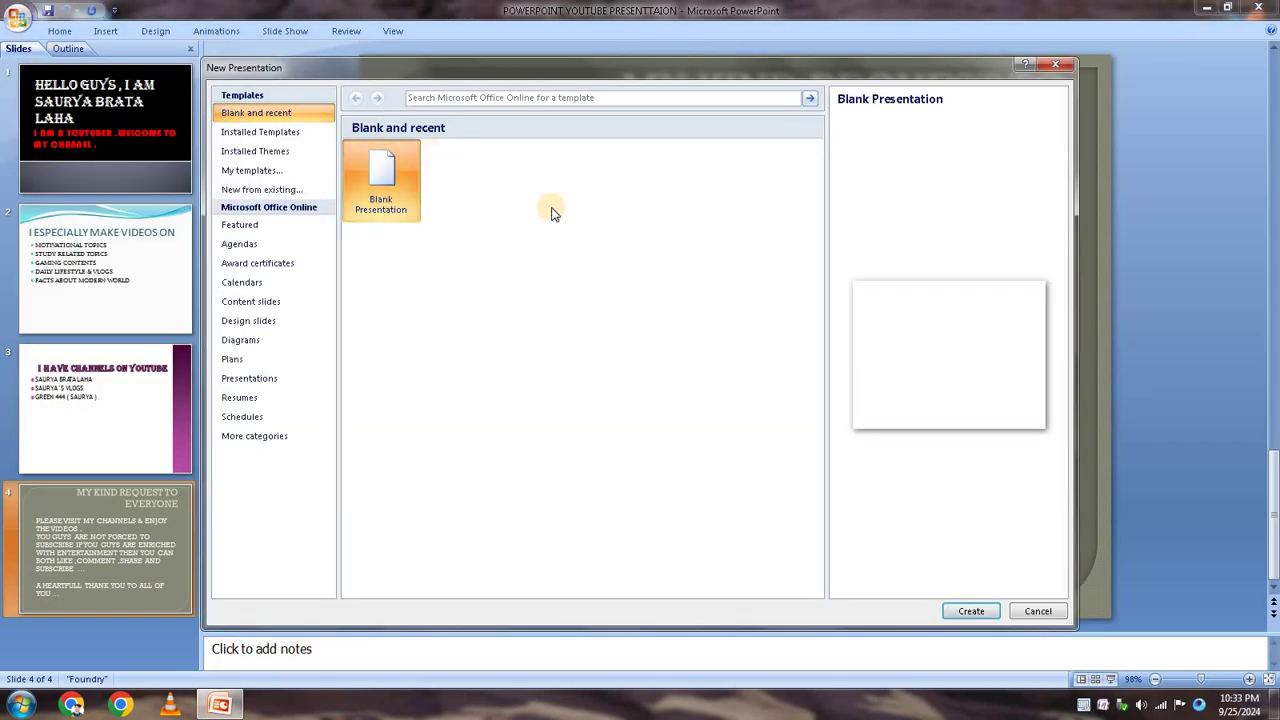
{"action": "left_click", "coordinate": [970, 610]}
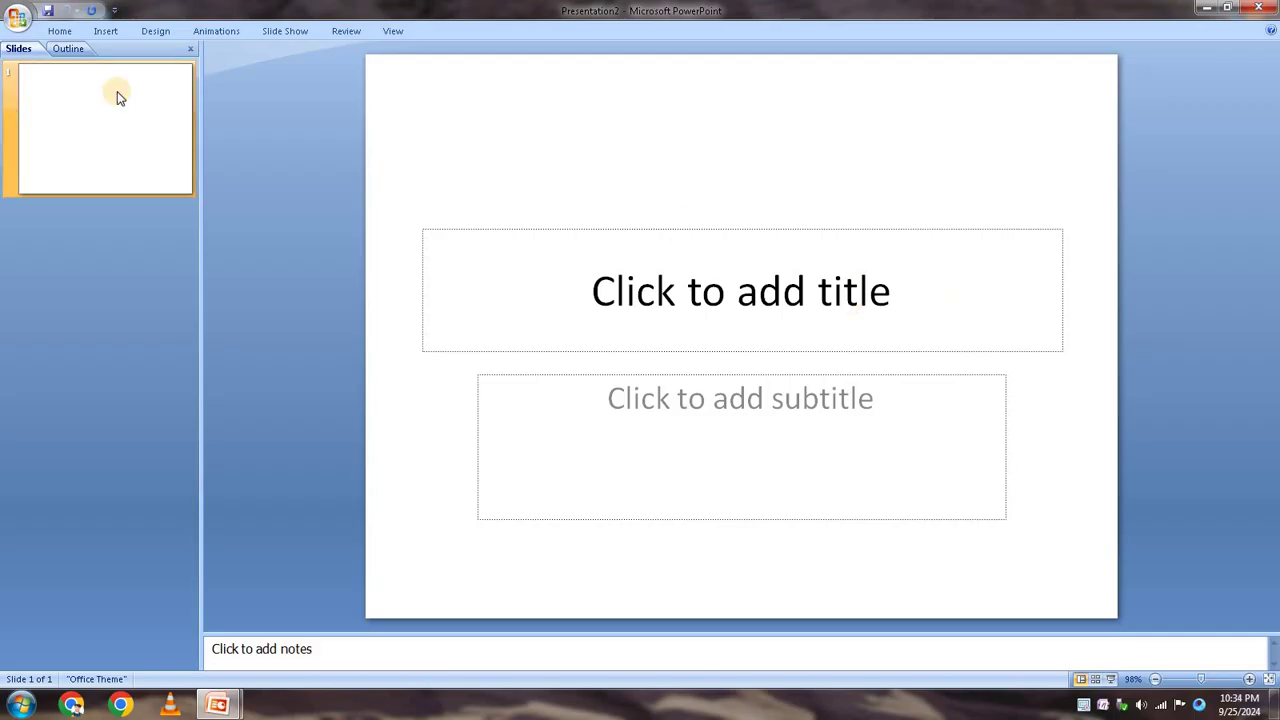
{"action": "left_click", "coordinate": [170, 31]}
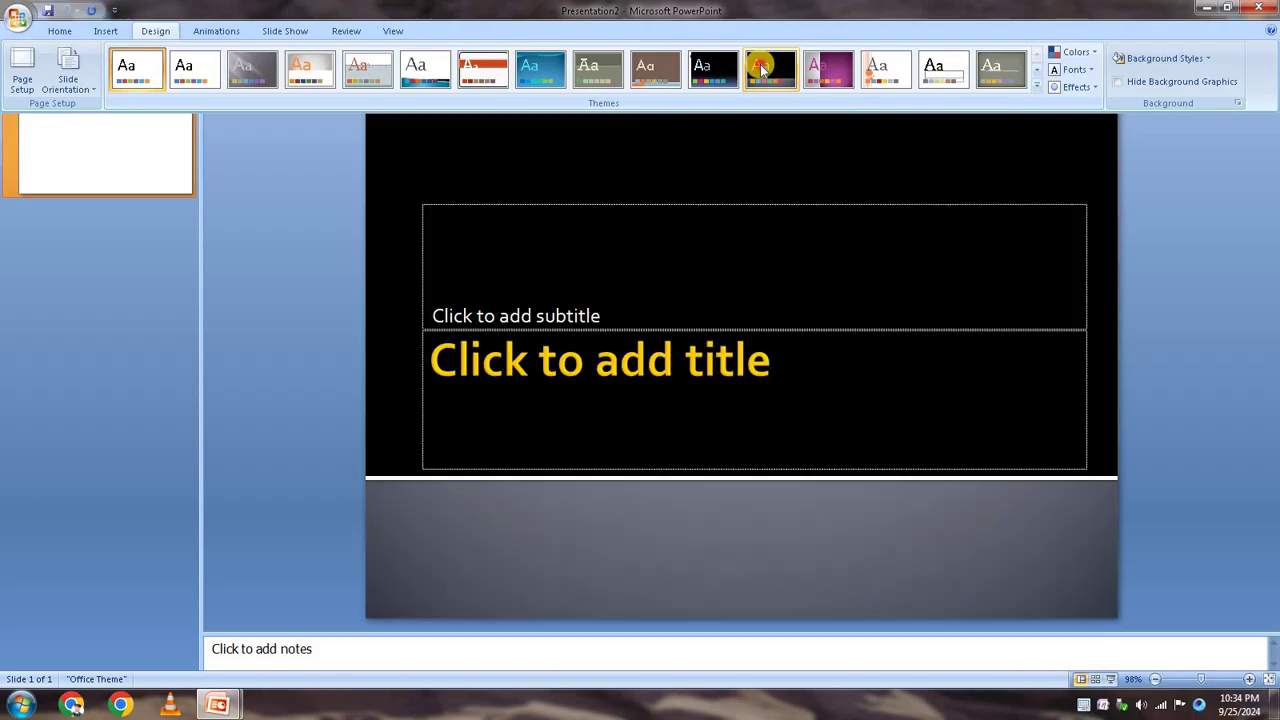
{"action": "left_click", "coordinate": [760, 68]}
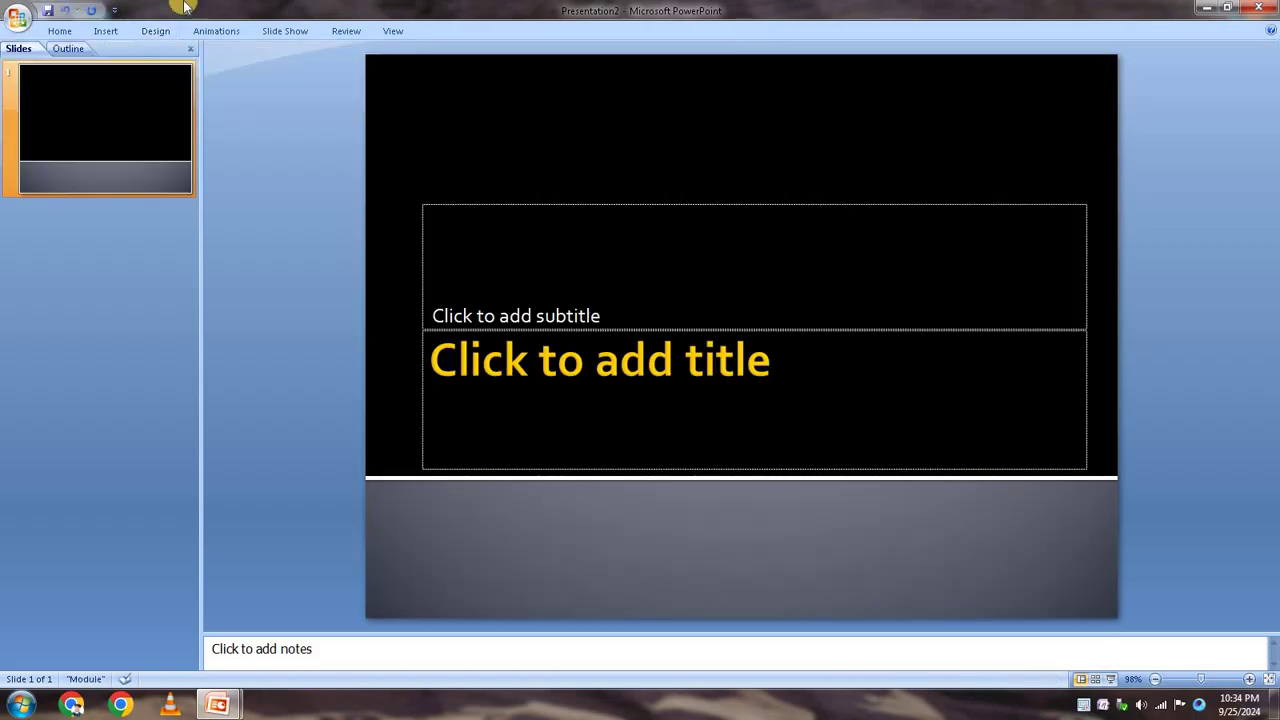
{"action": "left_click", "coordinate": [152, 33]}
{"action": "left_click", "coordinate": [270, 80]}
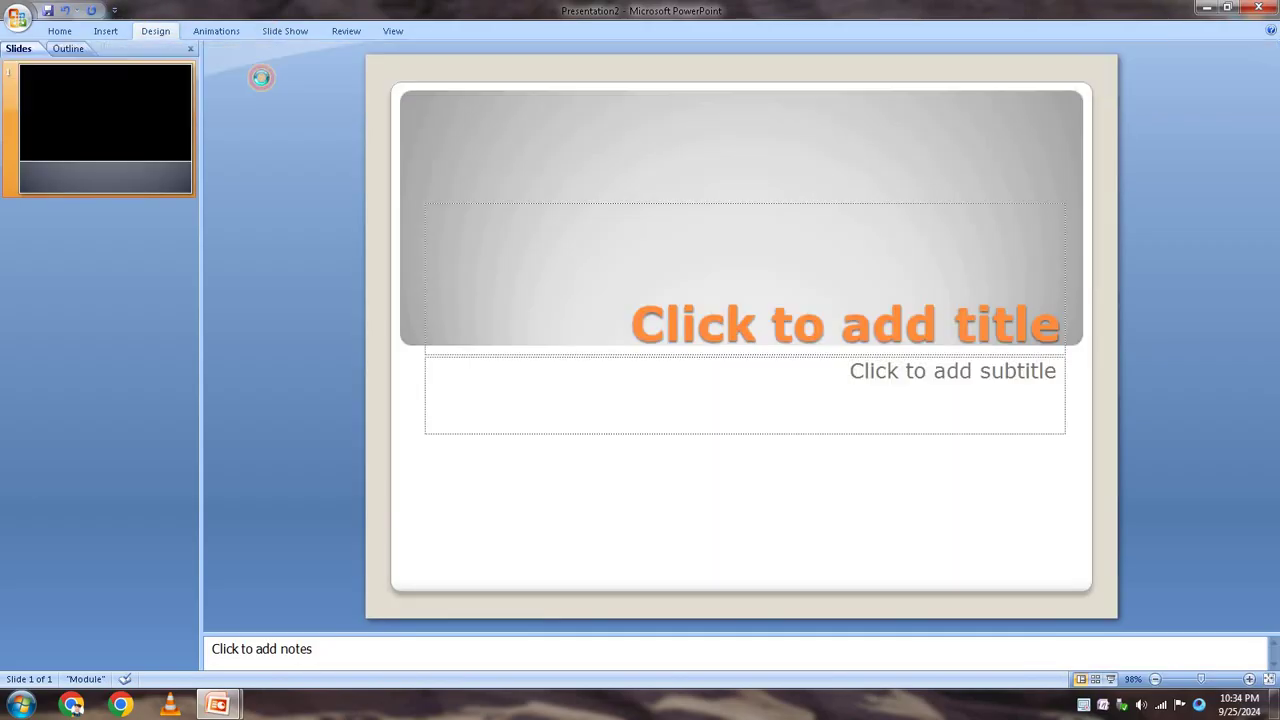
{"action": "left_click", "coordinate": [857, 286]}
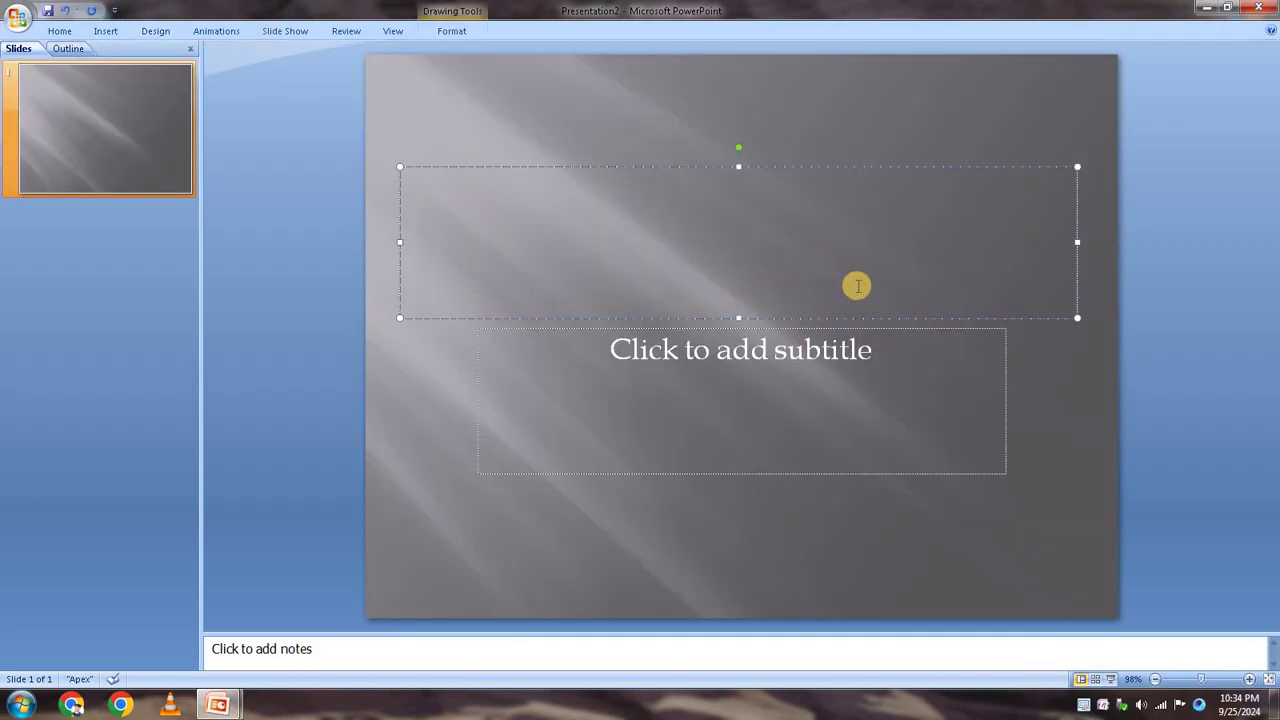
Title the slide YOUTUBE, enter the author's full name as the subtitle, and select it
{"action": "type", "text": "YOU"}
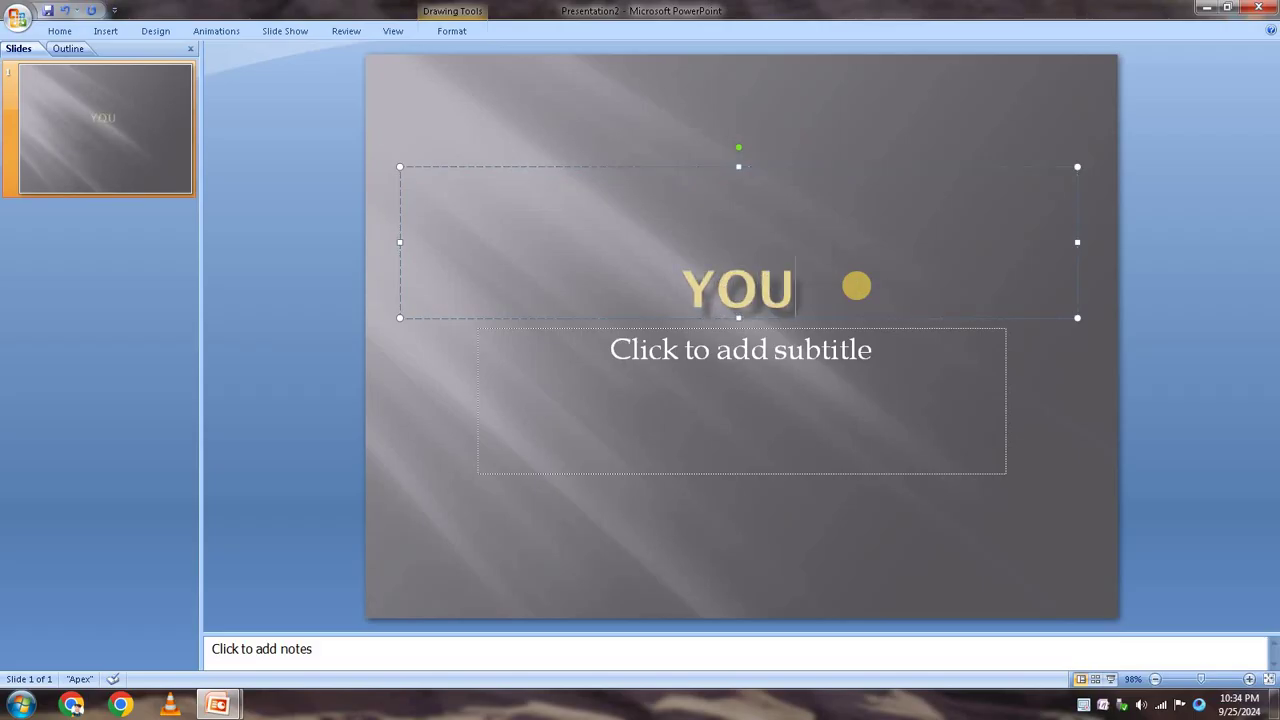
{"action": "type", "text": "TUBE"}
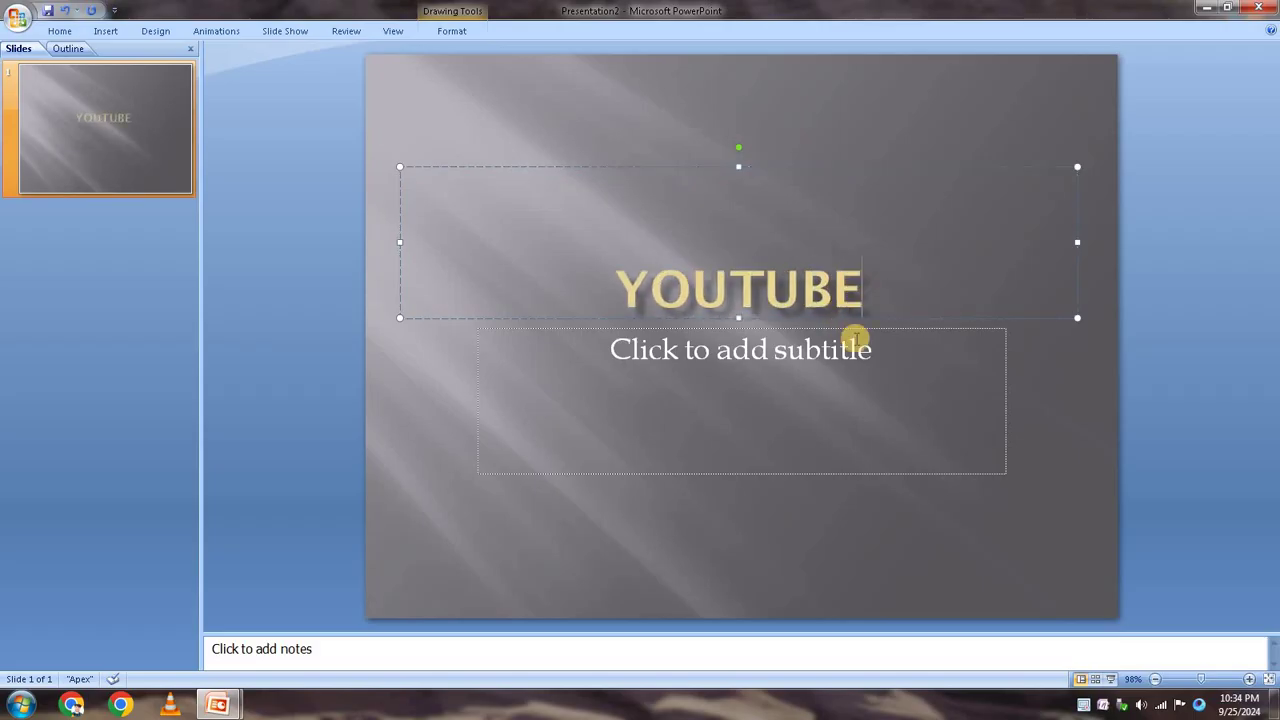
{"action": "left_click", "coordinate": [880, 370]}
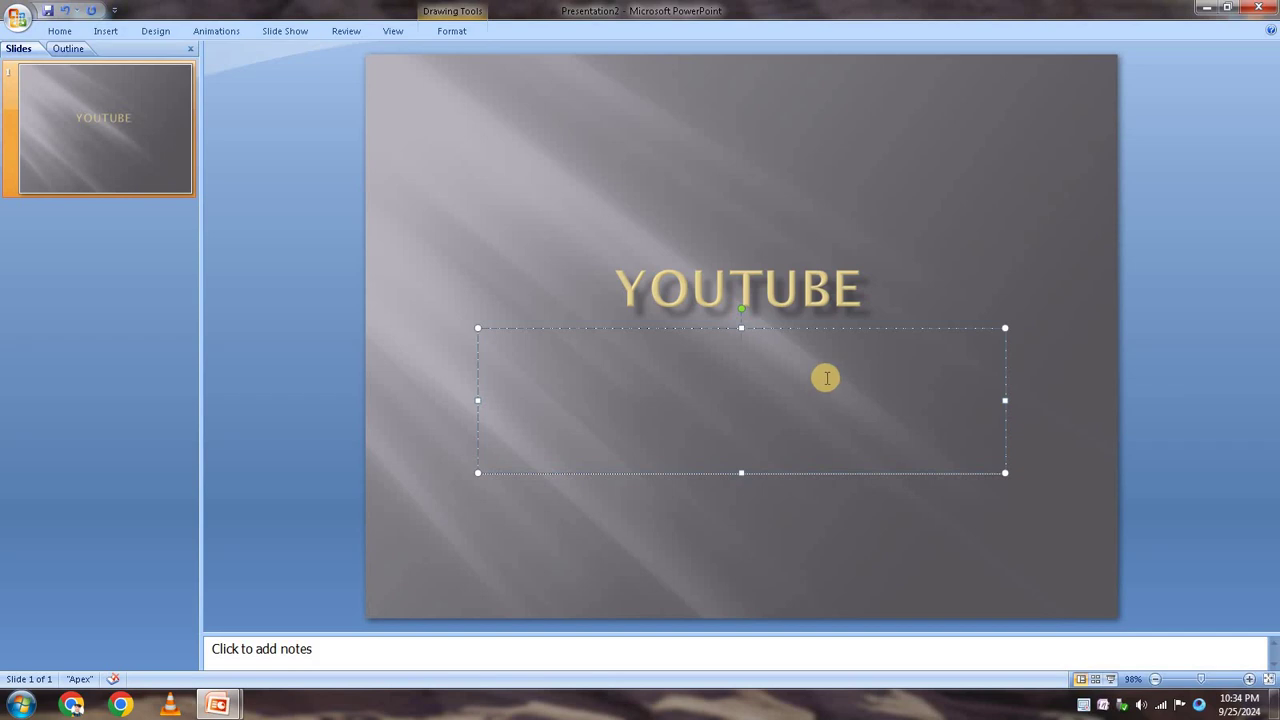
{"action": "type", "text": "saury"}
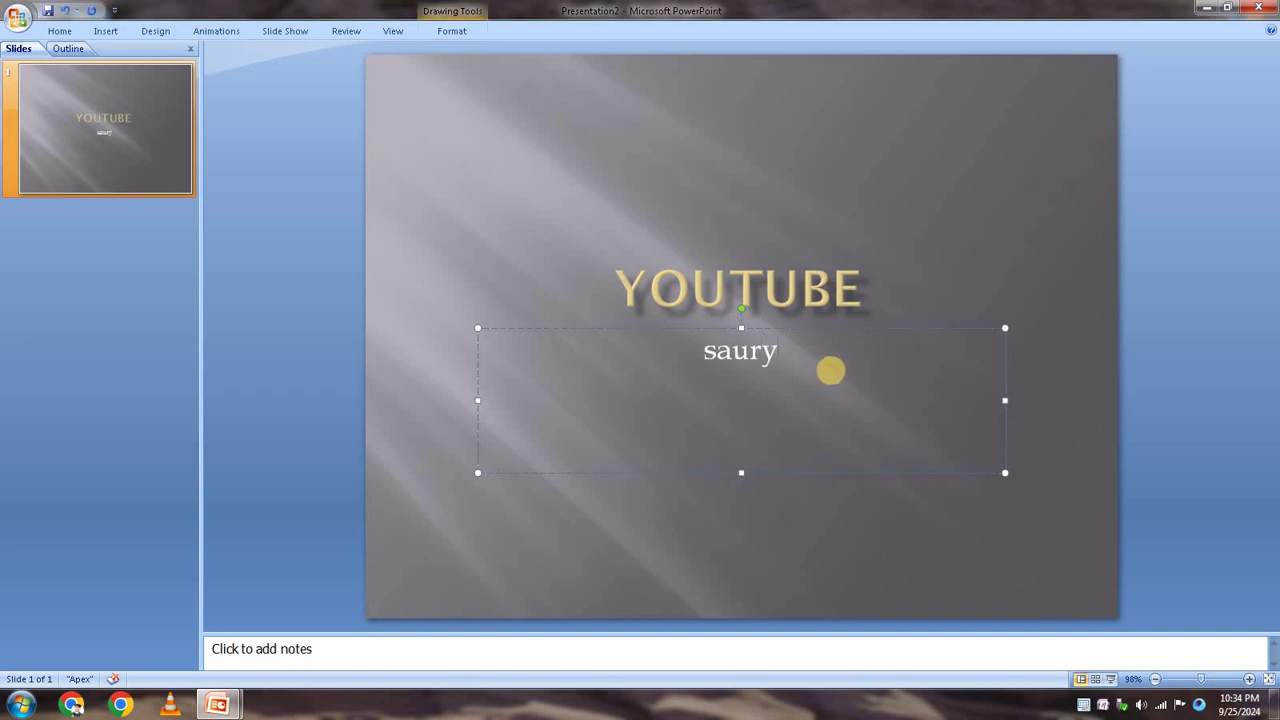
{"action": "type", "text": "a bra"}
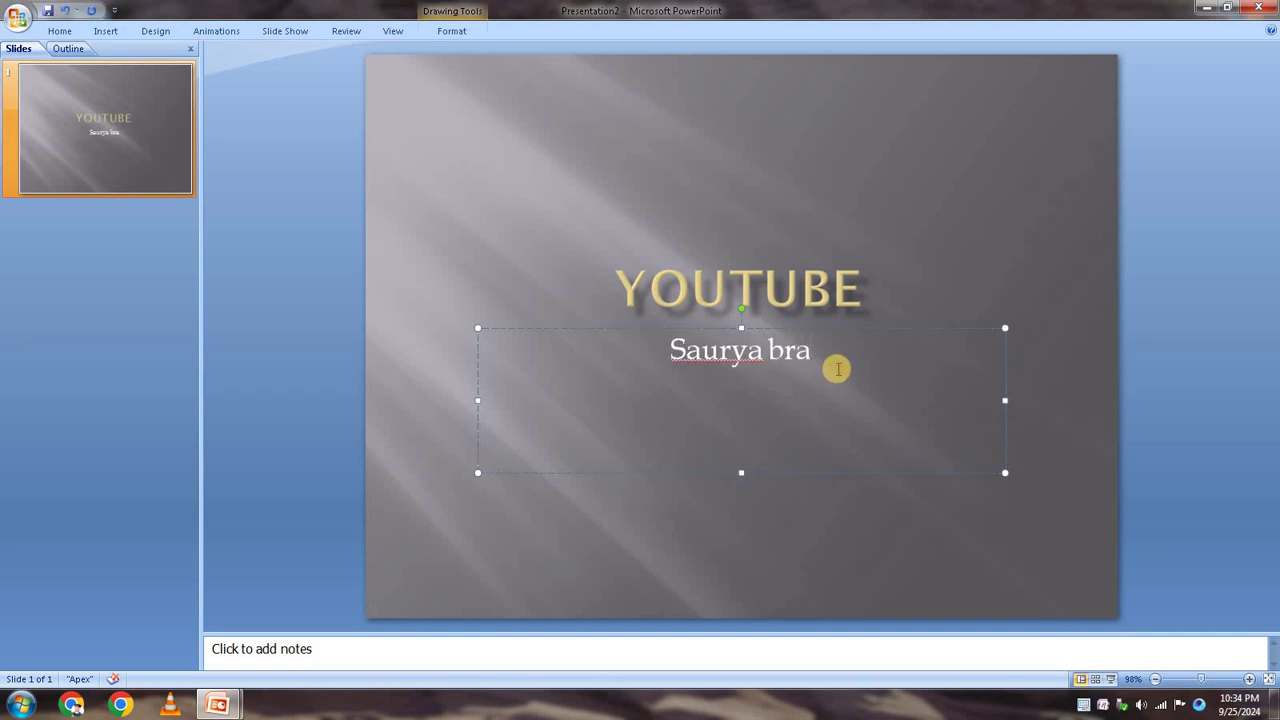
{"action": "type", "text": "ta"}
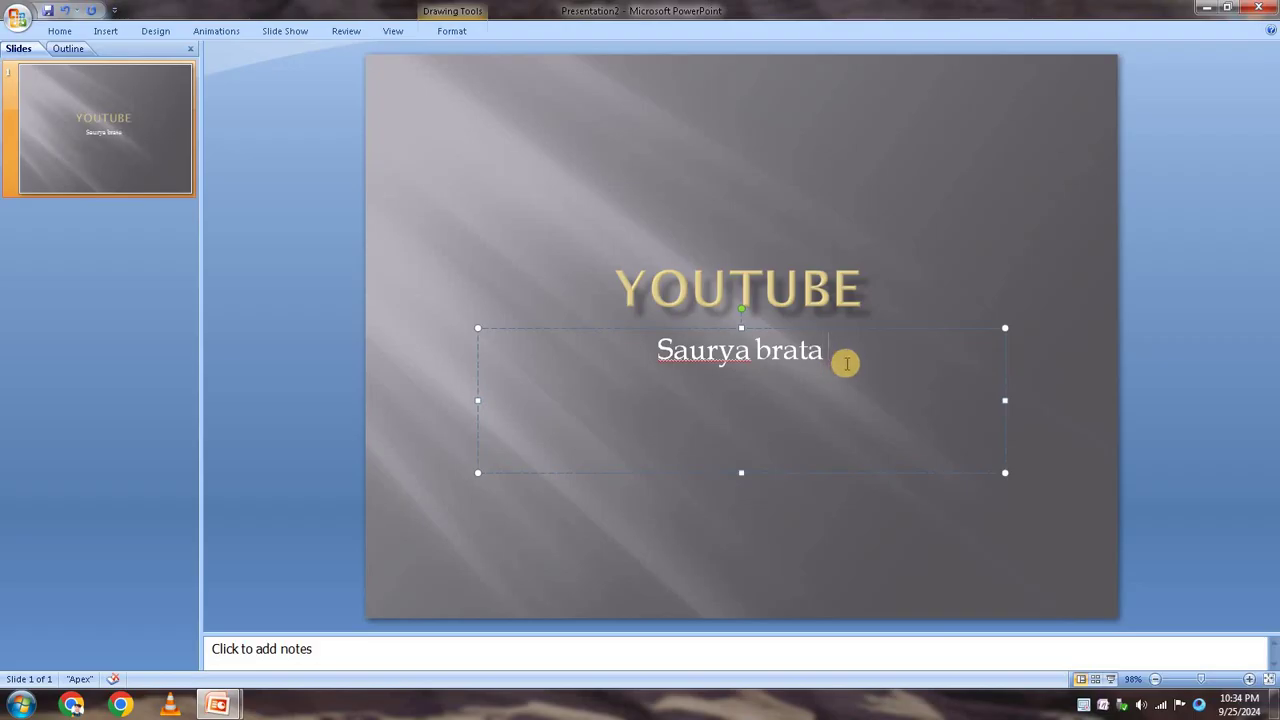
{"action": "type", "text": "laha"}
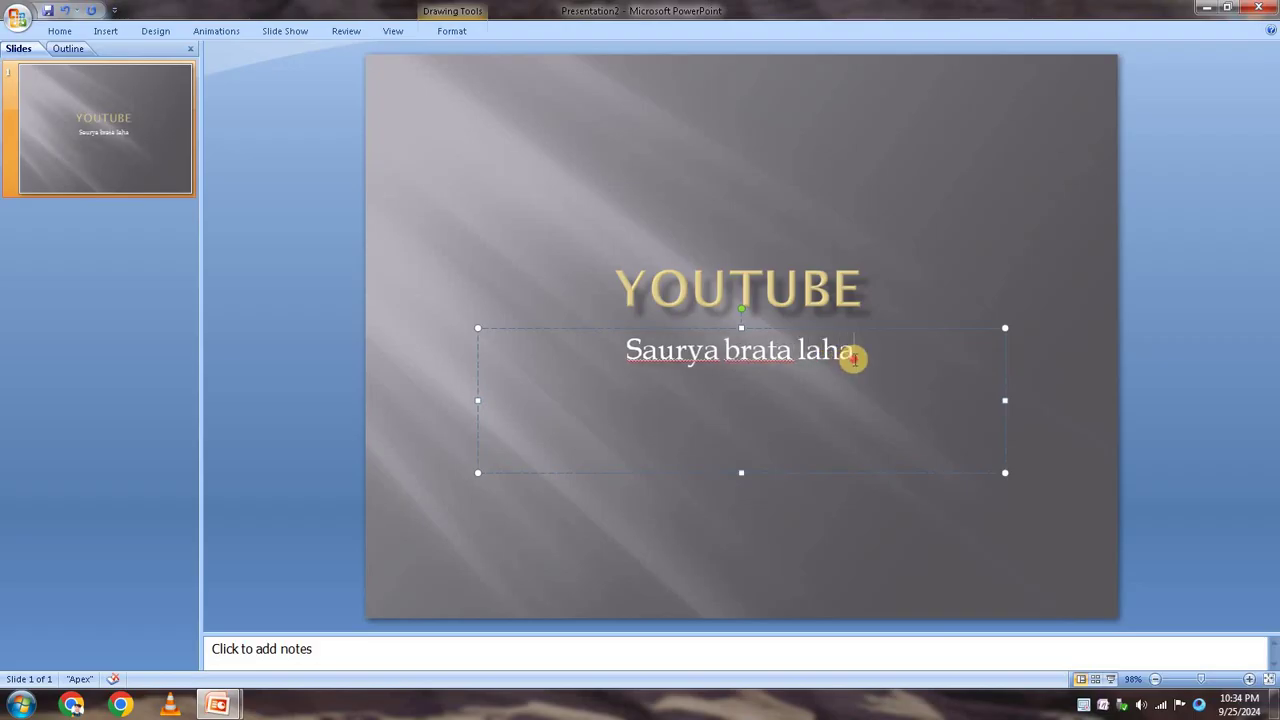
{"action": "left_click", "coordinate": [923, 186]}
{"action": "left_click_drag", "start_coordinate": [858, 355], "coordinate": [658, 377]}
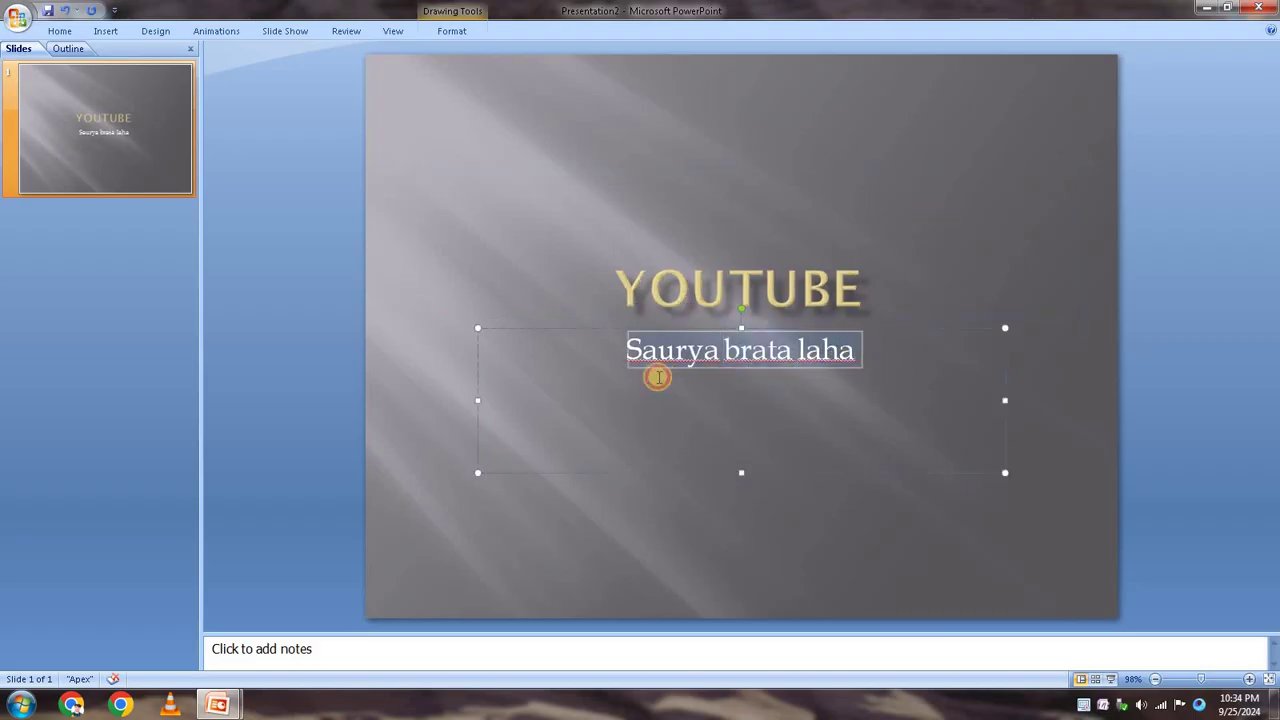
{"action": "left_click", "coordinate": [56, 31]}
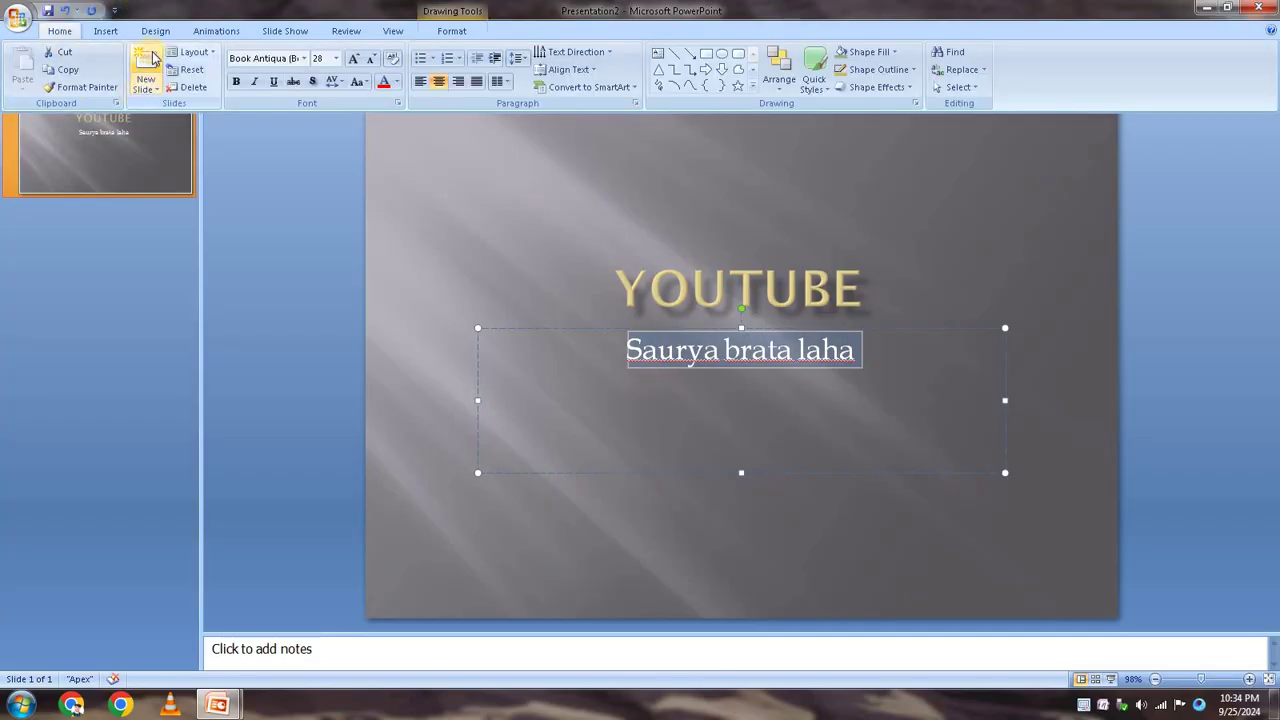
Change the subtitle font to Arabic Typesetting at size 88
{"action": "left_click", "coordinate": [336, 58]}
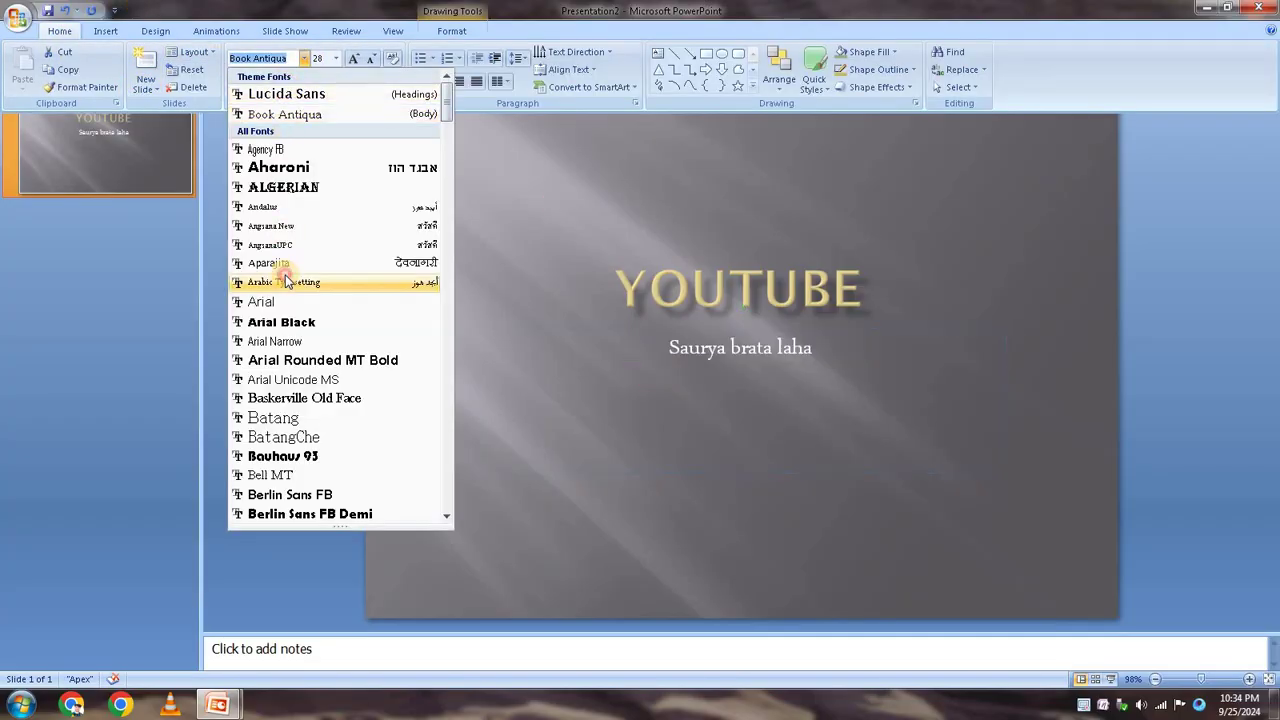
{"action": "left_click", "coordinate": [284, 275]}
{"action": "left_click", "coordinate": [905, 258]}
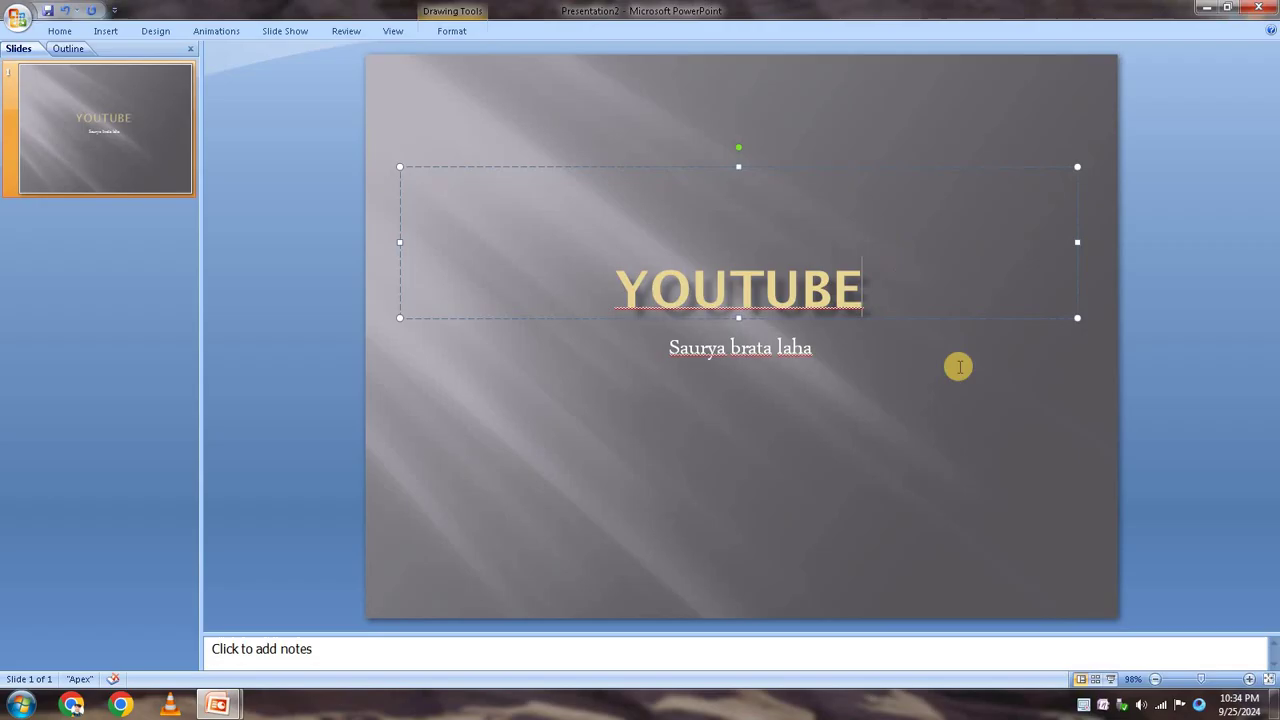
{"action": "triple_click", "coordinate": [751, 363]}
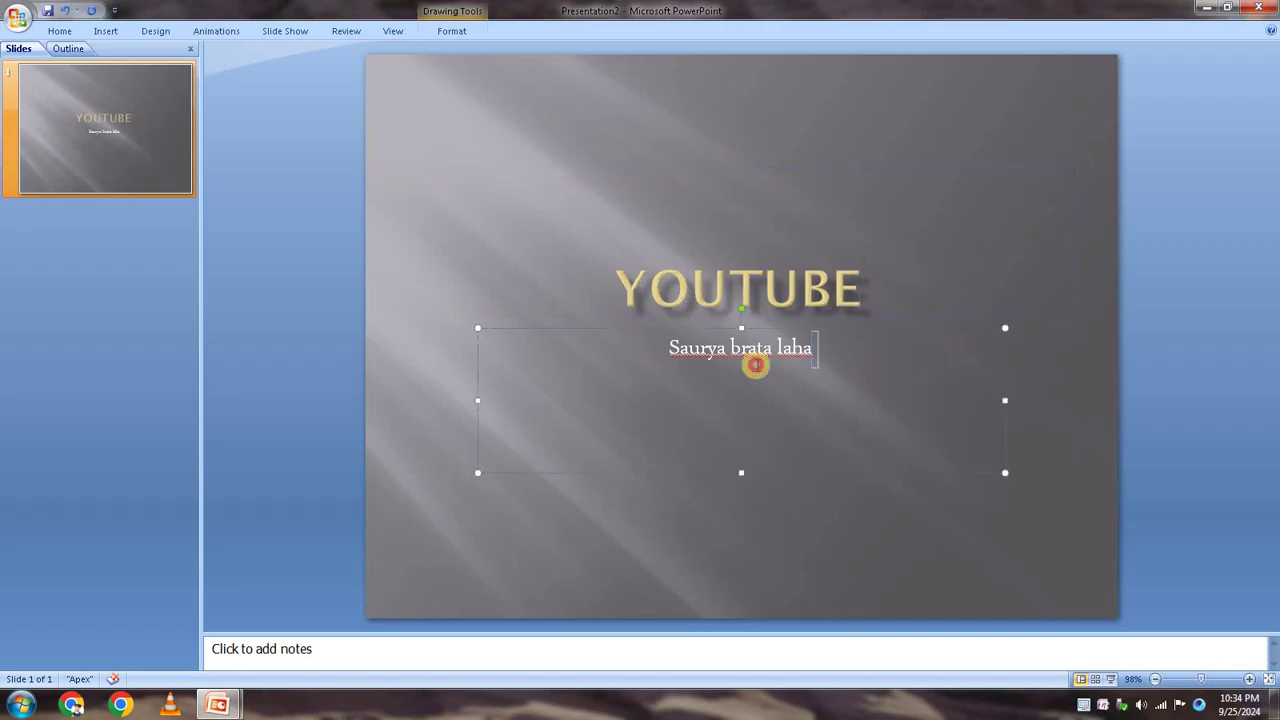
{"action": "left_click", "coordinate": [62, 30]}
{"action": "left_click", "coordinate": [337, 60]}
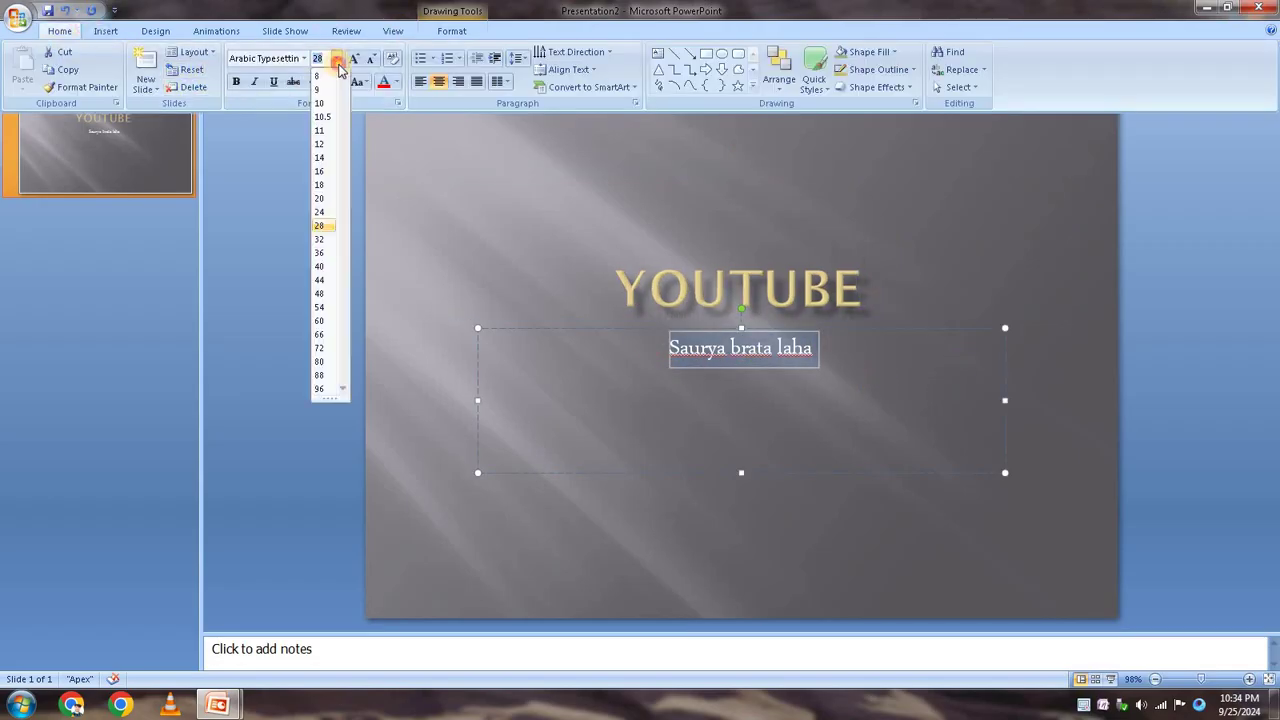
{"action": "left_click", "coordinate": [319, 375]}
{"action": "left_click", "coordinate": [581, 200]}
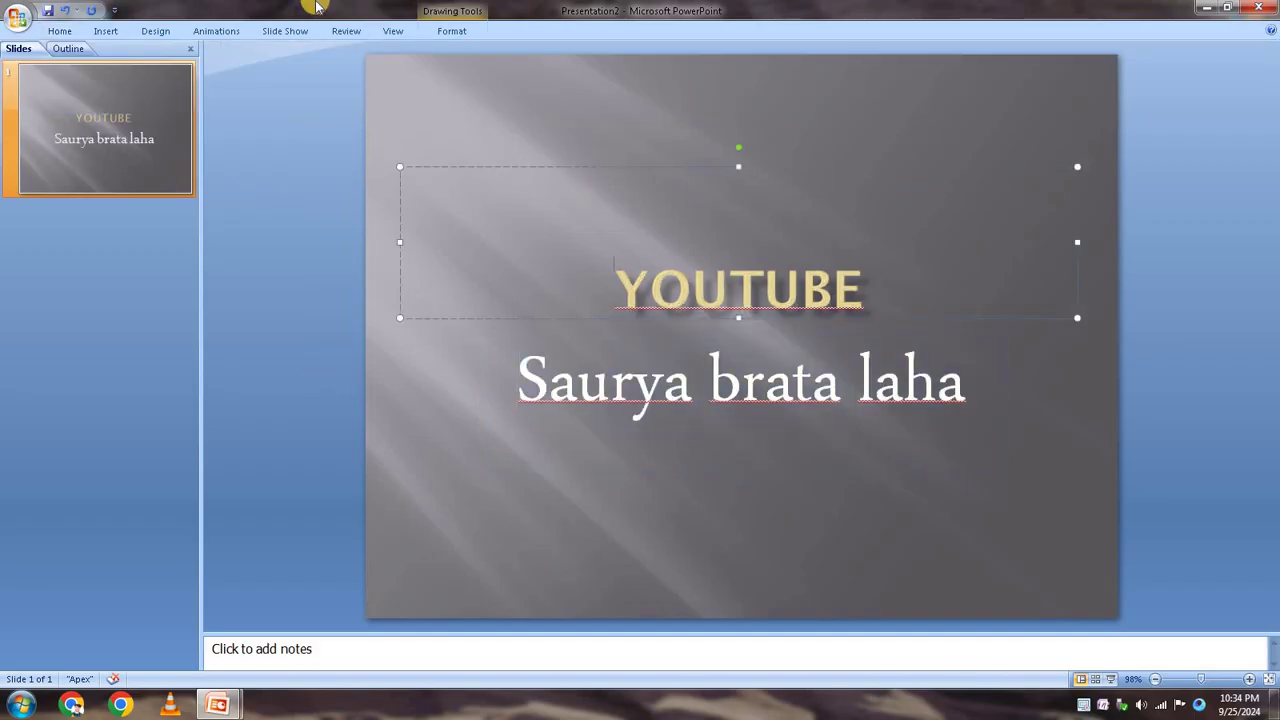
{"action": "right_click", "coordinate": [125, 133]}
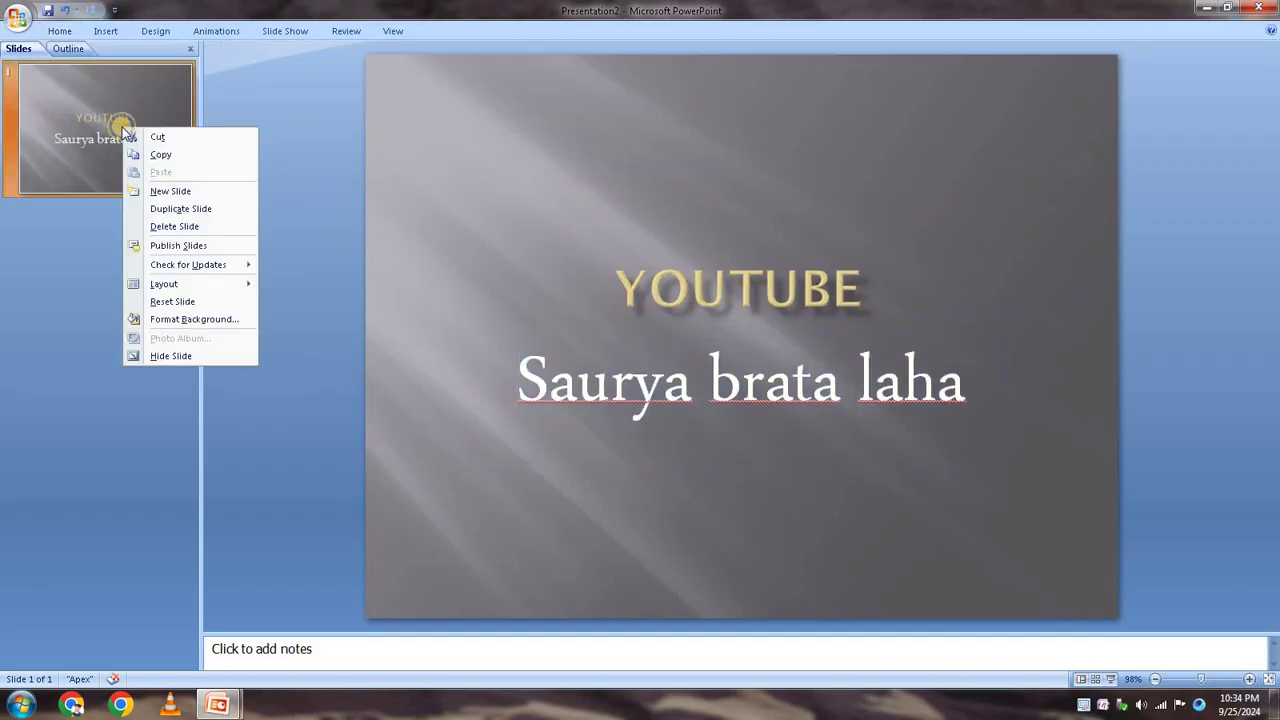
{"action": "left_click", "coordinate": [62, 145]}
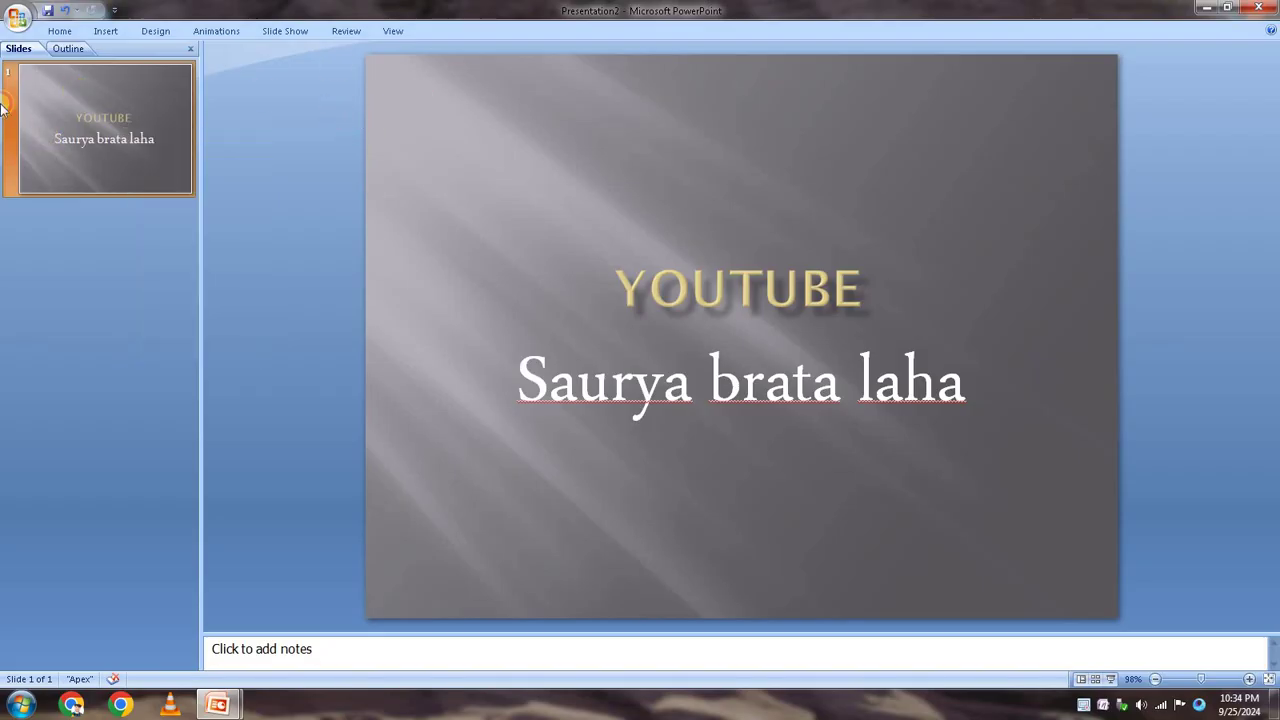
{"action": "right_click", "coordinate": [62, 145]}
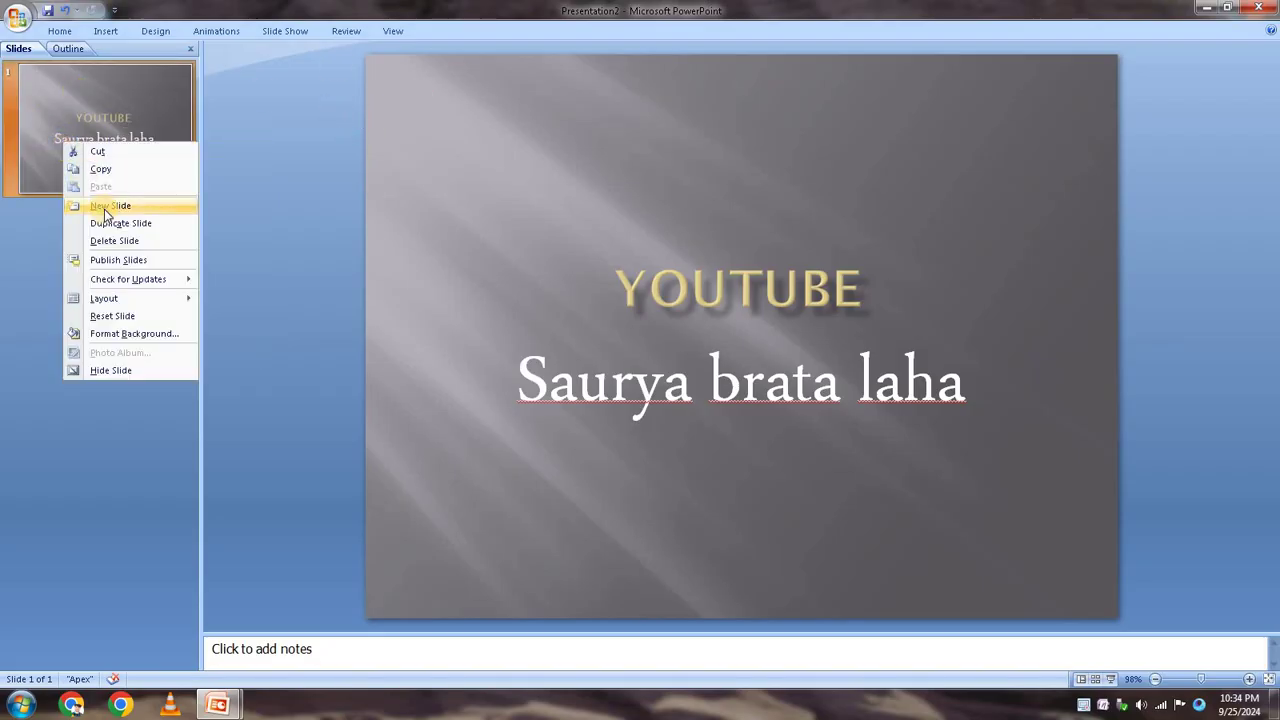
{"action": "left_click", "coordinate": [105, 210]}
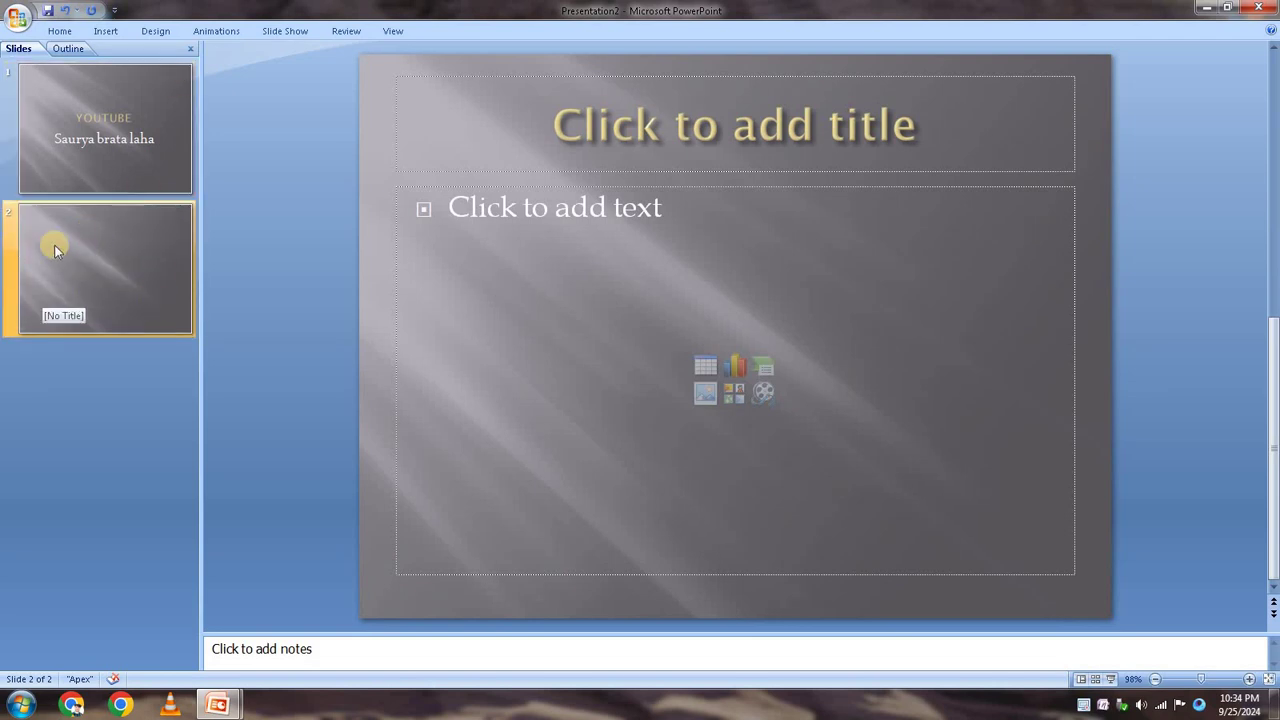
{"action": "left_click", "coordinate": [152, 32]}
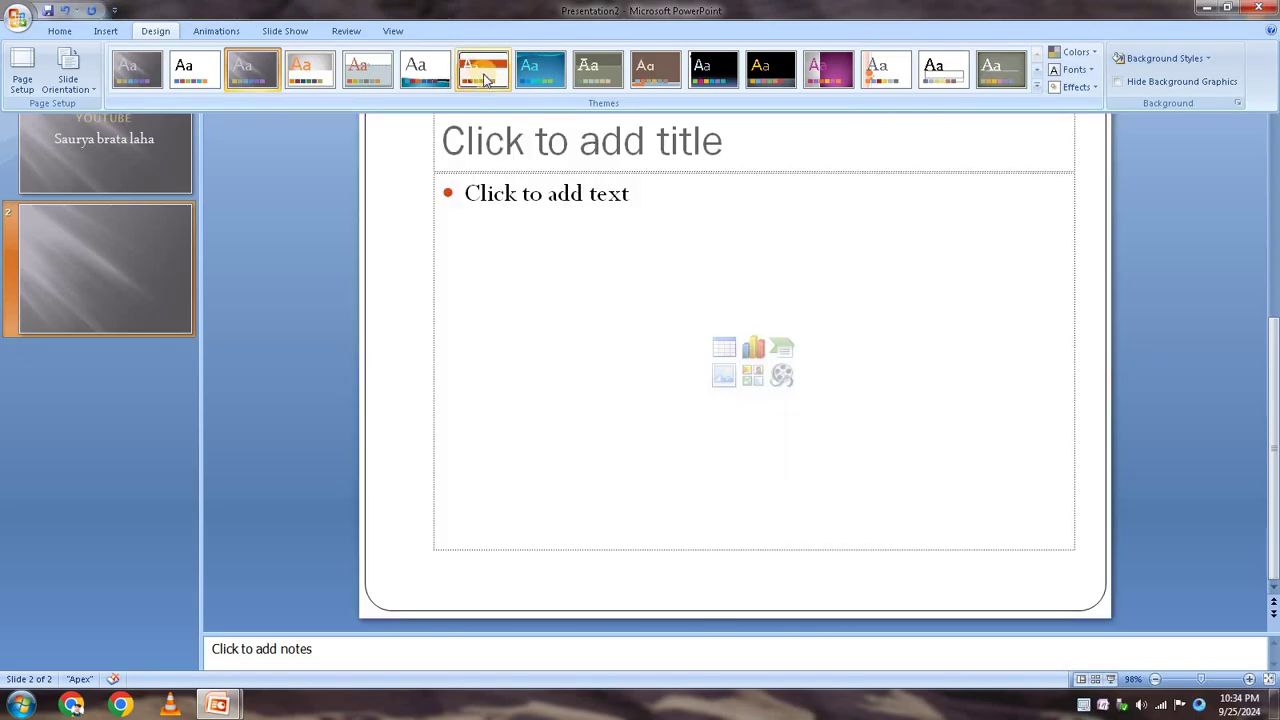
{"action": "left_click", "coordinate": [480, 78]}
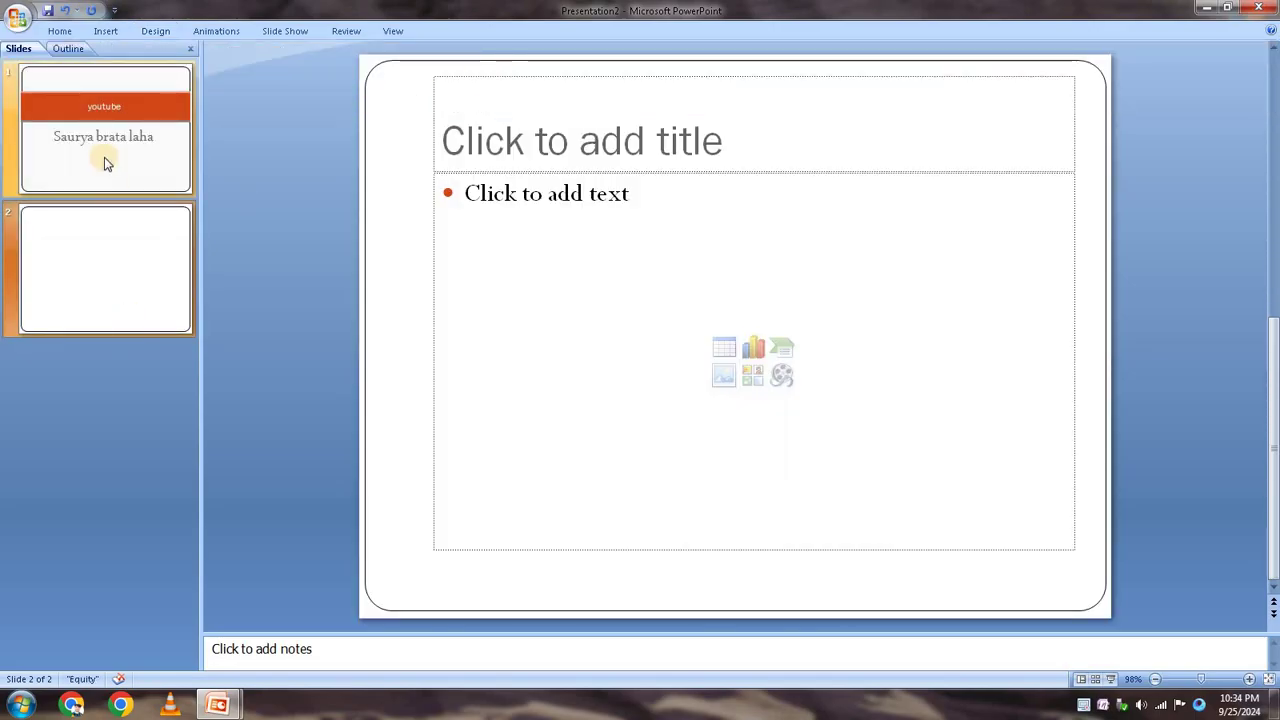
{"action": "left_click", "coordinate": [62, 10]}
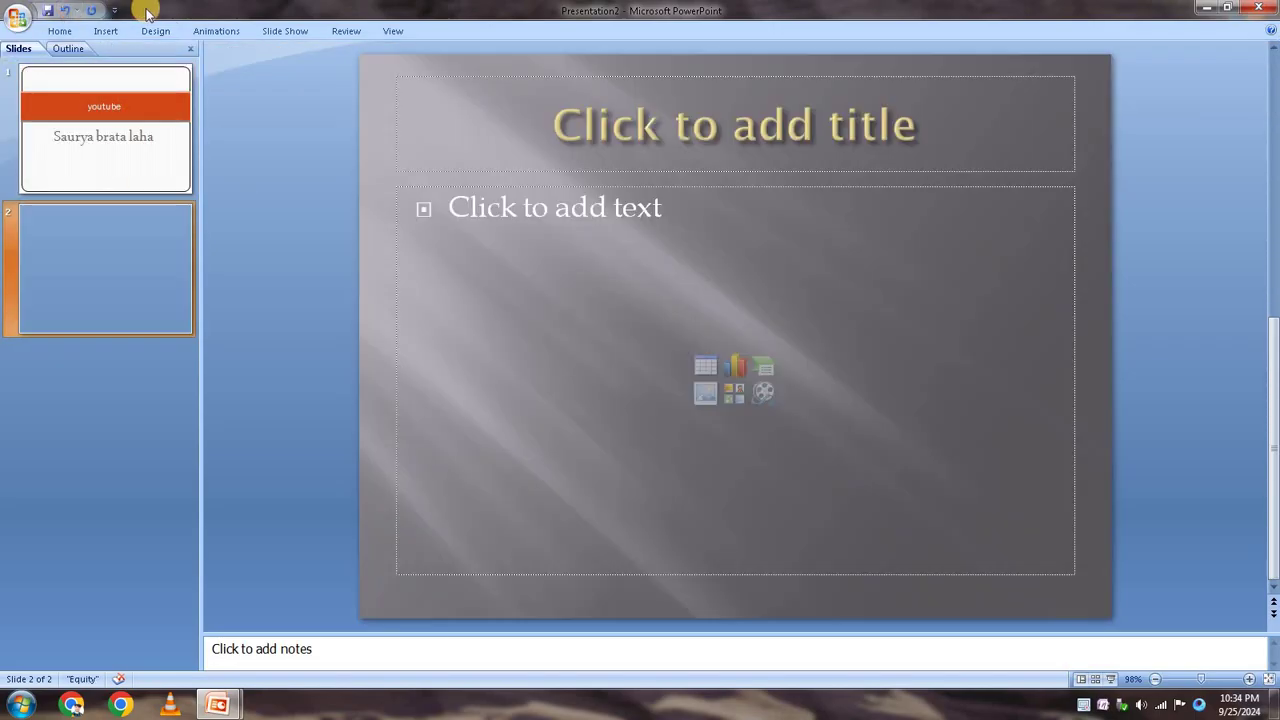
Apply the Equity theme to slide 2 only and duplicate it as slide 3
{"action": "left_click", "coordinate": [150, 31]}
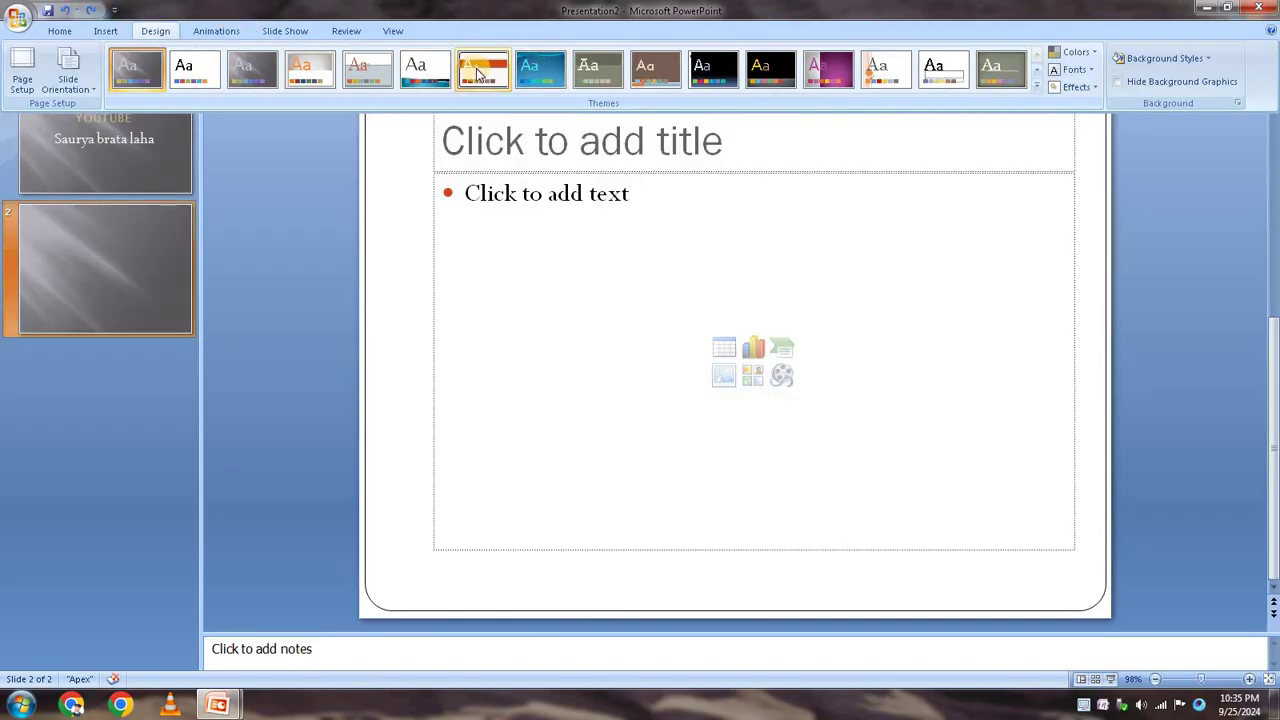
{"action": "right_click", "coordinate": [478, 75]}
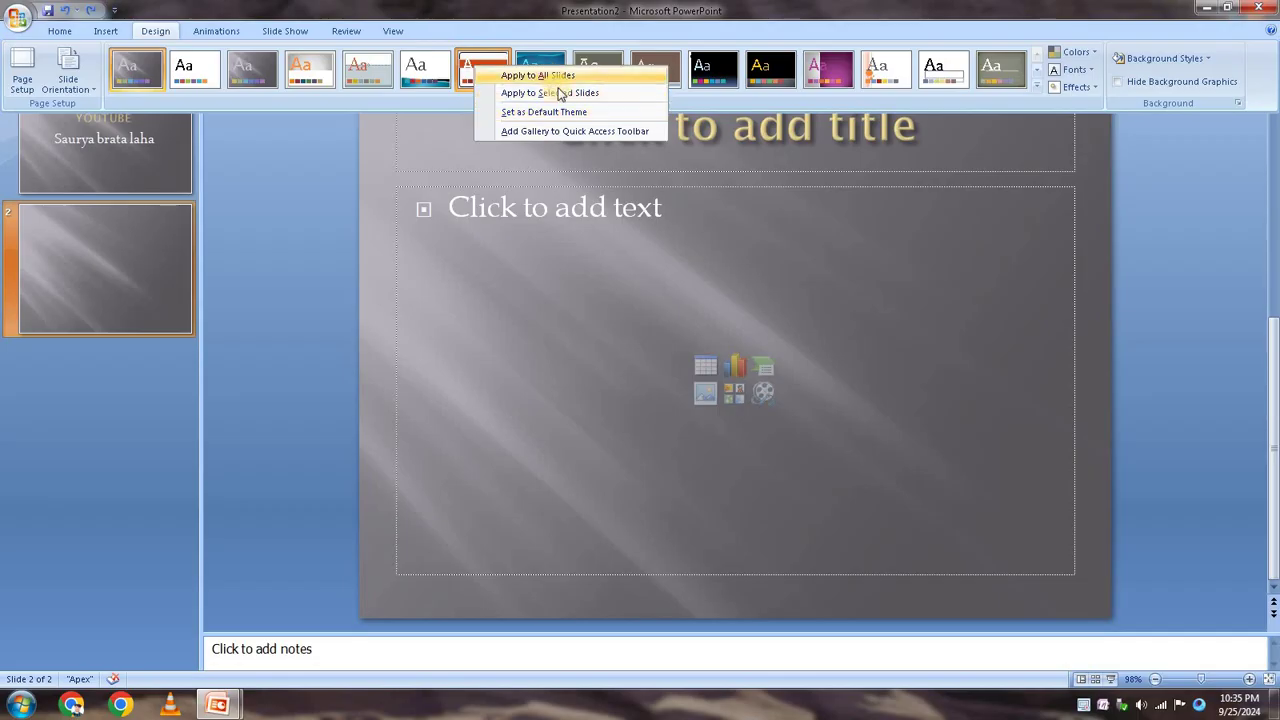
{"action": "left_click", "coordinate": [560, 93]}
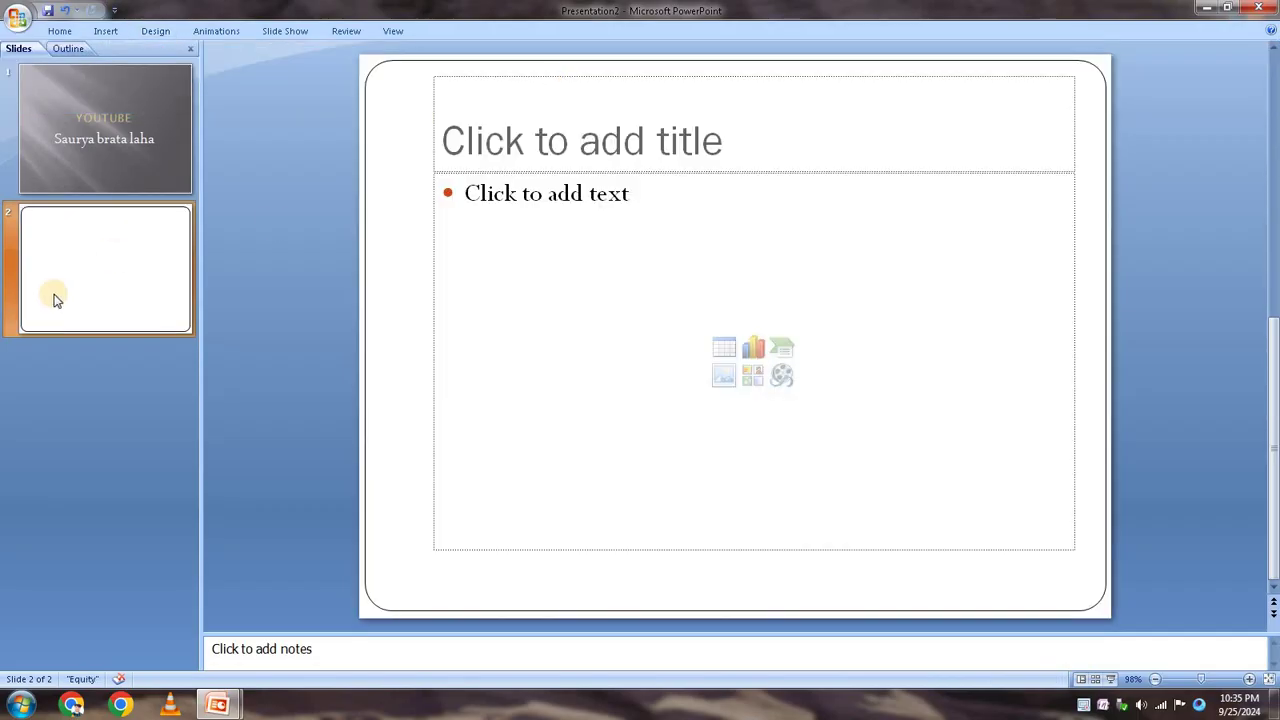
{"action": "right_click", "coordinate": [130, 250]}
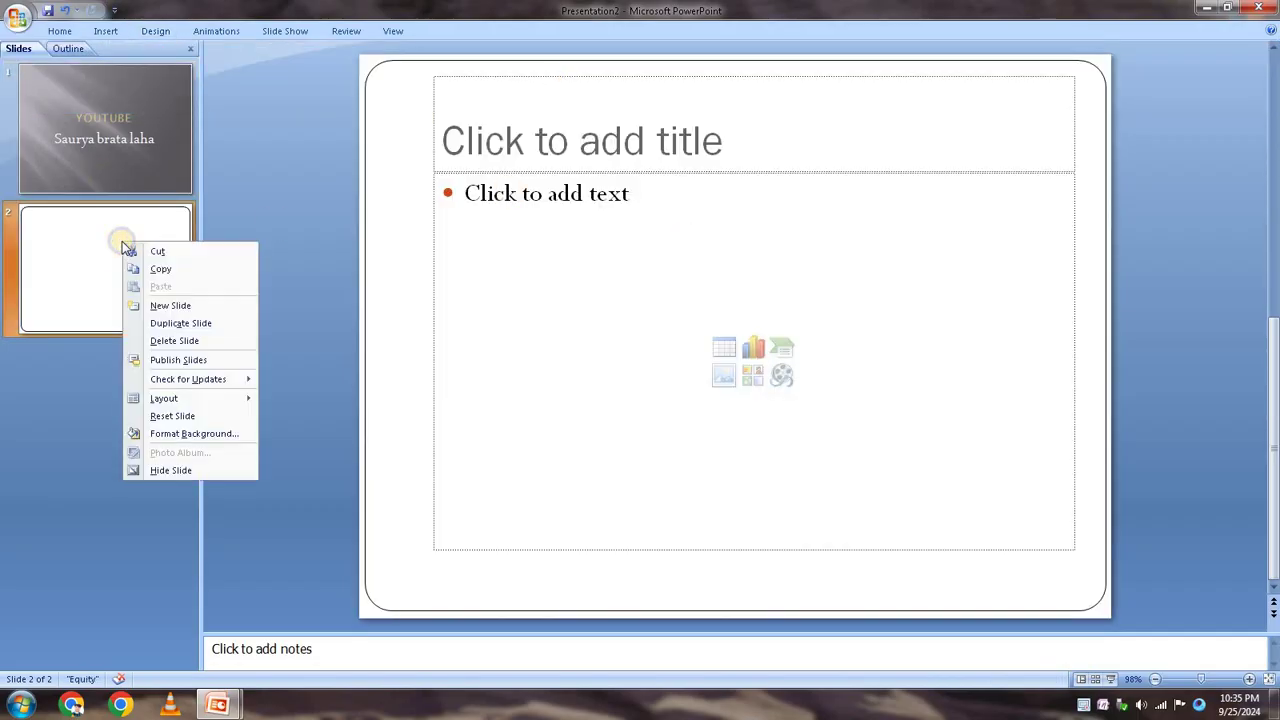
{"action": "left_click", "coordinate": [180, 323]}
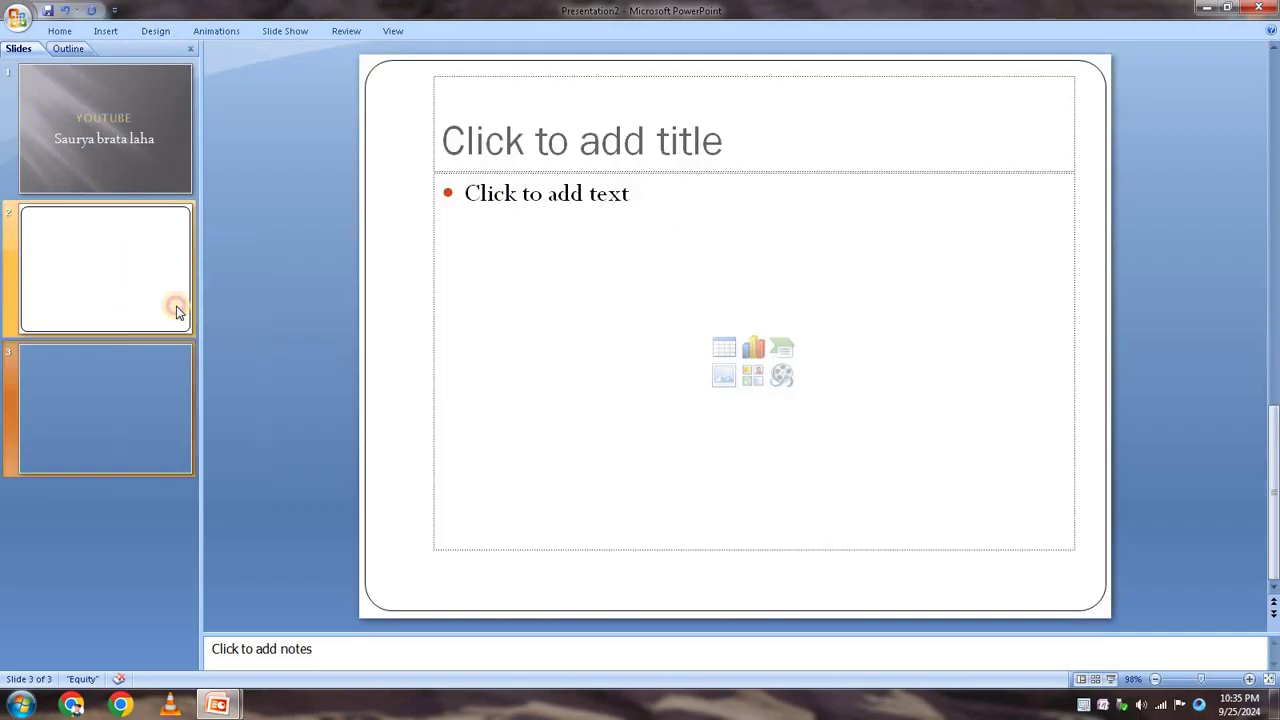
Apply the blue Flow theme to slide 3 only
{"action": "left_click", "coordinate": [157, 31]}
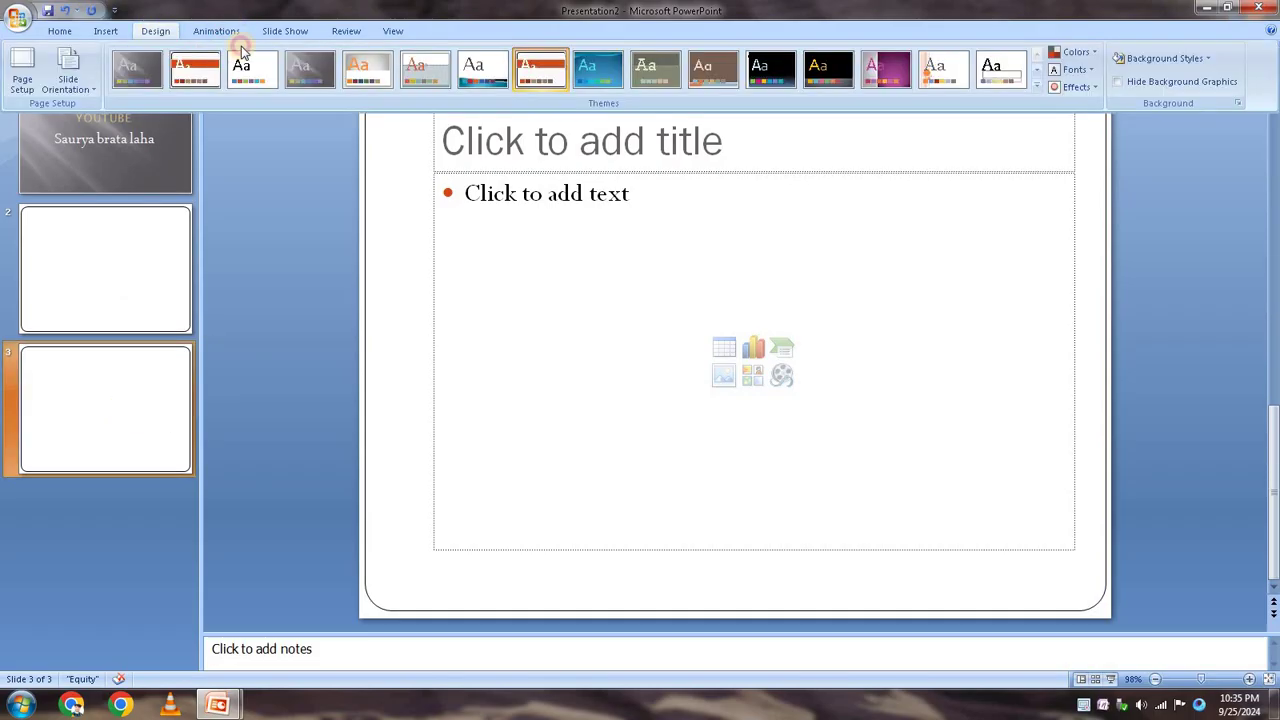
{"action": "right_click", "coordinate": [617, 72]}
{"action": "left_click", "coordinate": [668, 115]}
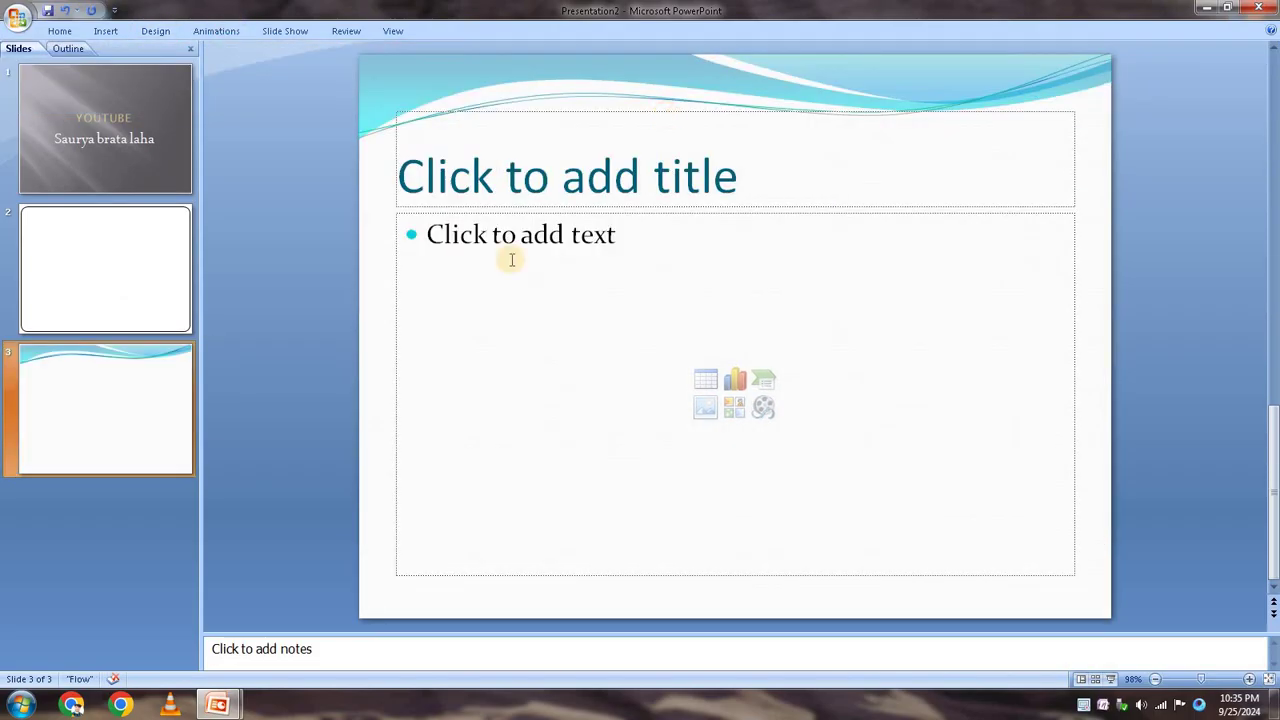
{"action": "left_click", "coordinate": [99, 236]}
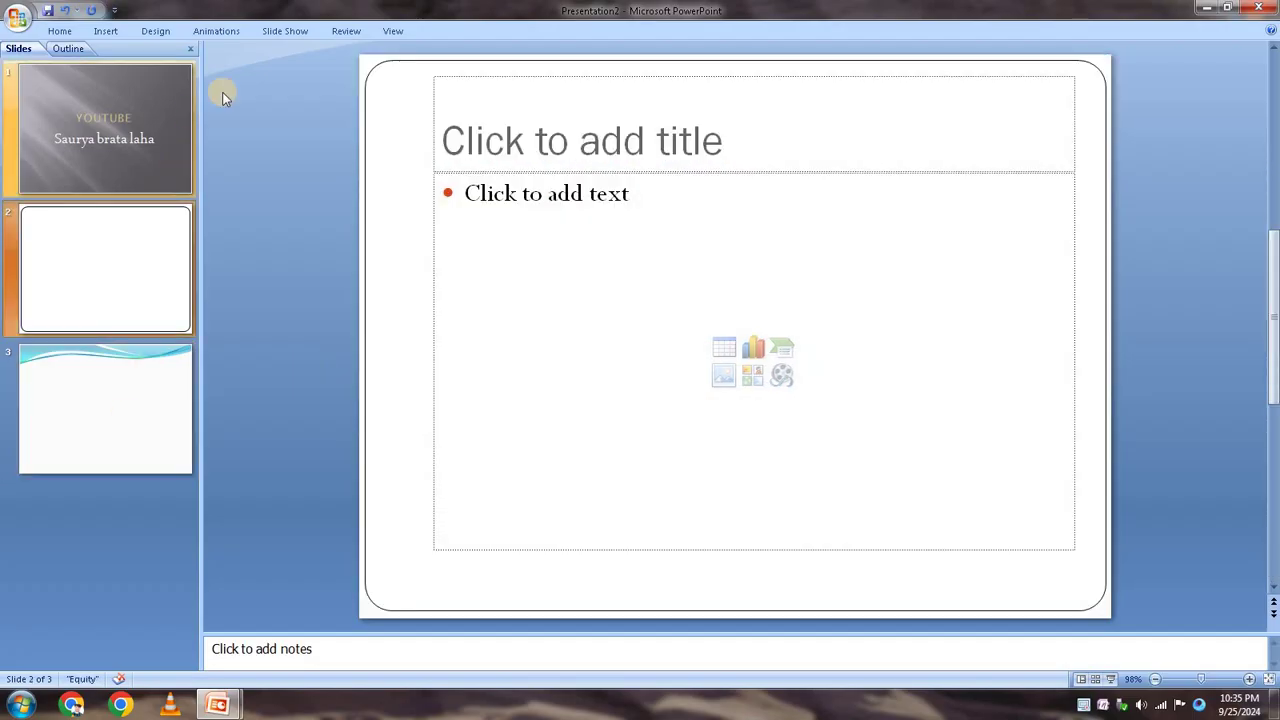
Add a new slide 4 after slide 3 and apply the Opulent theme to it only
{"action": "right_click", "coordinate": [110, 382]}
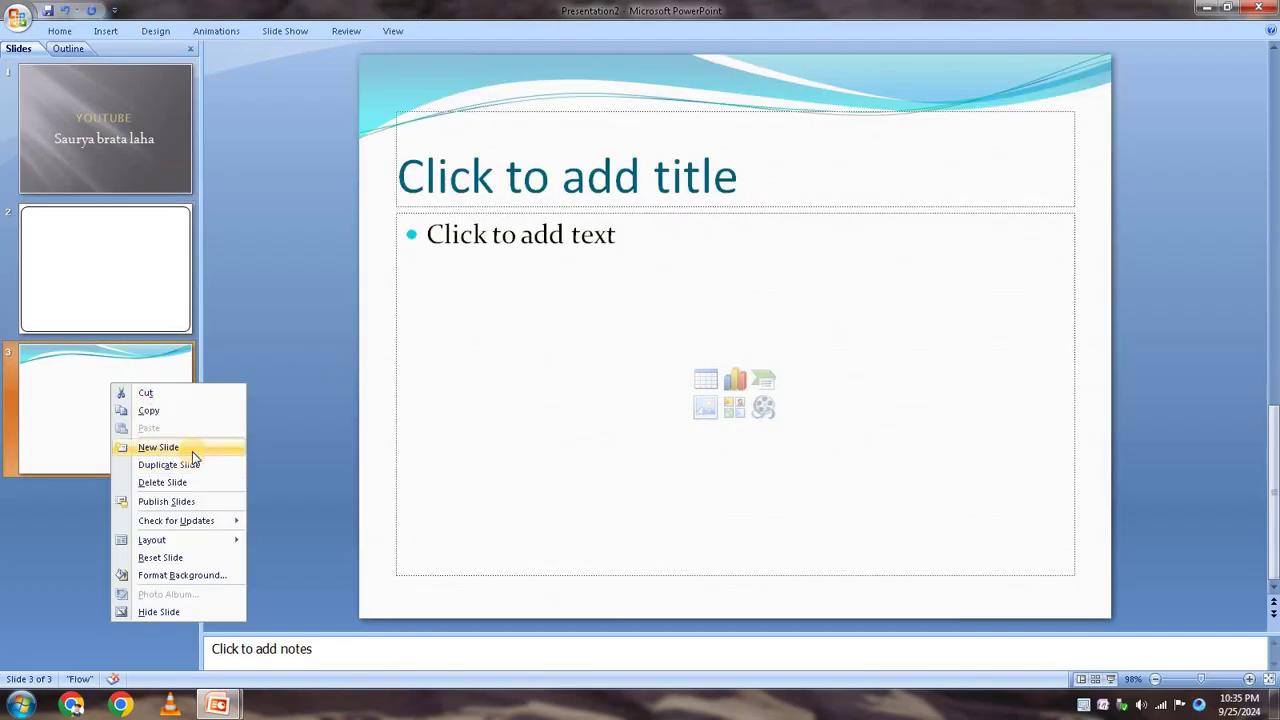
{"action": "left_click", "coordinate": [150, 446]}
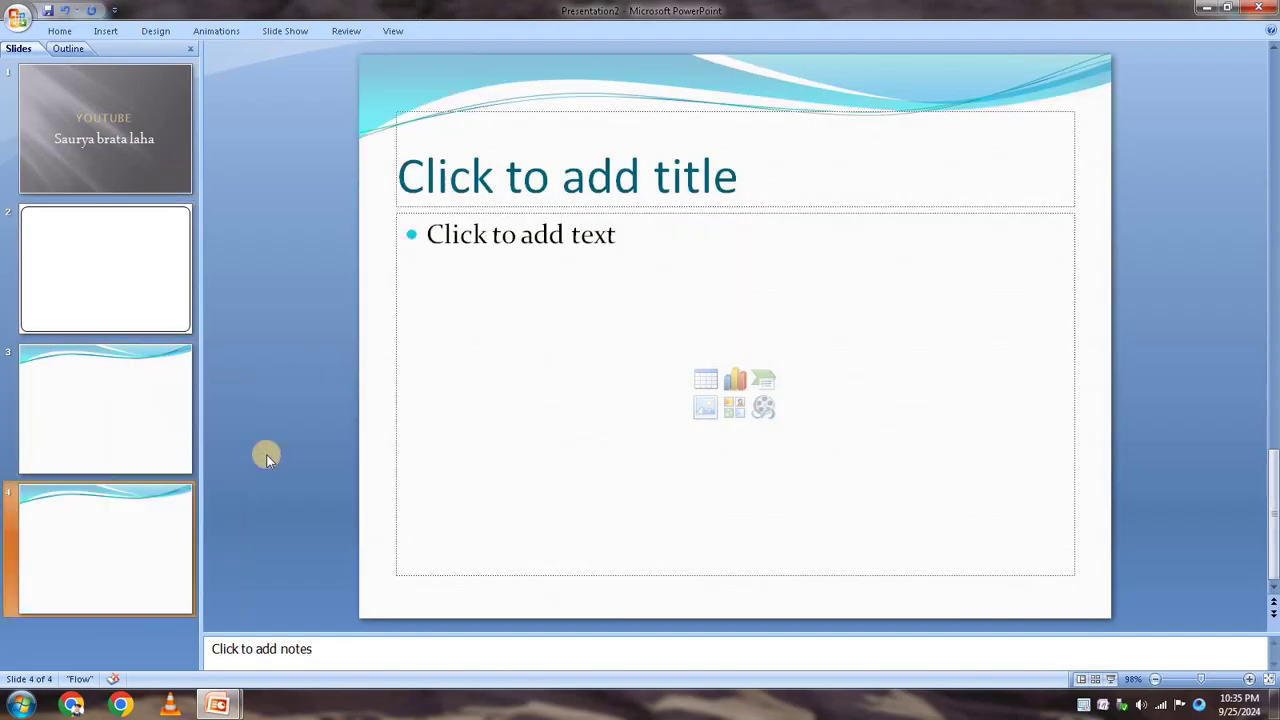
{"action": "left_click", "coordinate": [158, 30]}
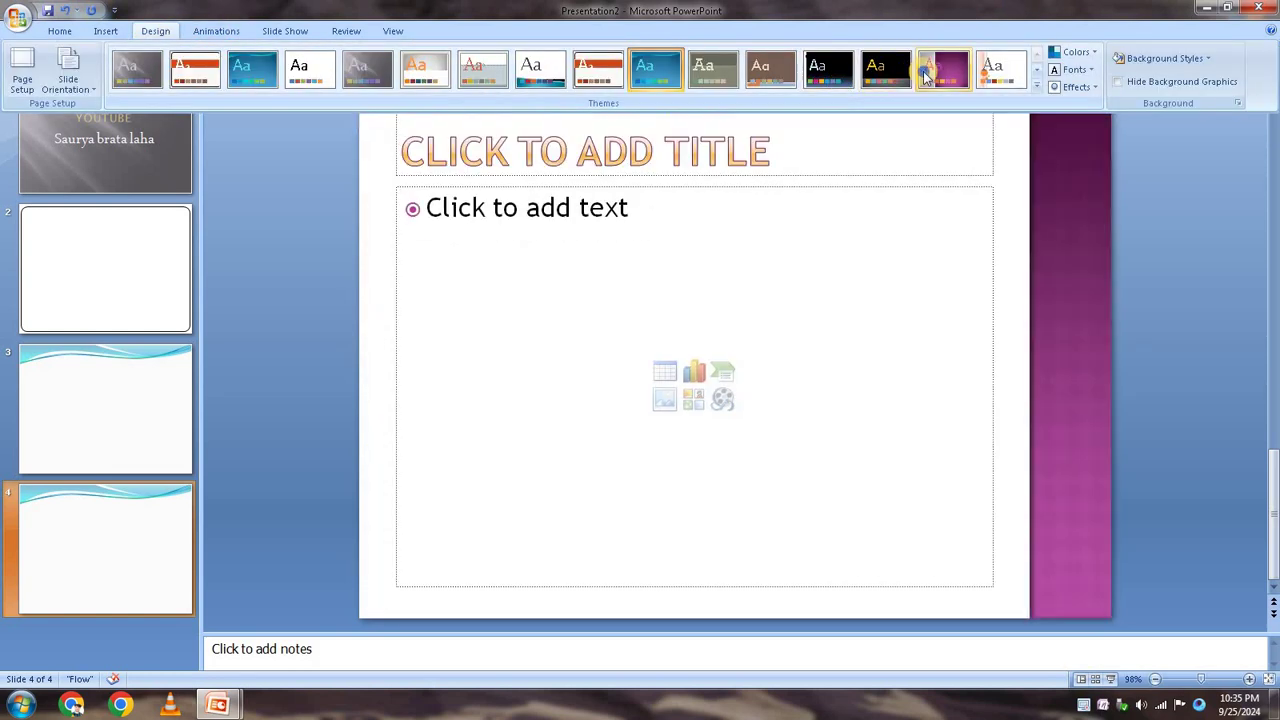
{"action": "right_click", "coordinate": [922, 70]}
{"action": "left_click", "coordinate": [967, 114]}
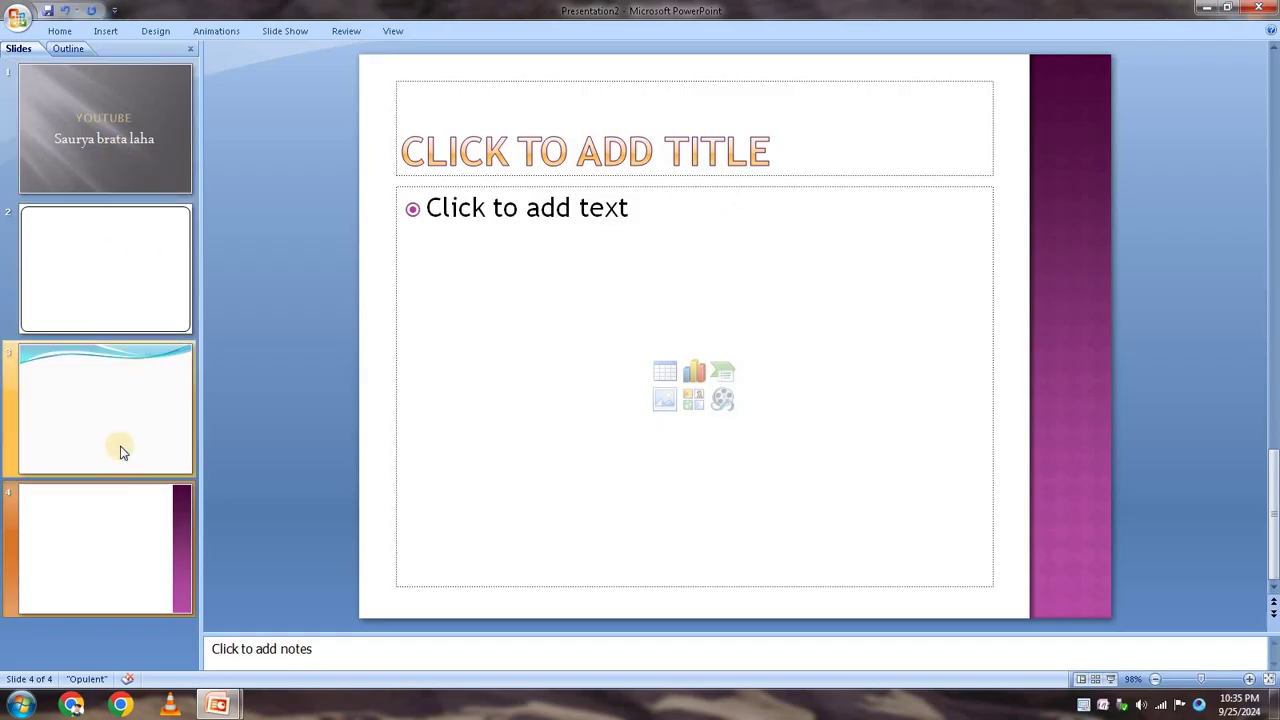
On slide 2, type the title 'heo s' and the body text 'hi'
{"action": "left_click", "coordinate": [119, 272]}
{"action": "left_click", "coordinate": [586, 160]}
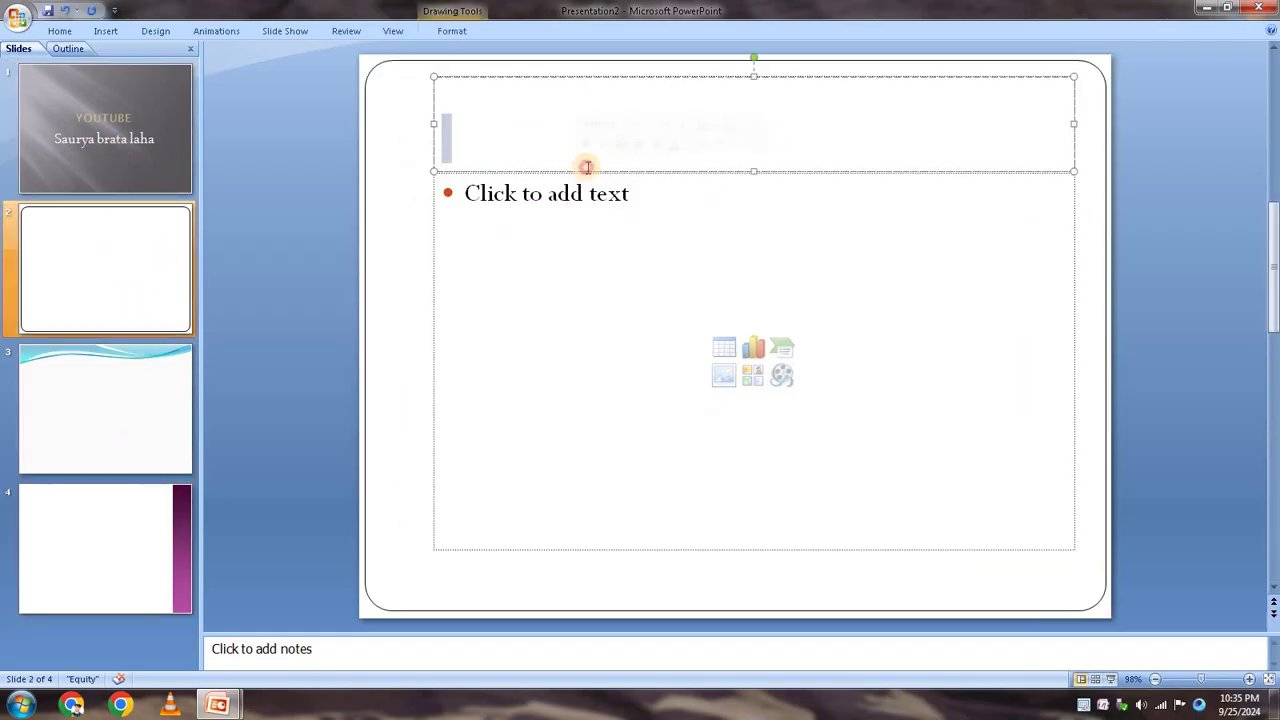
{"action": "type", "text": "h"}
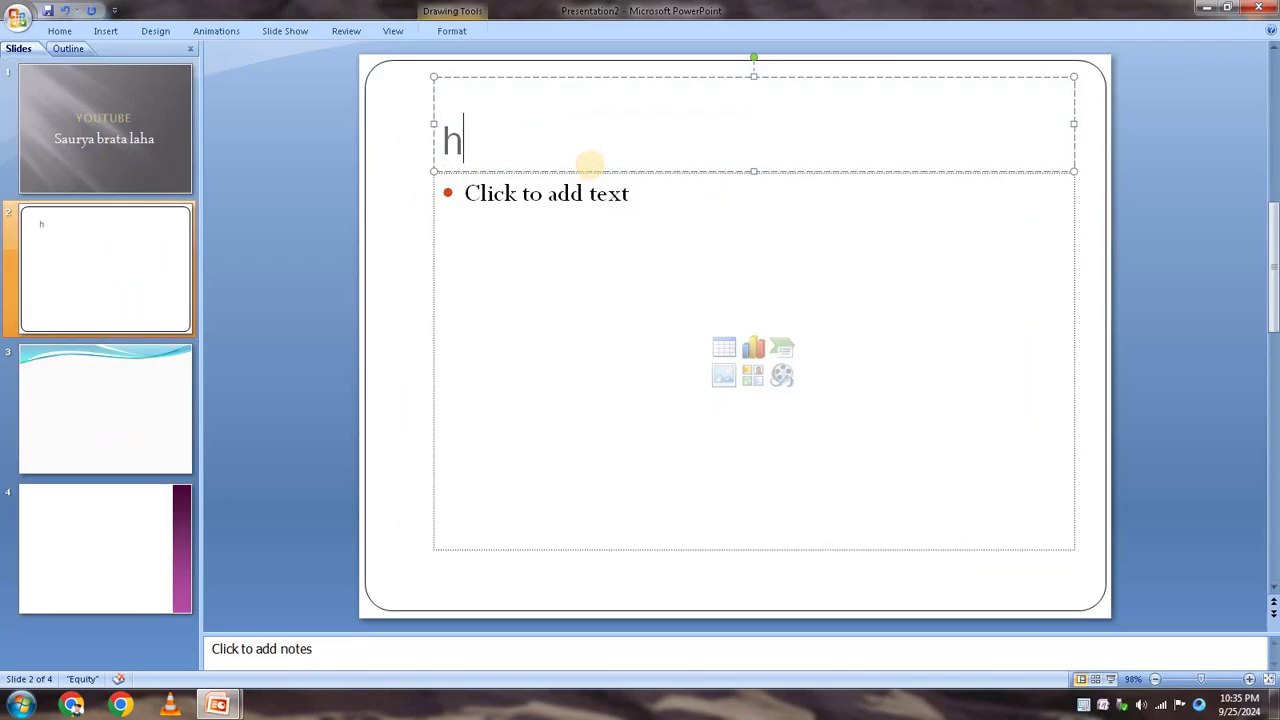
{"action": "type", "text": "e"}
{"action": "type", "text": "o guy"}
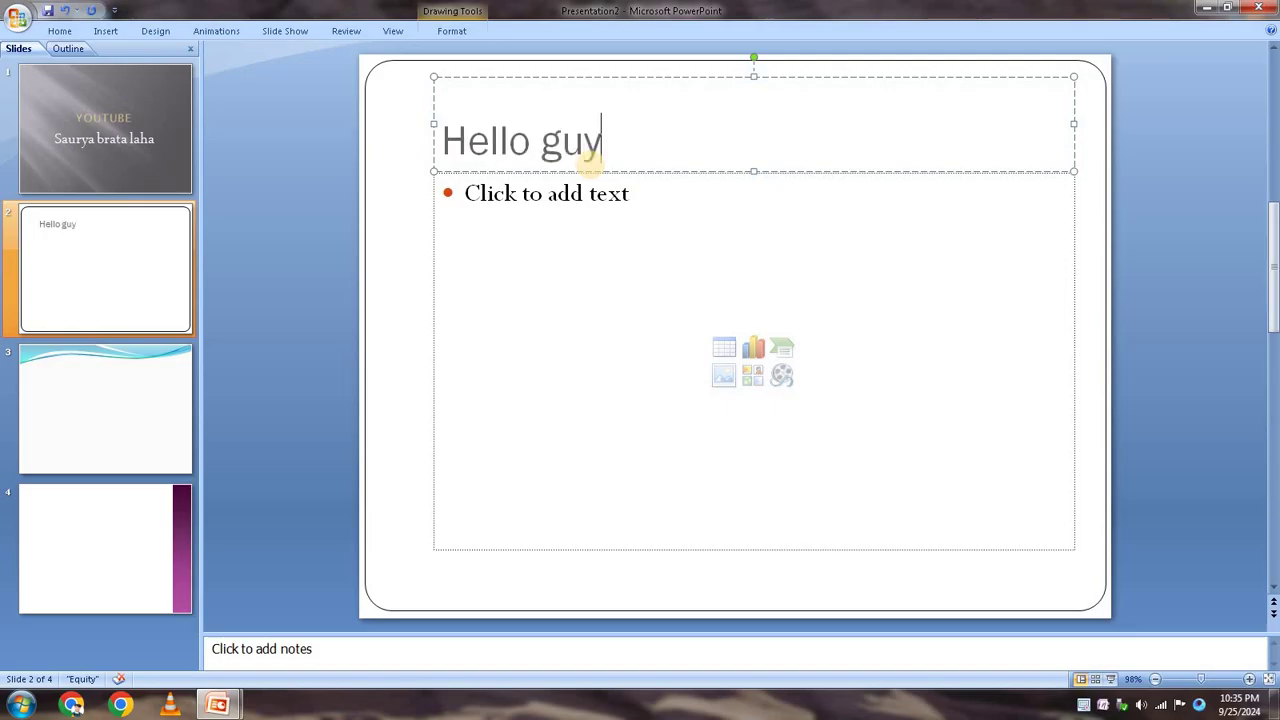
{"action": "type", "text": "s"}
{"action": "left_click", "coordinate": [645, 194]}
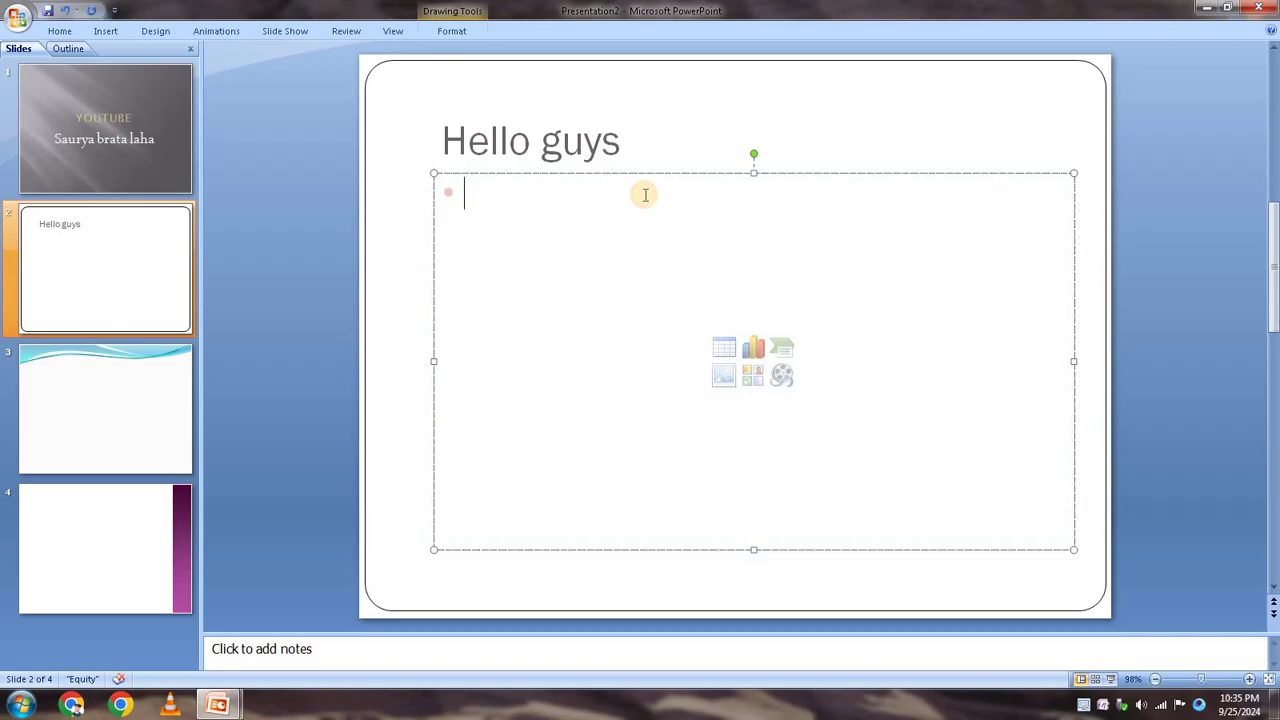
{"action": "type", "text": "hi"}
On slide 3, type the title 'colge' and bullets fhgfhf, dfgf, h and fg
{"action": "left_click", "coordinate": [130, 410]}
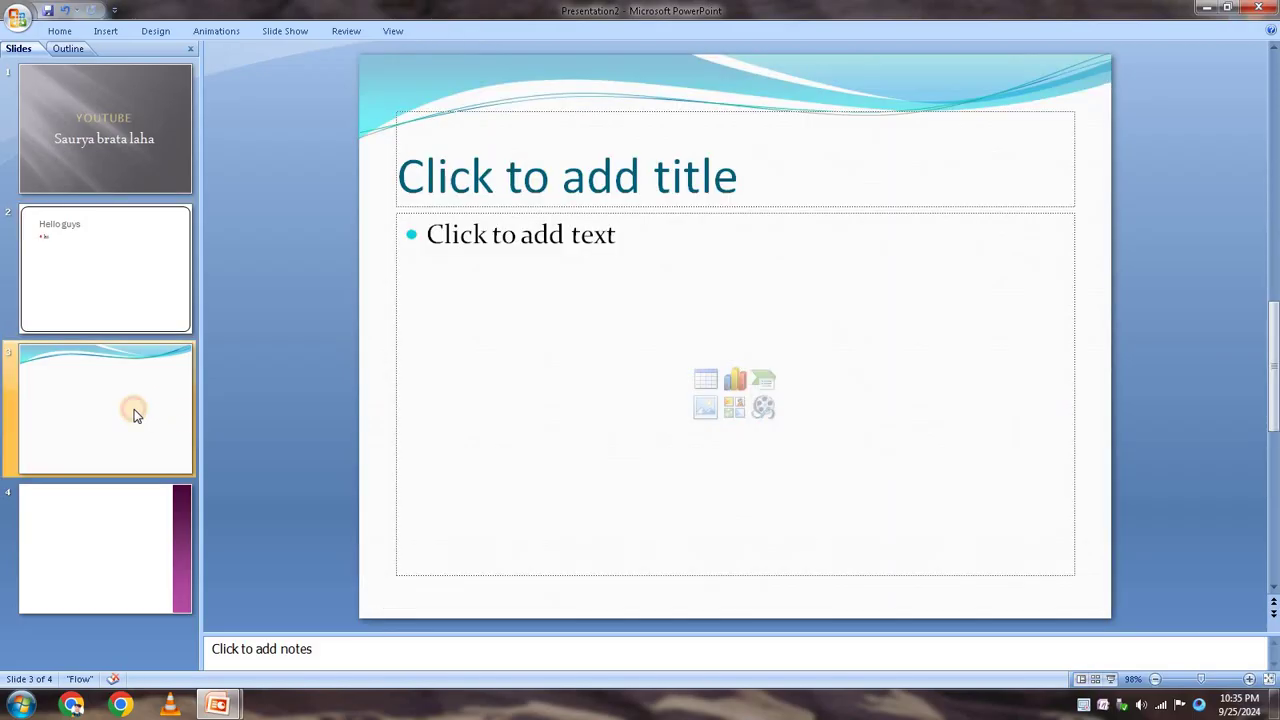
{"action": "left_click", "coordinate": [650, 170]}
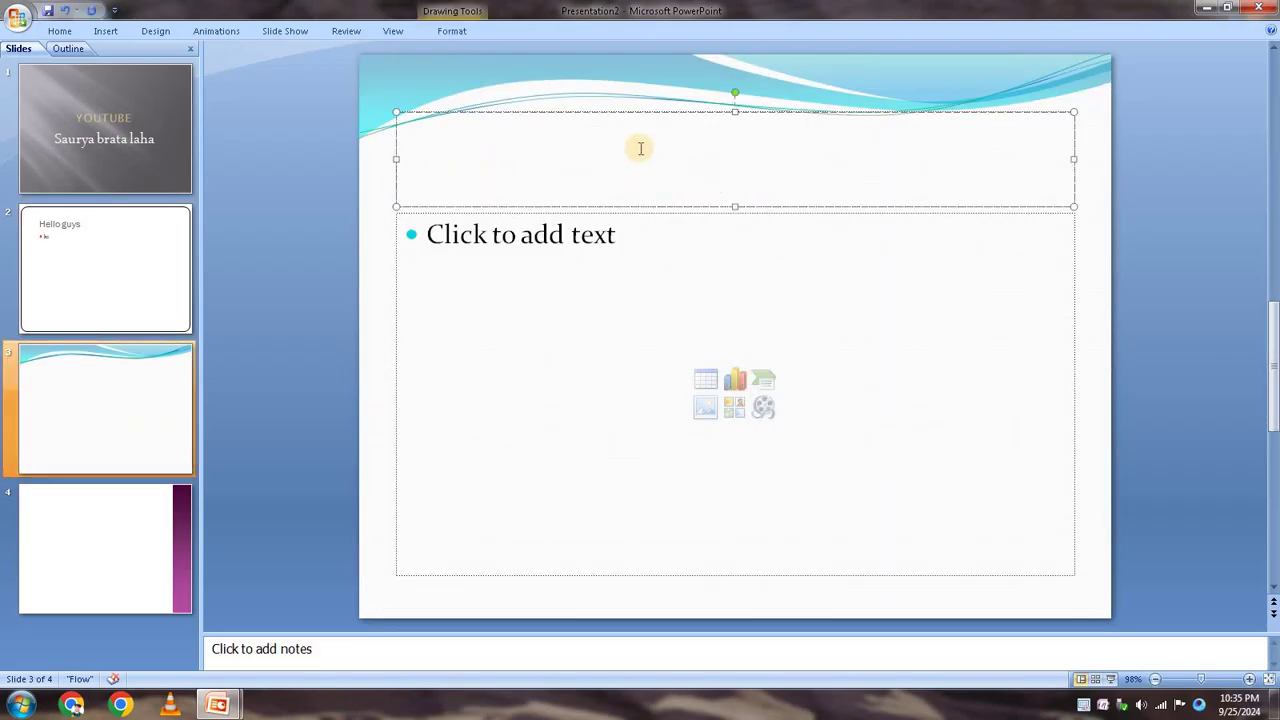
{"action": "type", "text": "col"}
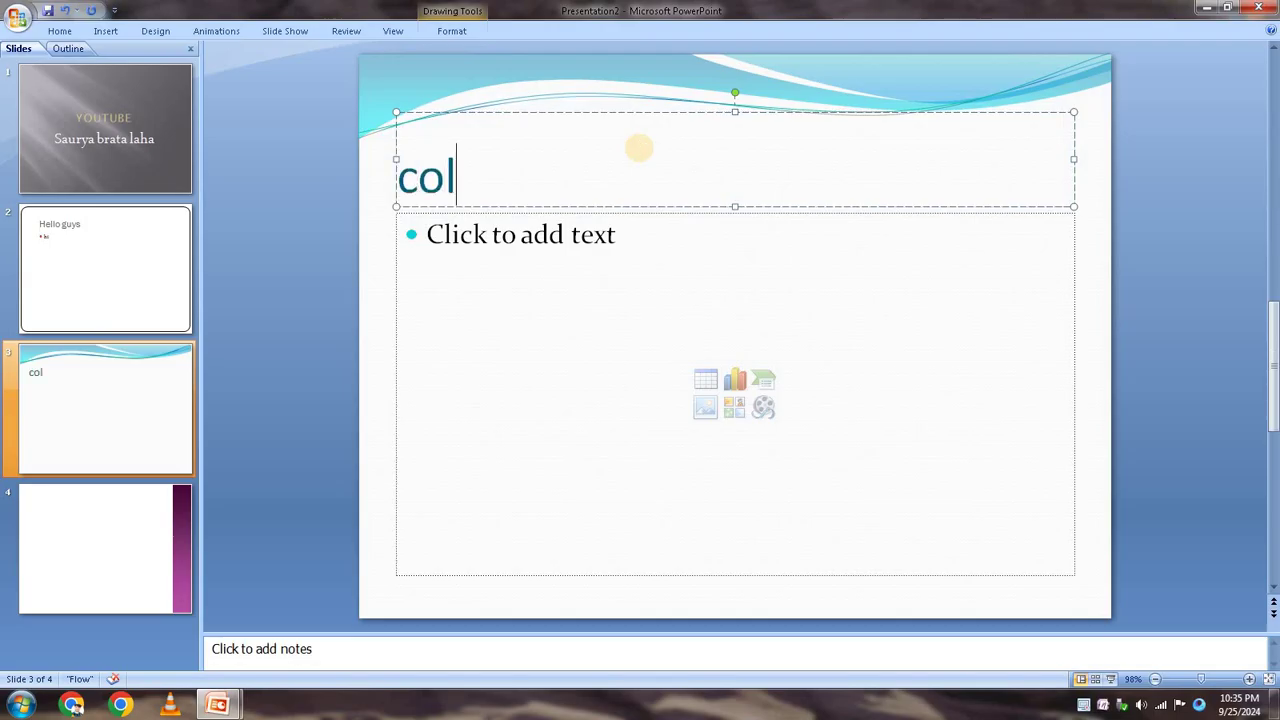
{"action": "type", "text": "College"}
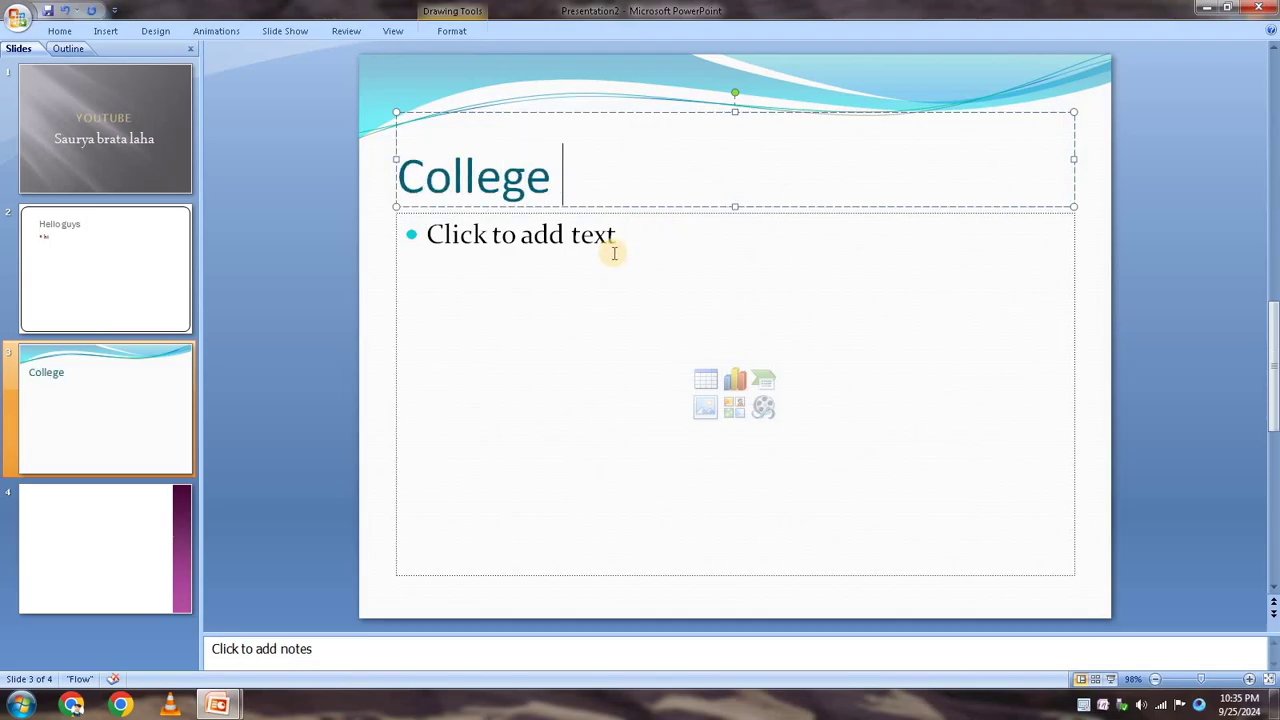
{"action": "left_click", "coordinate": [610, 252]}
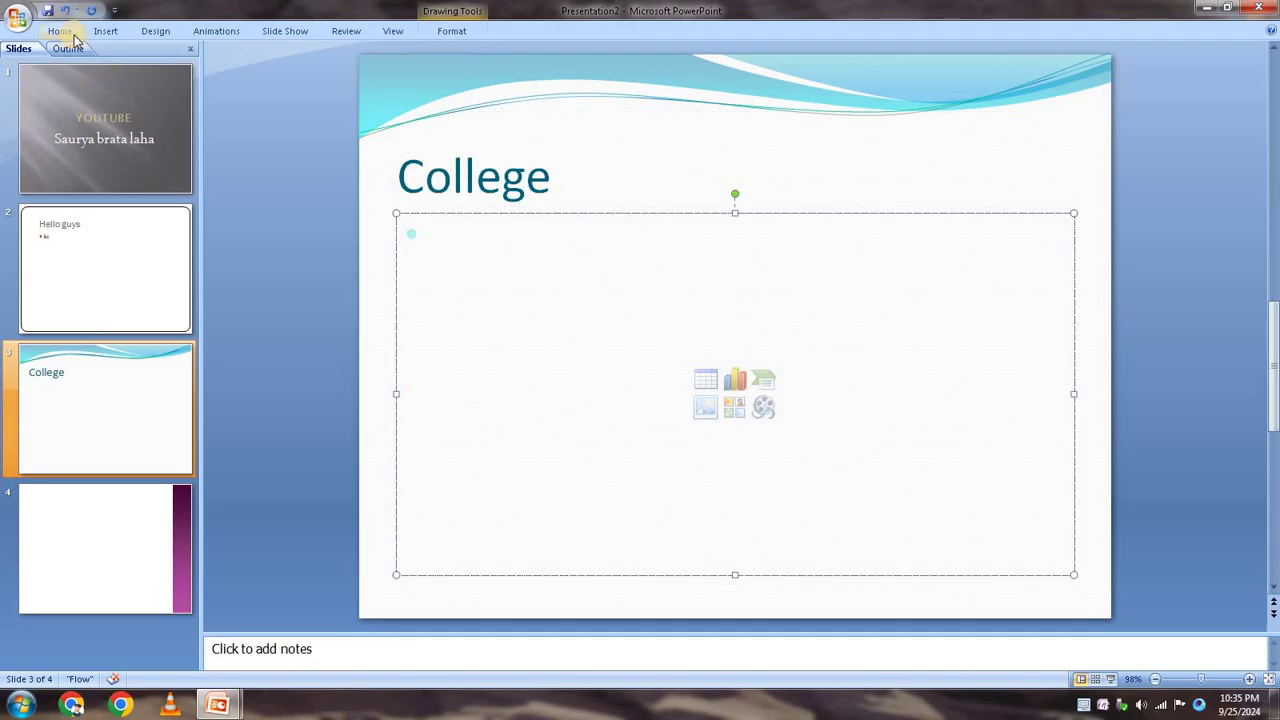
{"action": "type", "text": "fhgfhf"}
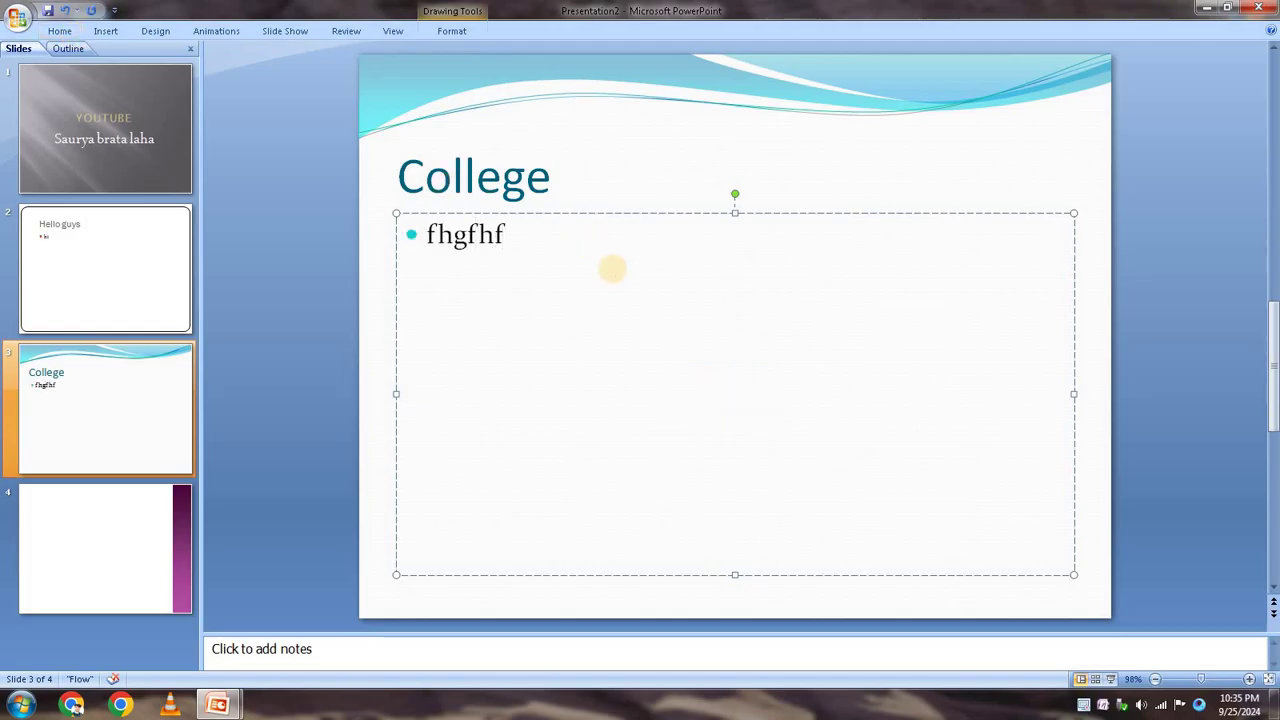
{"action": "key", "text": "Return"}
{"action": "type", "text": "dfgf"}
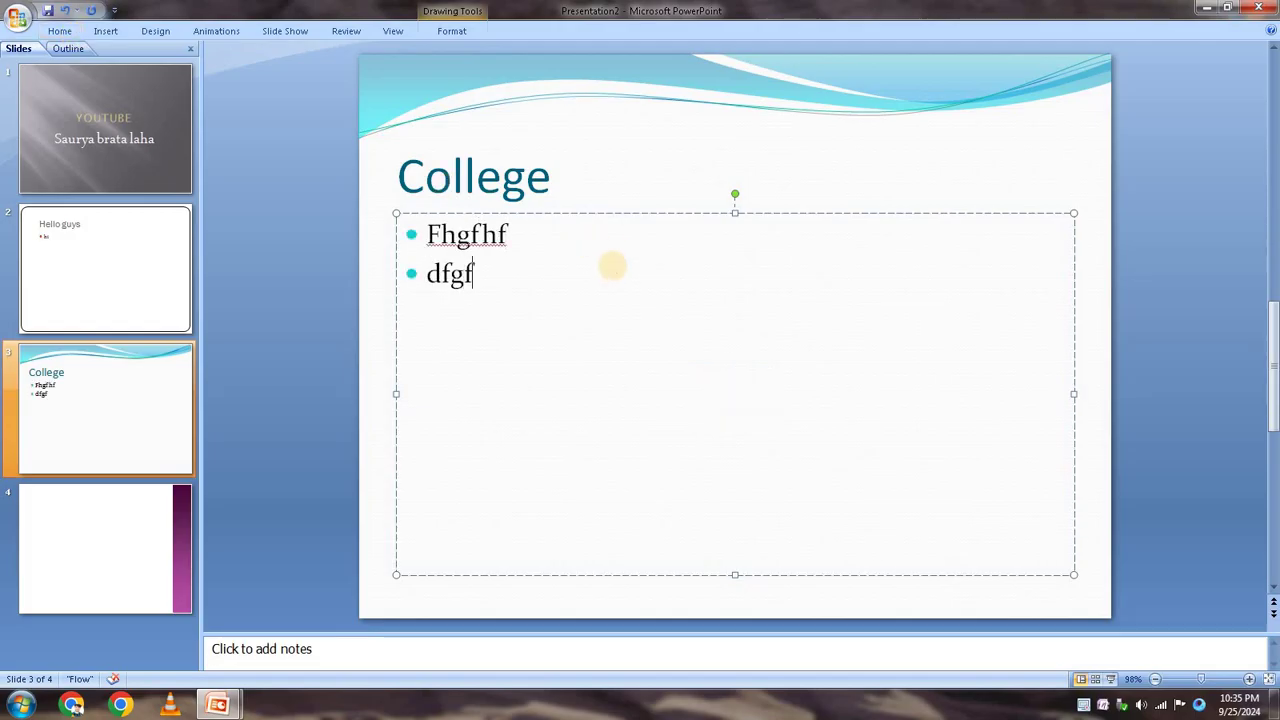
{"action": "key", "text": "Return"}
{"action": "type", "text": "hjh"}
{"action": "key", "text": "Return"}
{"action": "type", "text": "fg"}
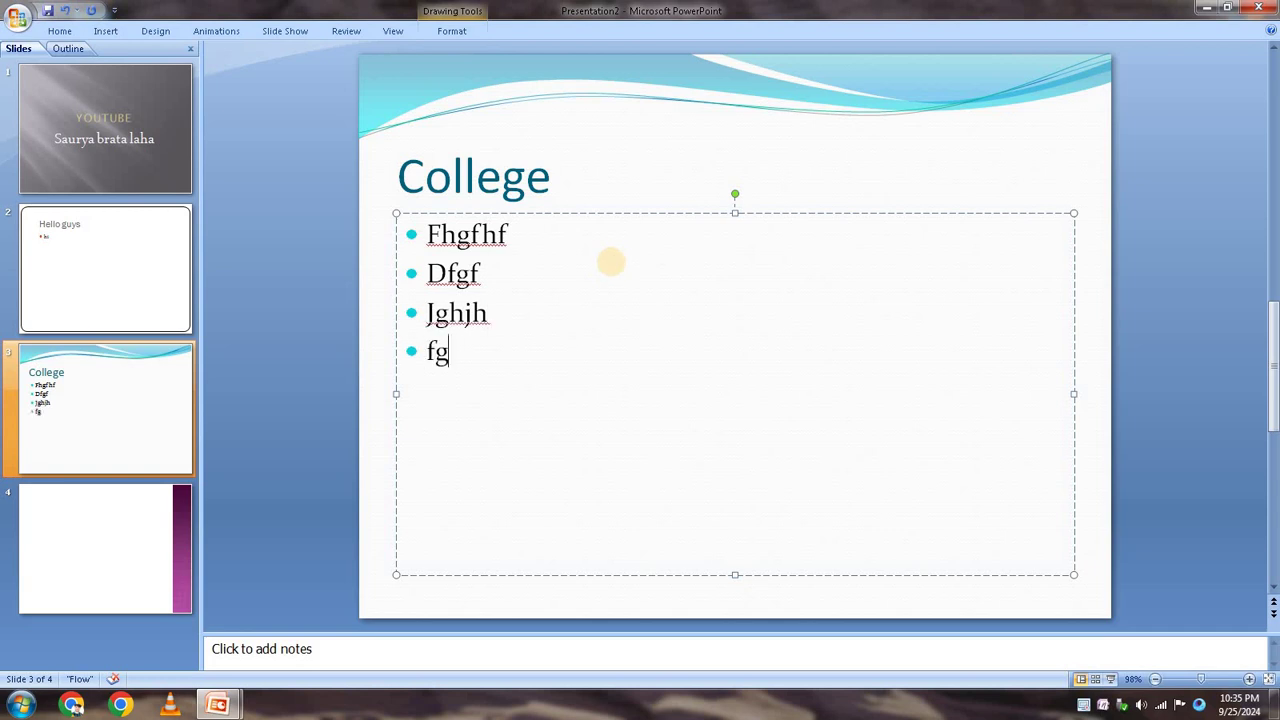
{"action": "key", "text": "Return"}
On slide 4, type the title 'hdfhdfhfd' and bullets h, vncjggk, j, hn,l and kj;
{"action": "left_click", "coordinate": [114, 534]}
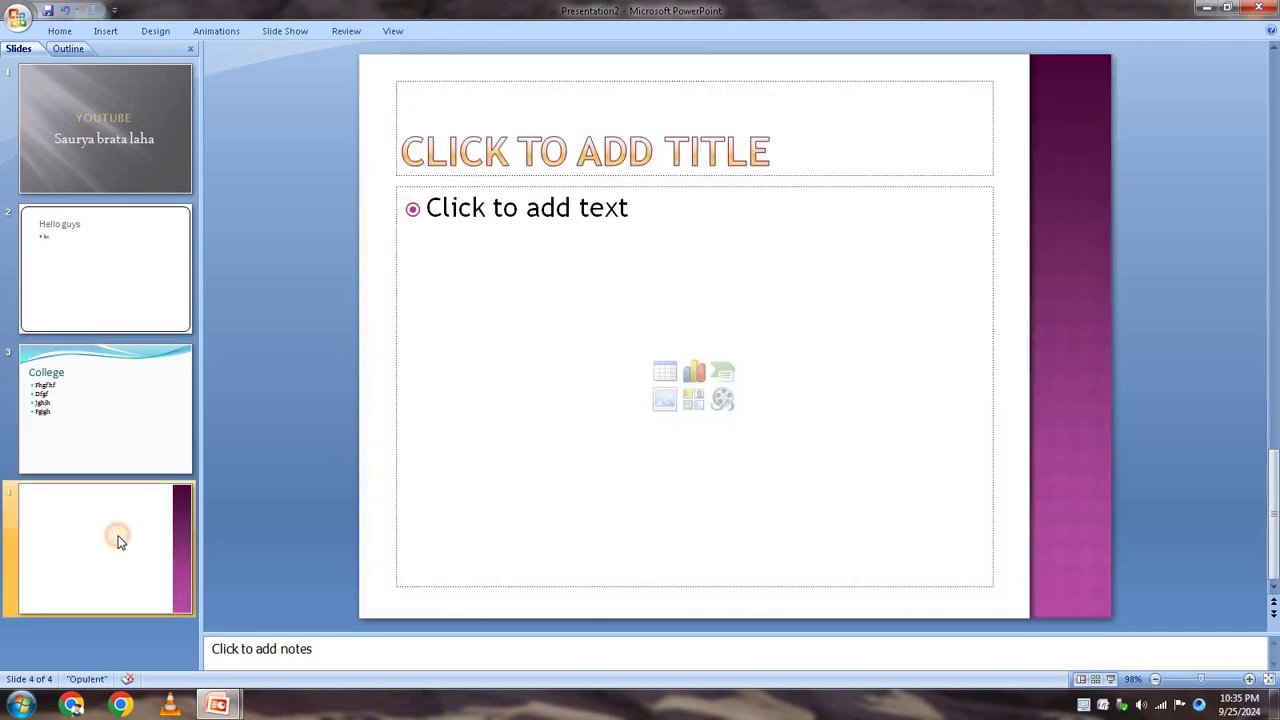
{"action": "left_click", "coordinate": [518, 157]}
{"action": "type", "text": "hdfhdfhfd"}
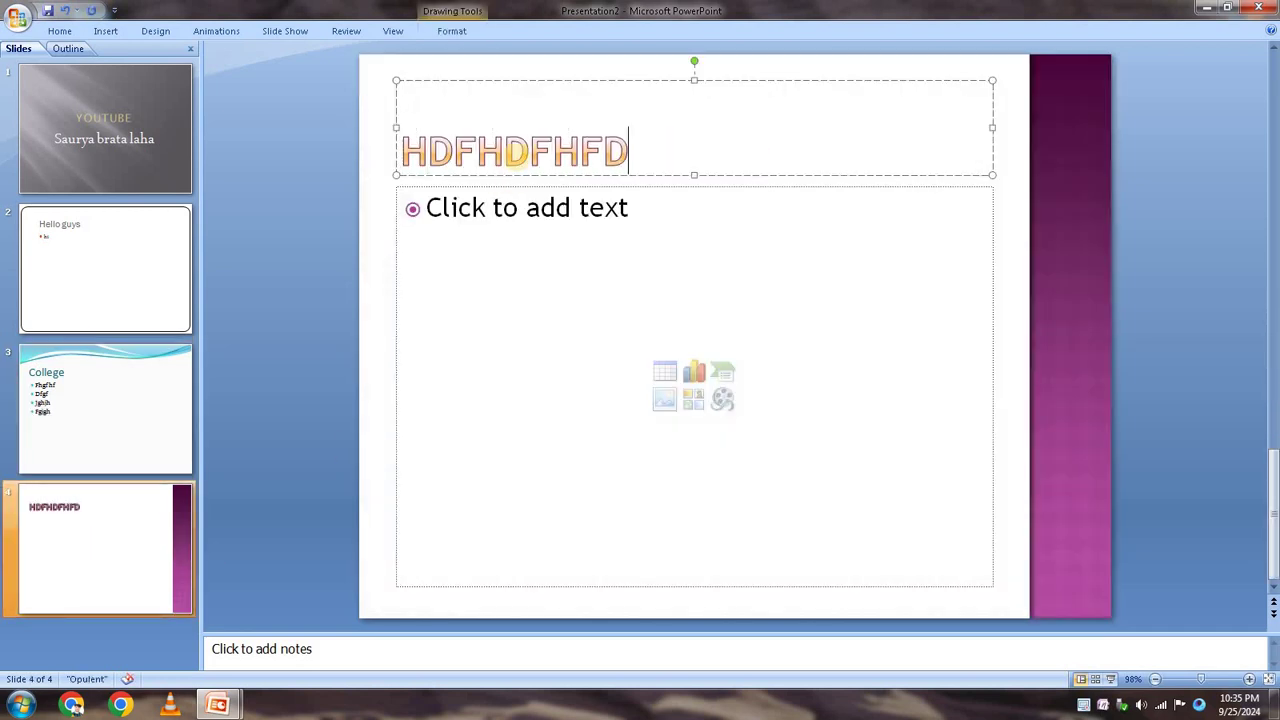
{"action": "left_click", "coordinate": [506, 212]}
{"action": "type", "text": "hdhdhdh"}
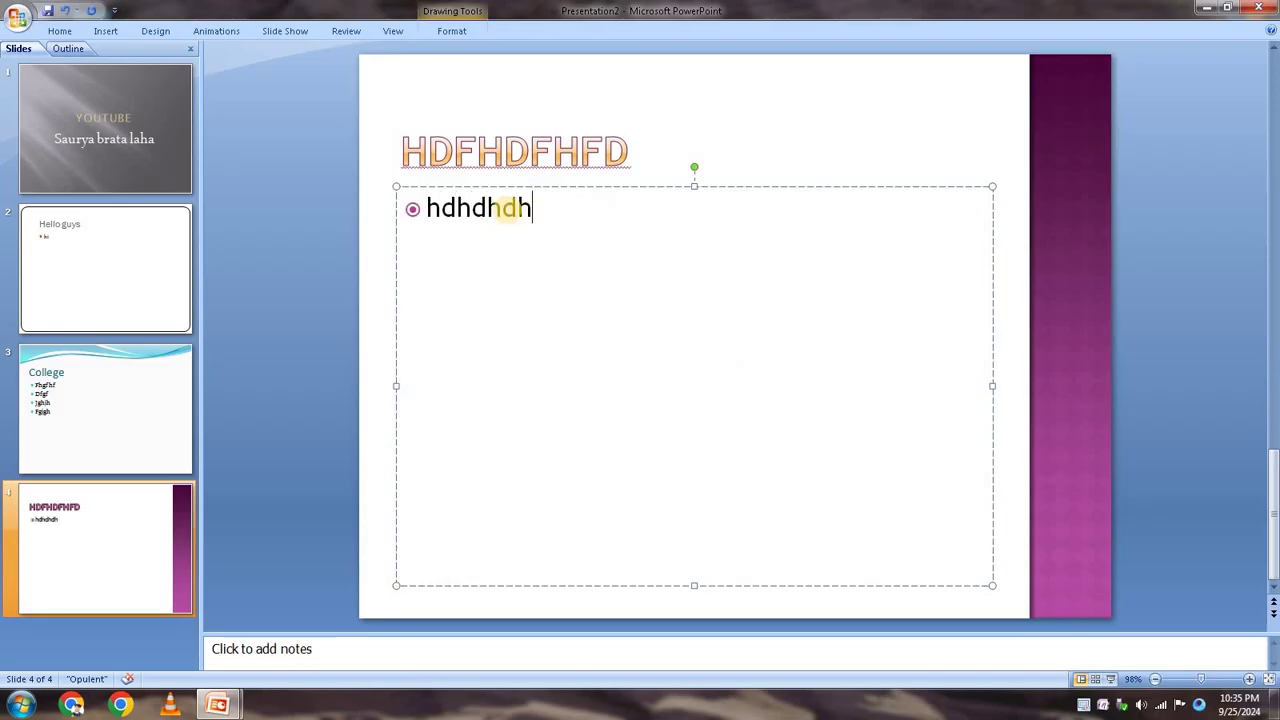
{"action": "key", "text": "Return"}
{"action": "type", "text": "vnc"}
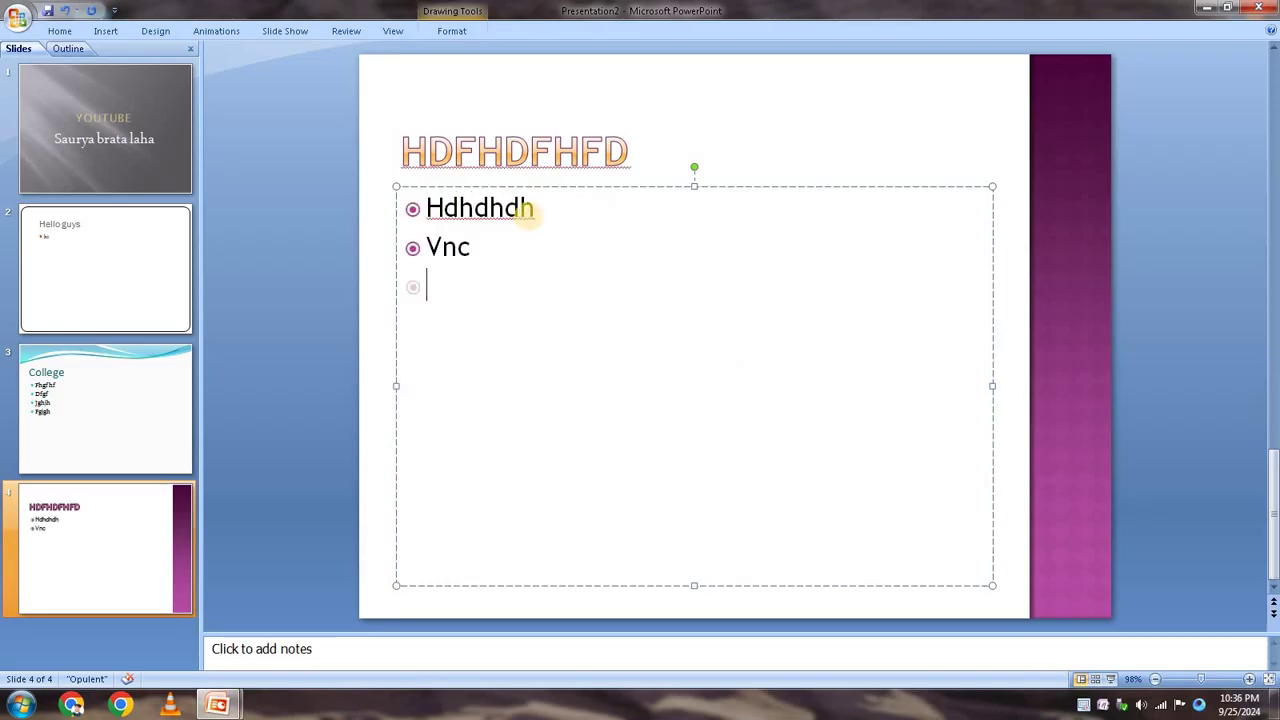
{"action": "type", "text": "jggkg"}
{"action": "key", "text": "Return"}
{"action": "type", "text": "jlhl"}
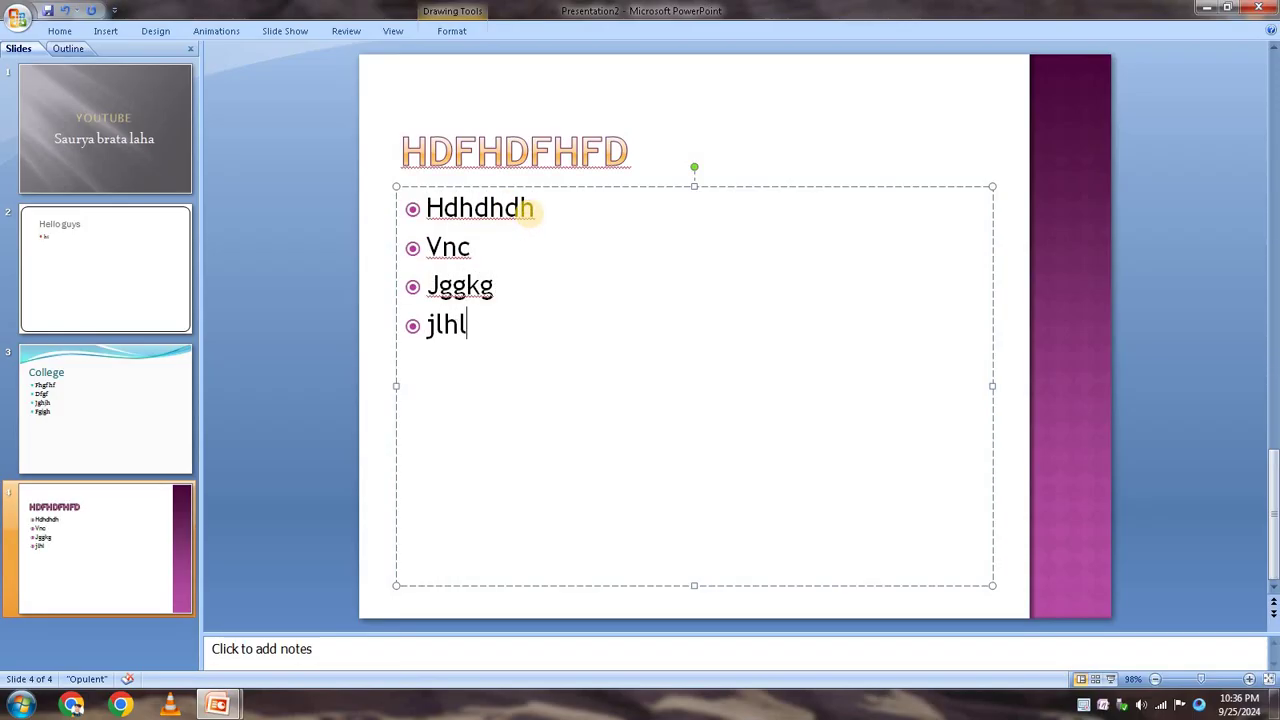
{"action": "key", "text": "Return"}
{"action": "type", "text": "hn,l"}
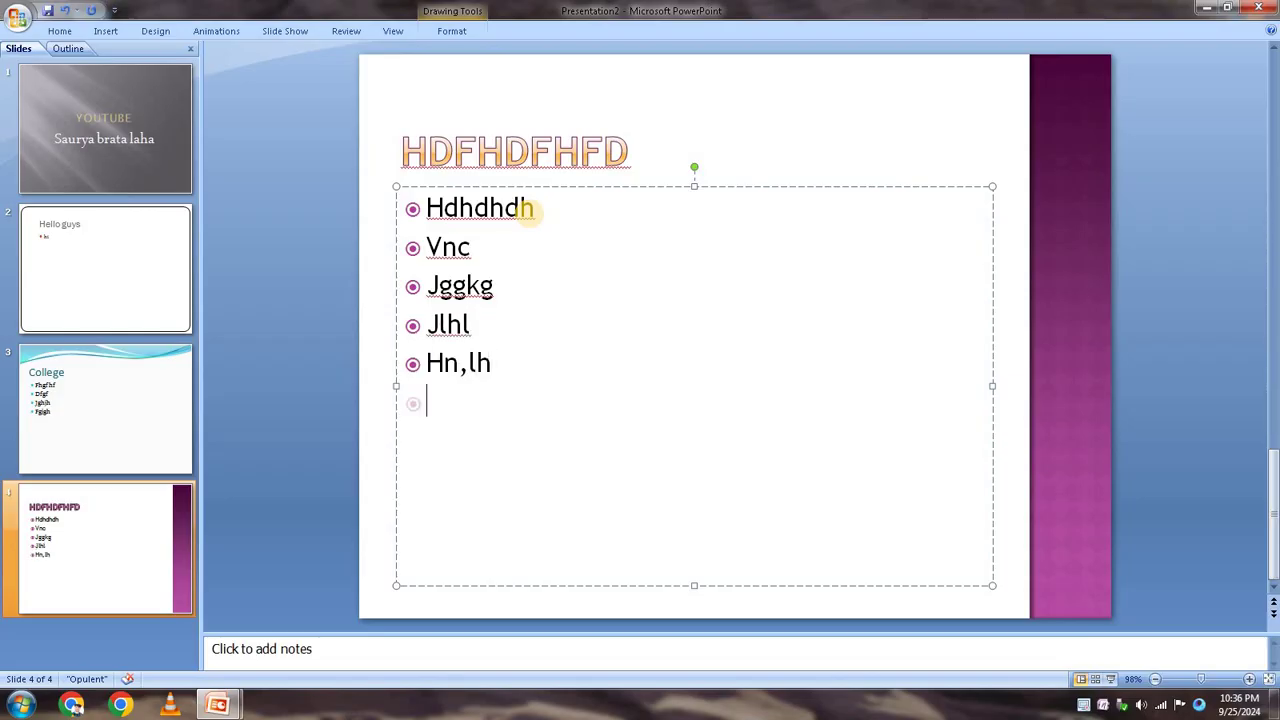
{"action": "type", "text": "M.j"}
{"action": "key", "text": "Return"}
{"action": "type", "text": "kj;"}
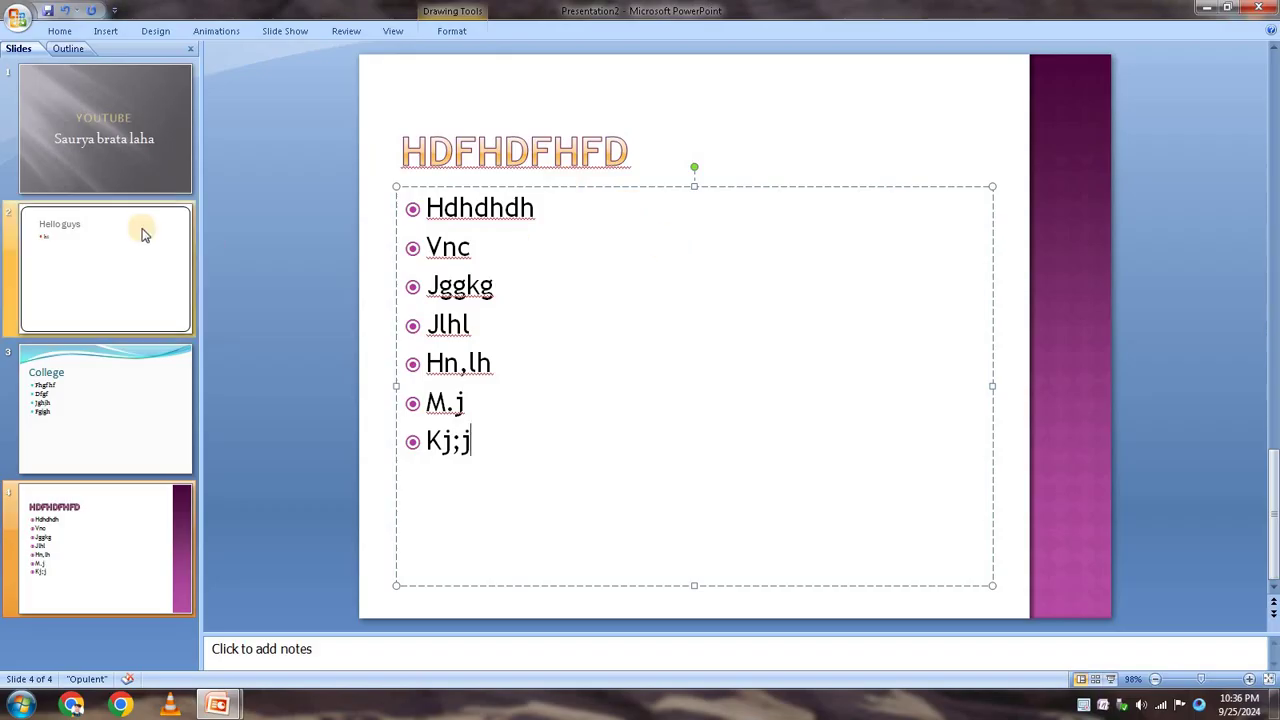
{"action": "left_click", "coordinate": [74, 100]}
Give the YOUTUBE title a Blinds entrance in the Custom Animation pane
{"action": "left_click", "coordinate": [752, 284]}
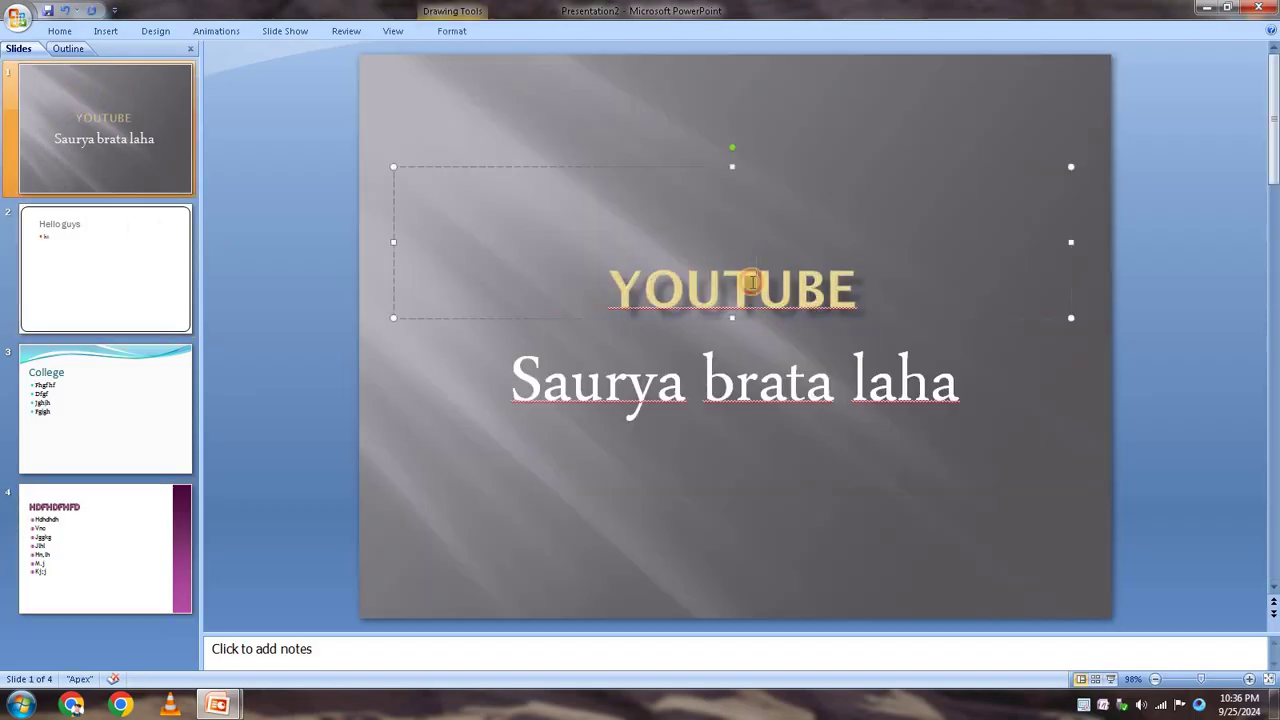
{"action": "left_click", "coordinate": [217, 31]}
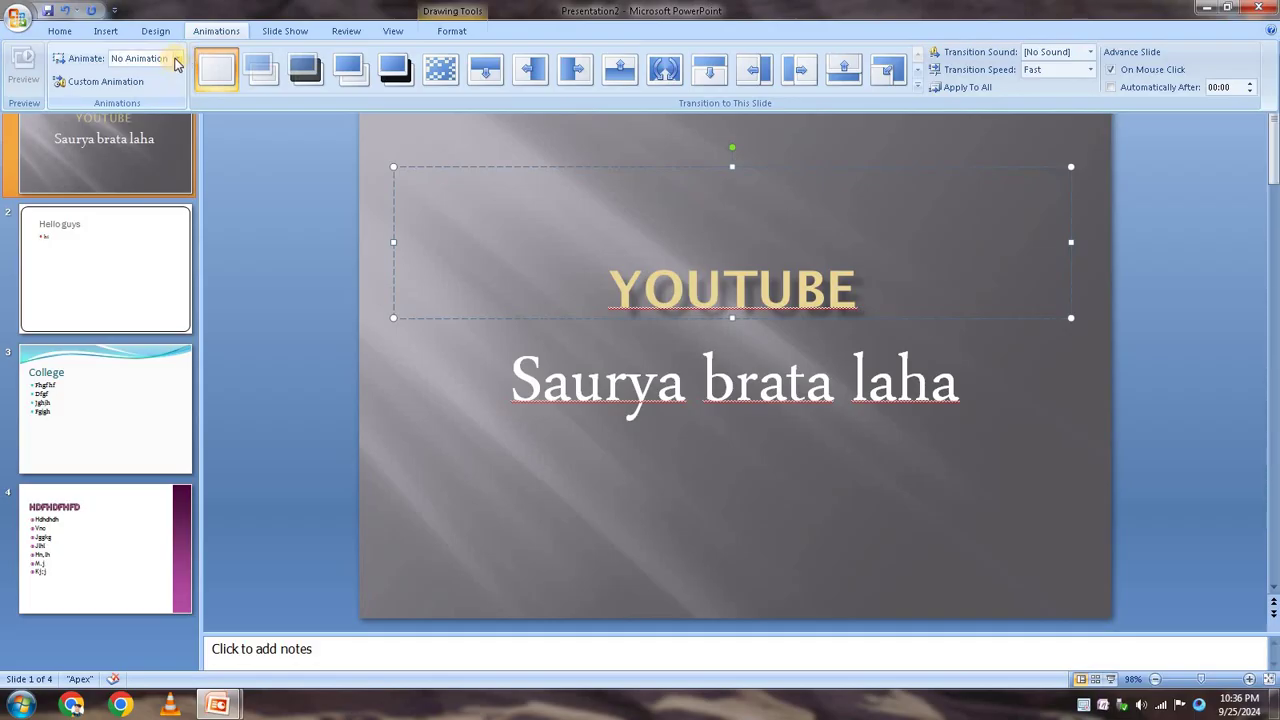
{"action": "left_click", "coordinate": [106, 81]}
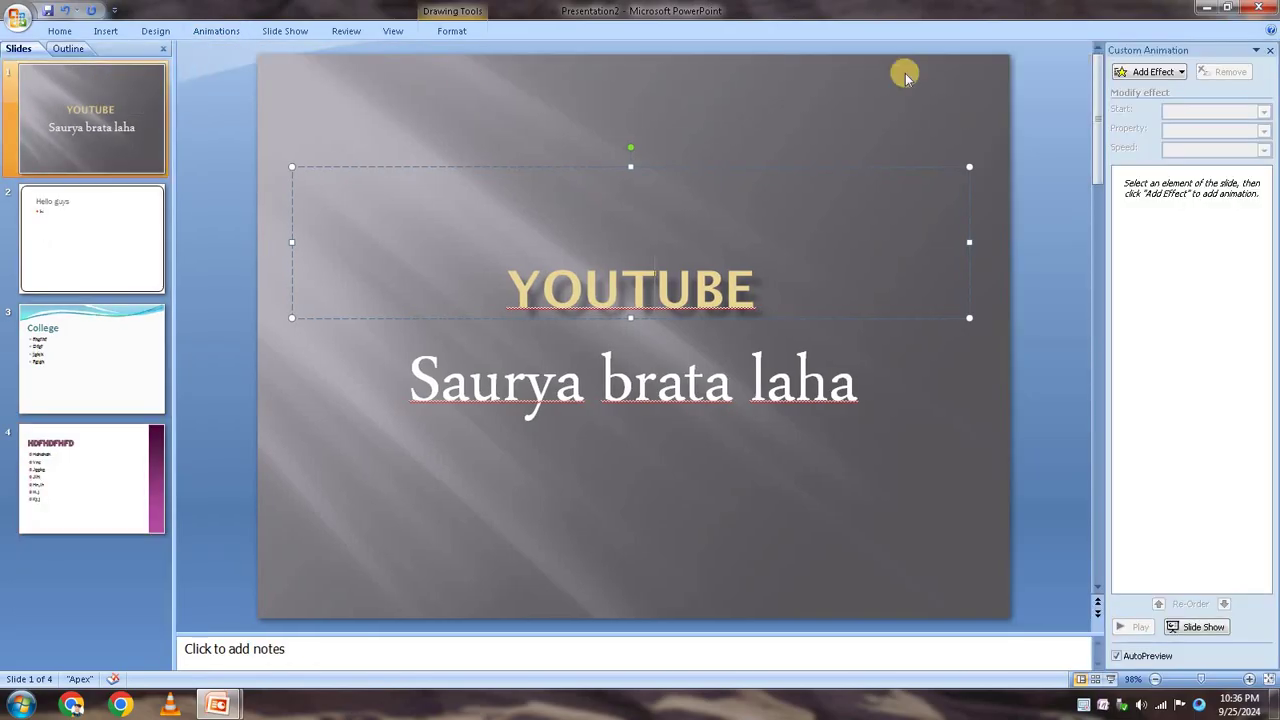
{"action": "left_click", "coordinate": [1180, 73]}
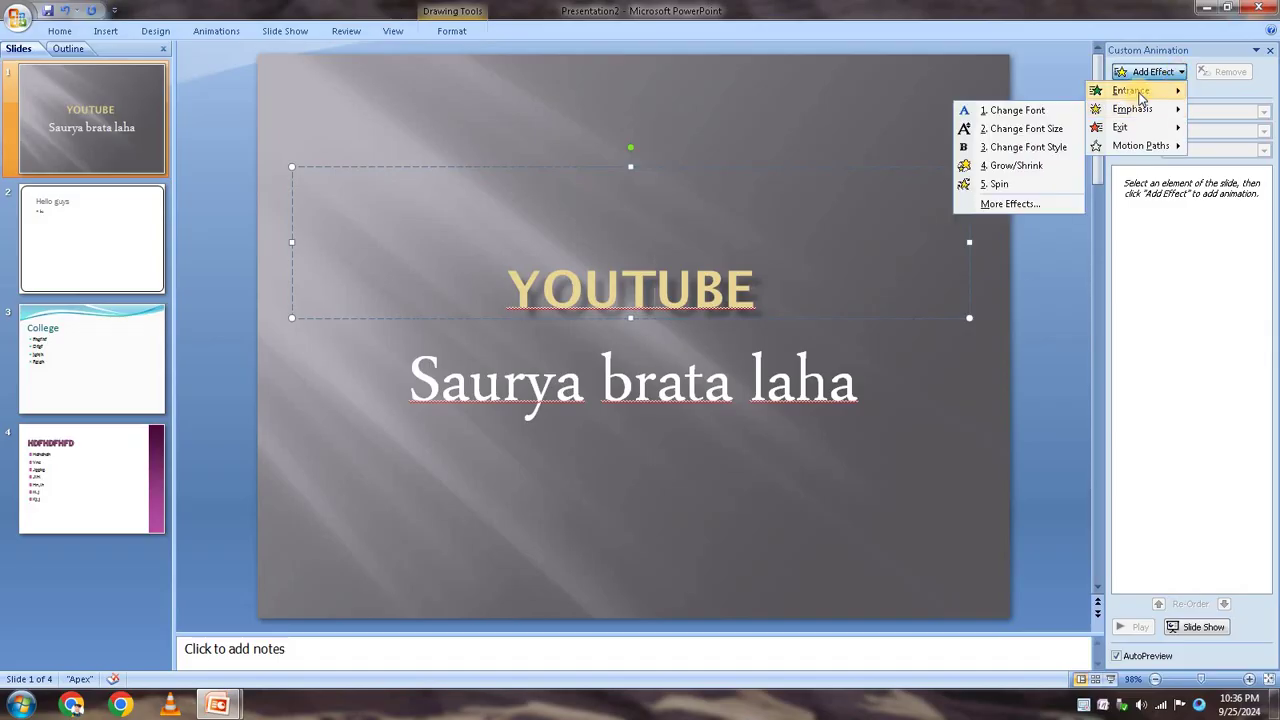
{"action": "mouse_move", "coordinate": [1131, 90]}
{"action": "left_click", "coordinate": [1050, 94]}
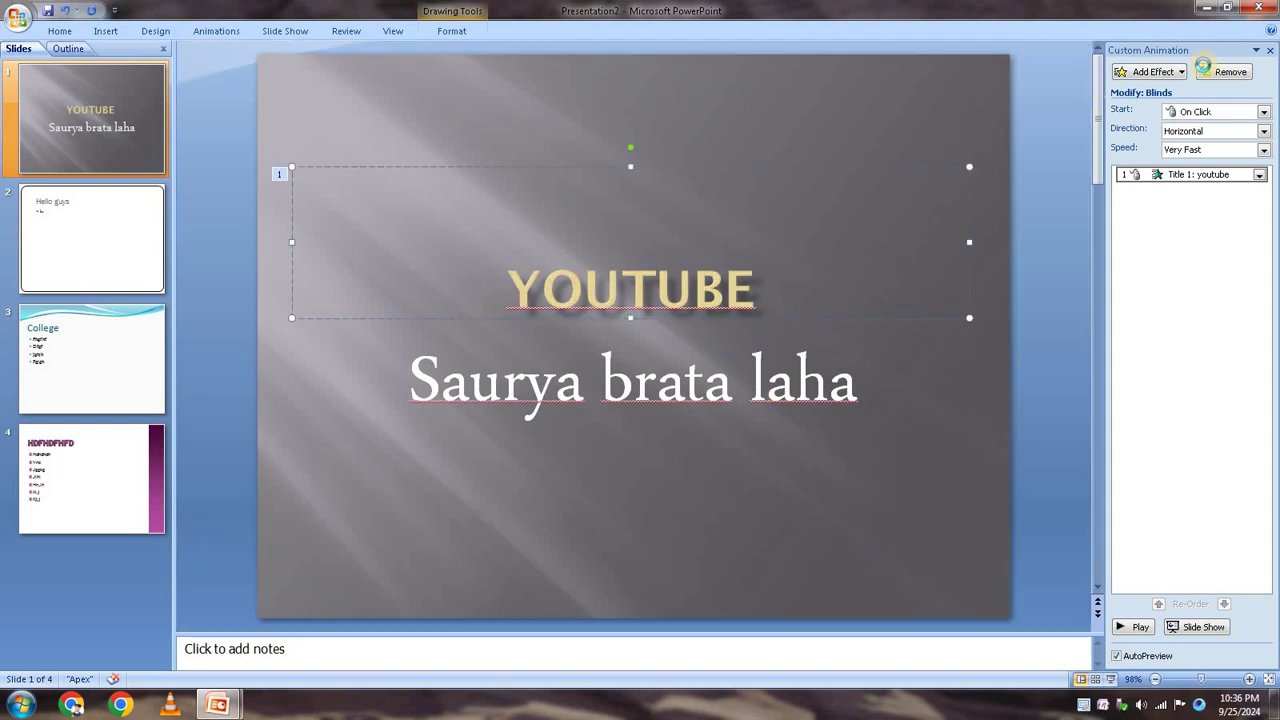
Add a Change Font Style emphasis to the subtitle; set both effects to start After Previous
{"action": "left_click", "coordinate": [1154, 72]}
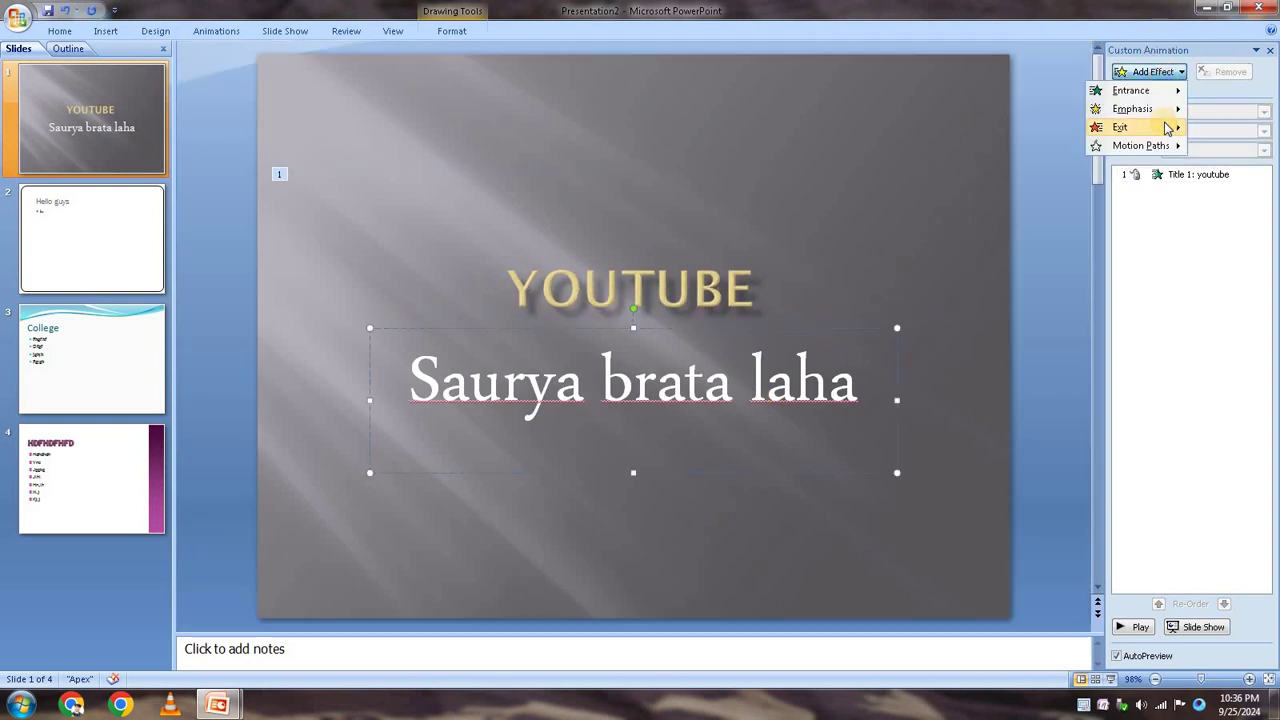
{"action": "left_click", "coordinate": [1064, 146]}
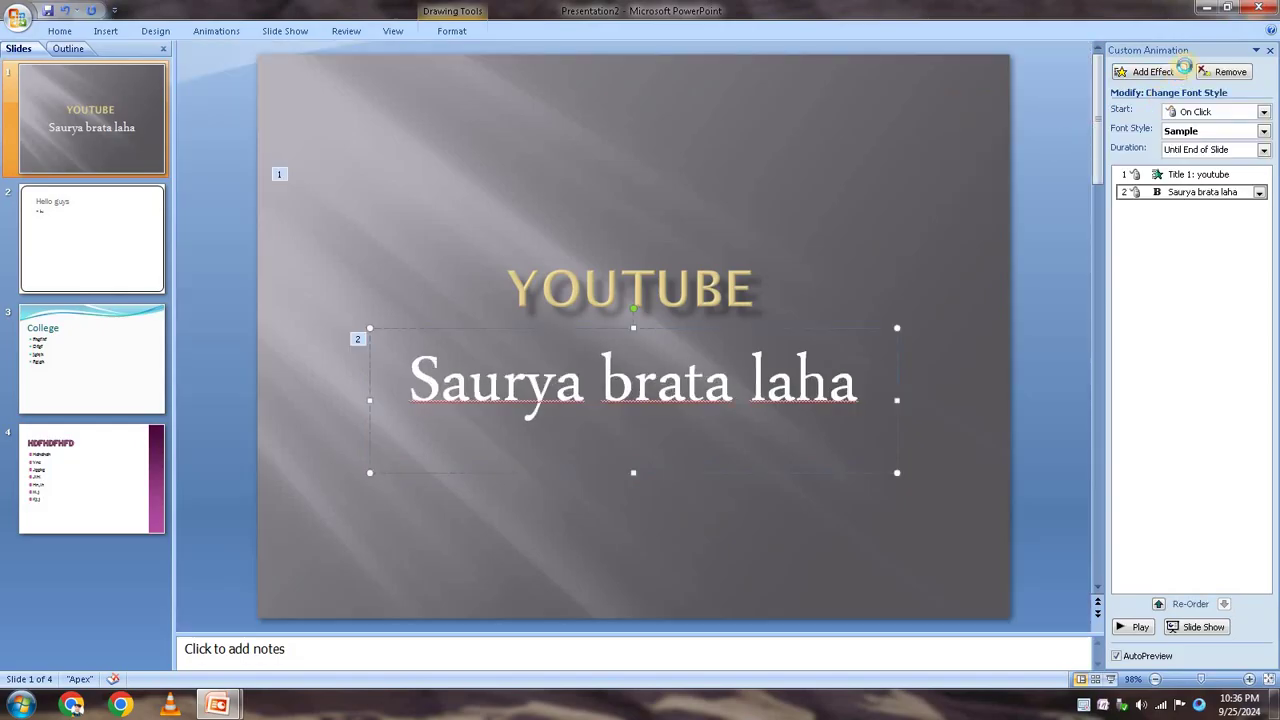
{"action": "left_click", "coordinate": [1264, 111]}
{"action": "left_click", "coordinate": [1236, 148]}
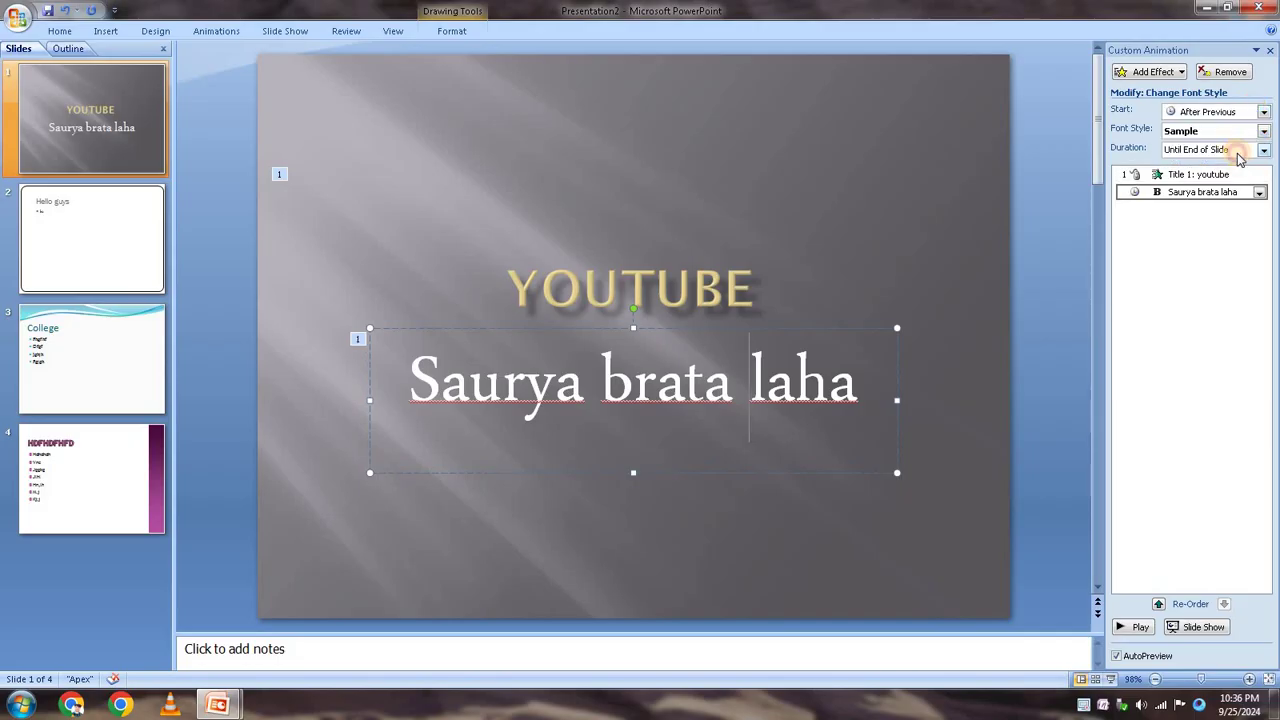
{"action": "left_click", "coordinate": [1135, 174]}
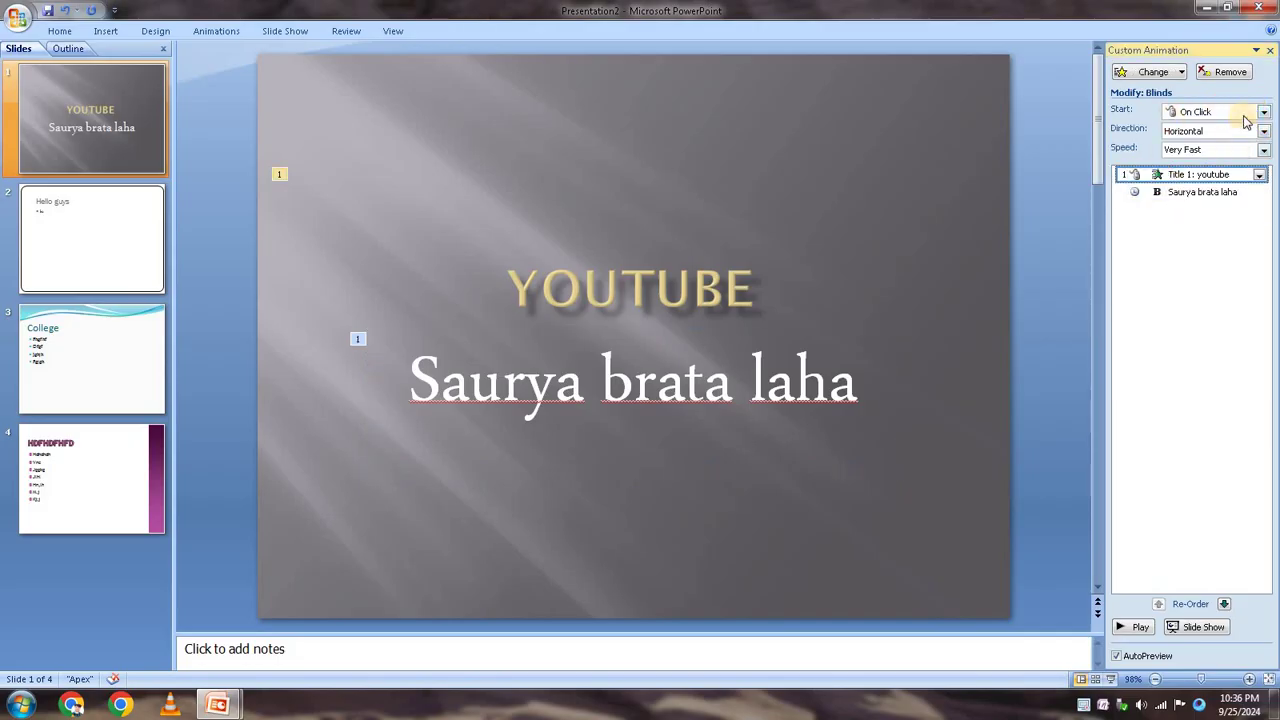
{"action": "left_click", "coordinate": [1264, 111]}
{"action": "left_click", "coordinate": [1236, 150]}
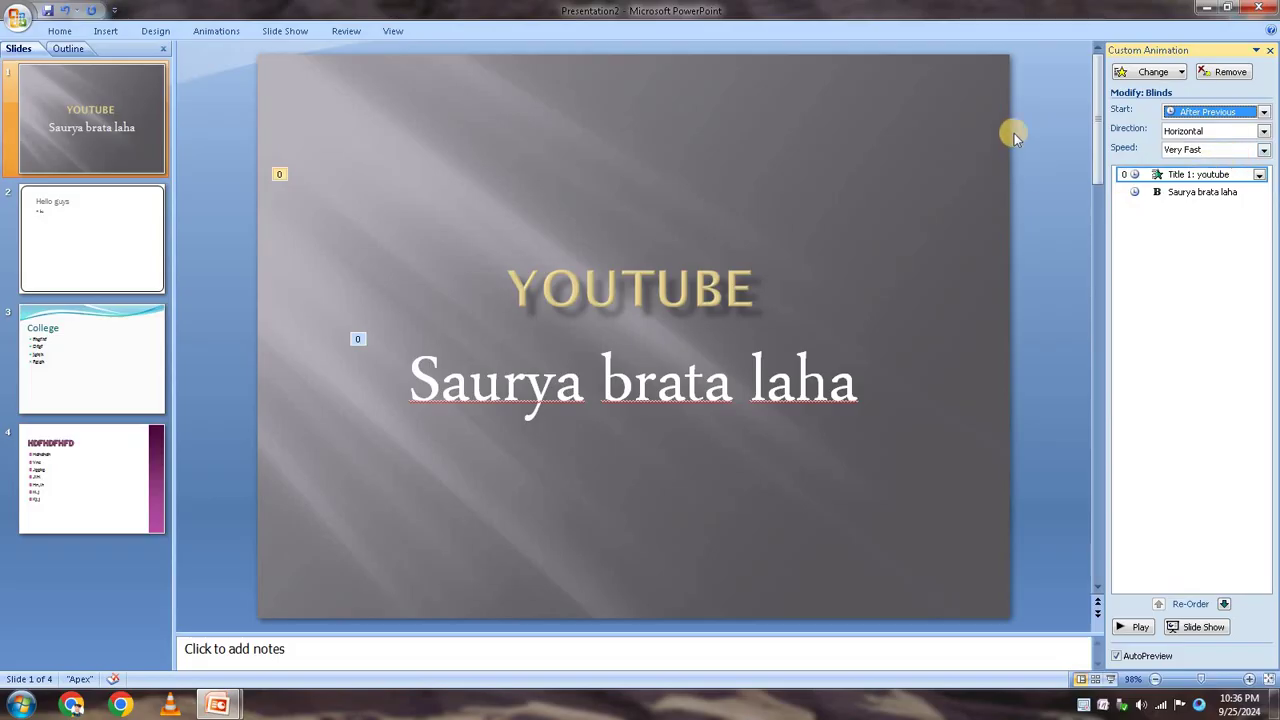
{"action": "left_click", "coordinate": [1178, 71]}
Give the Hello guys title on slide 2 a Box entrance
{"action": "left_click", "coordinate": [40, 225]}
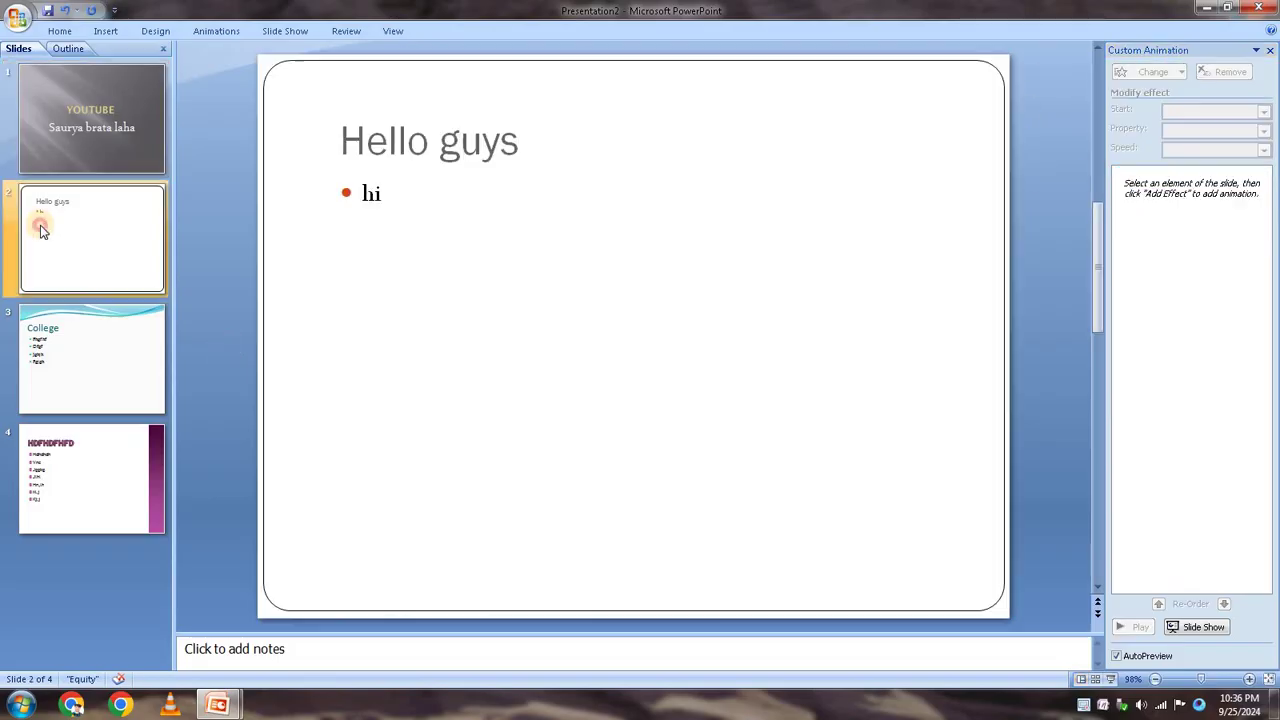
{"action": "left_click", "coordinate": [428, 141]}
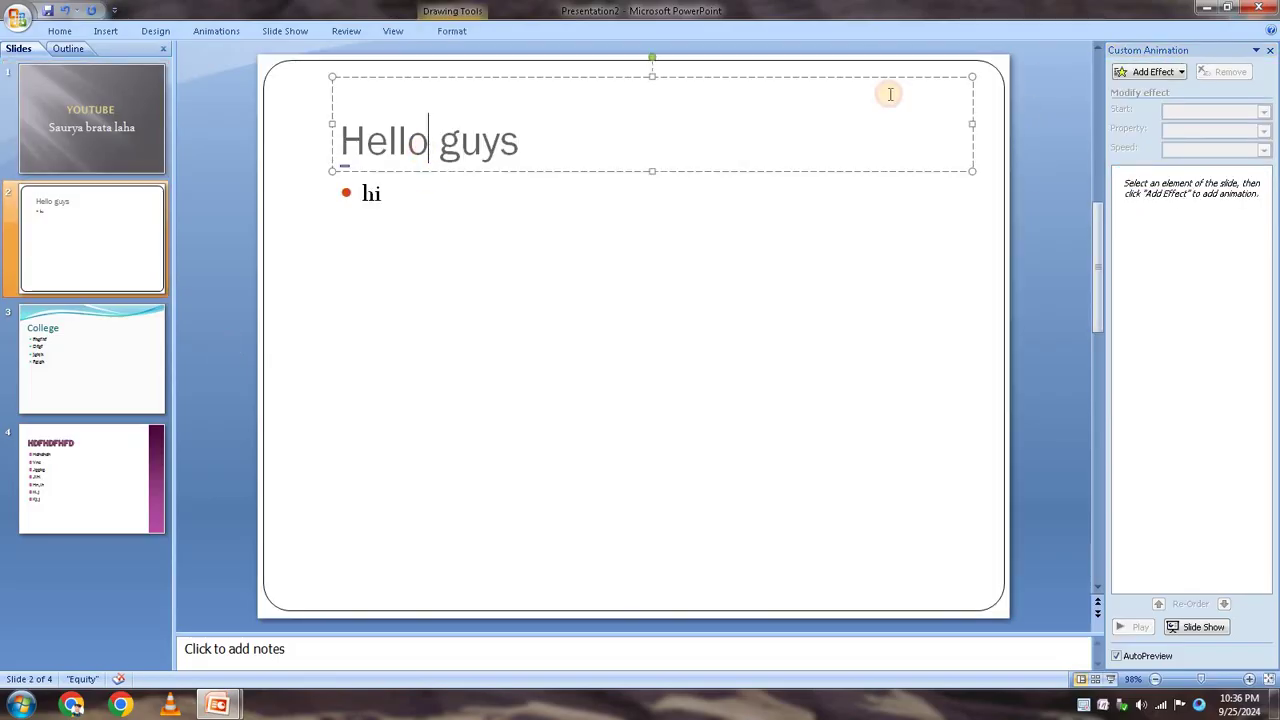
{"action": "left_click", "coordinate": [1181, 78]}
{"action": "mouse_move", "coordinate": [1132, 109]}
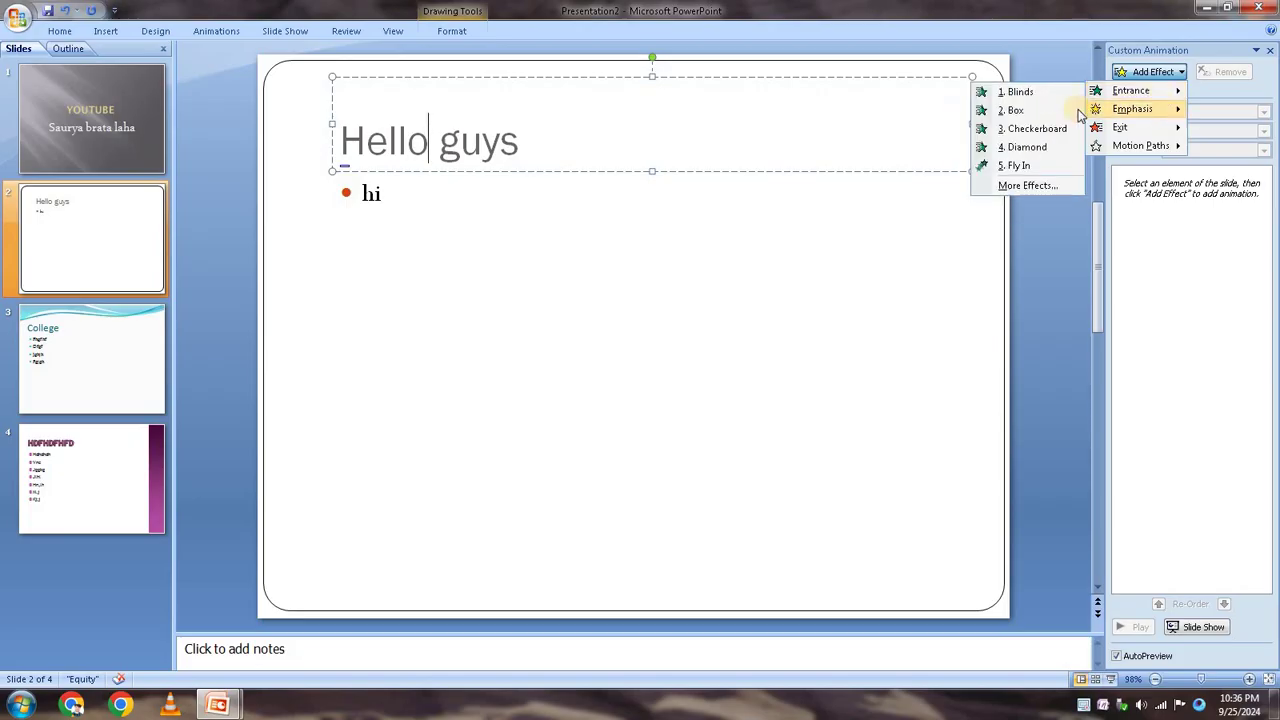
{"action": "left_click", "coordinate": [1015, 110]}
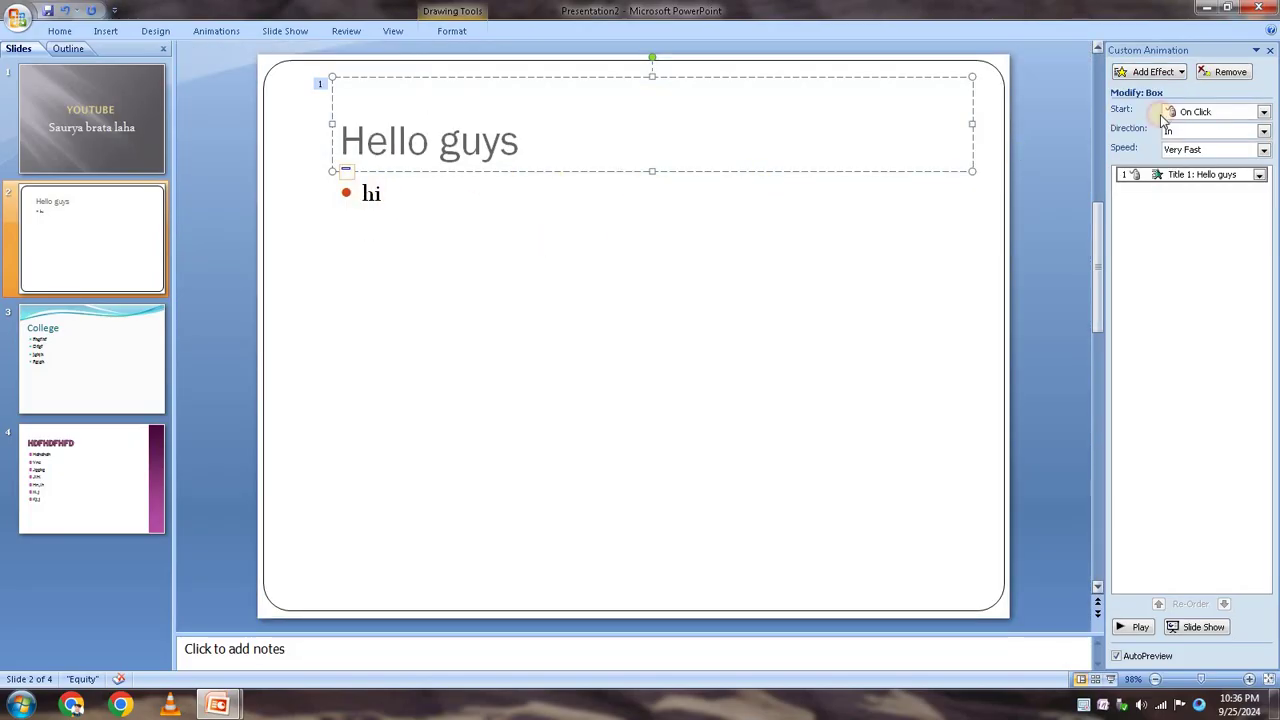
Set the Box animation to start After Previous at Medium speed
{"action": "key", "text": "Tab"}
{"action": "left_click", "coordinate": [1235, 177]}
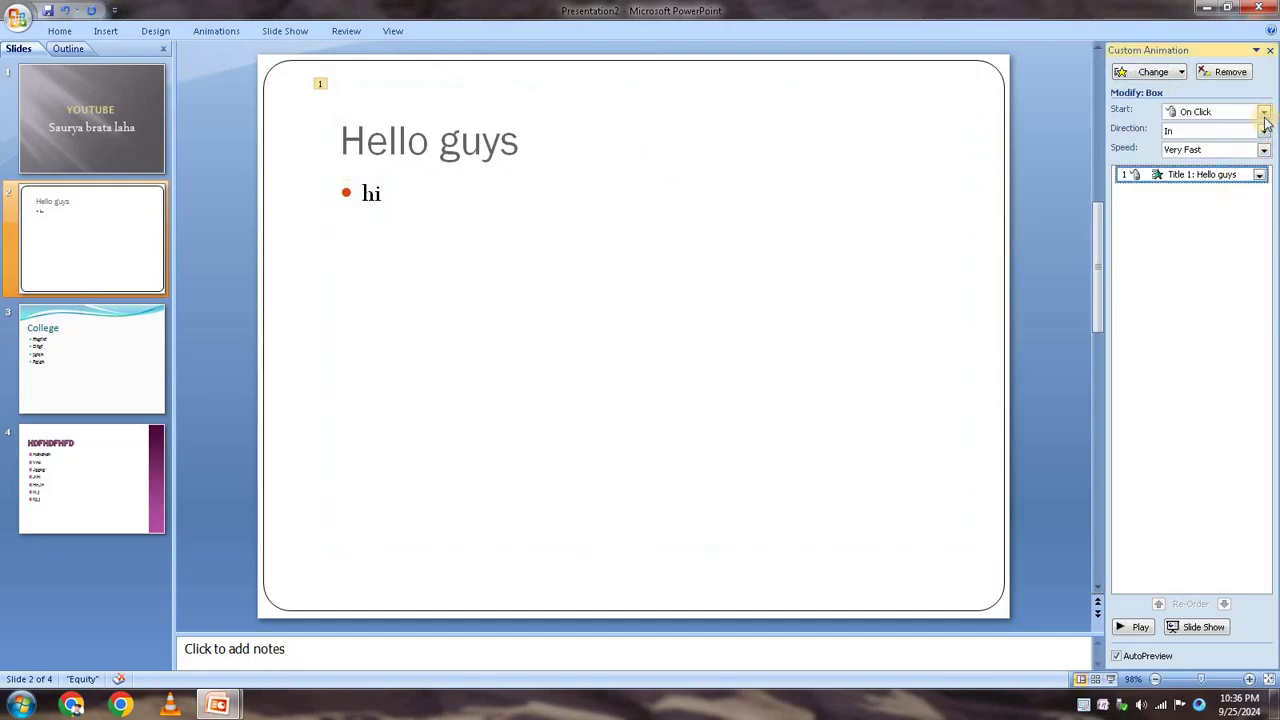
{"action": "left_click", "coordinate": [1264, 114]}
{"action": "left_click", "coordinate": [1245, 158]}
{"action": "left_click", "coordinate": [1264, 150]}
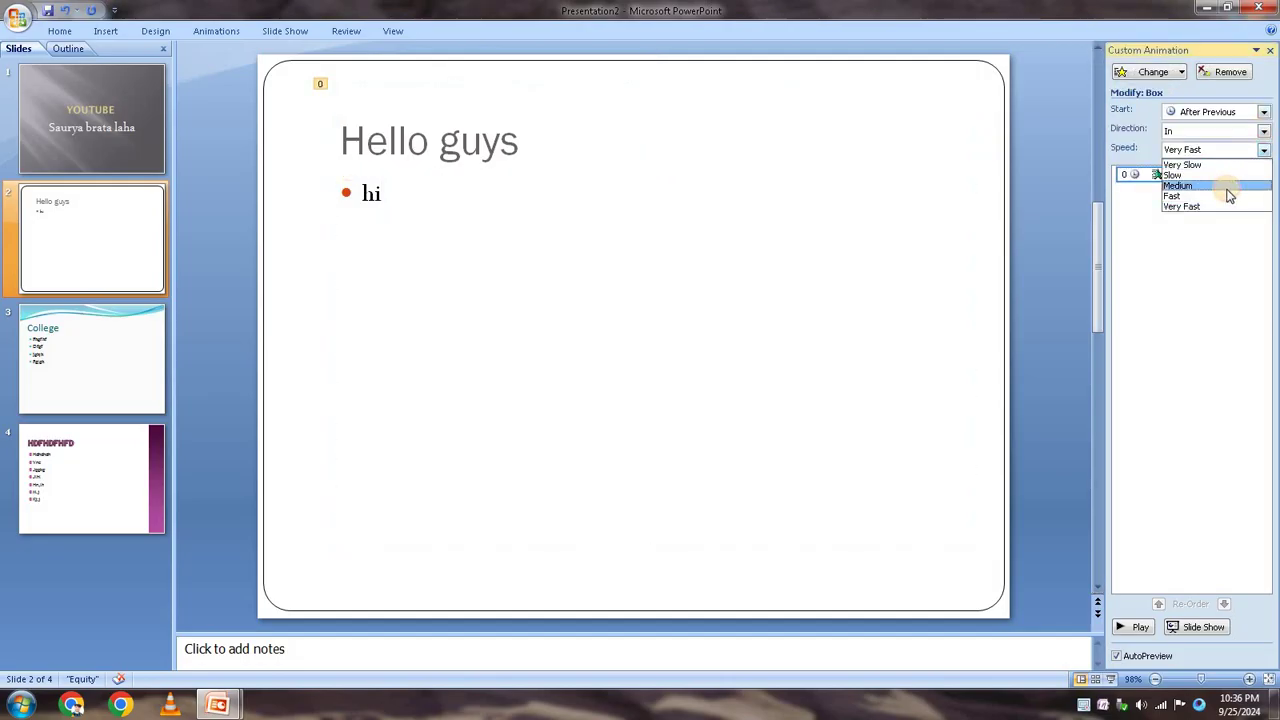
{"action": "left_click", "coordinate": [1226, 187]}
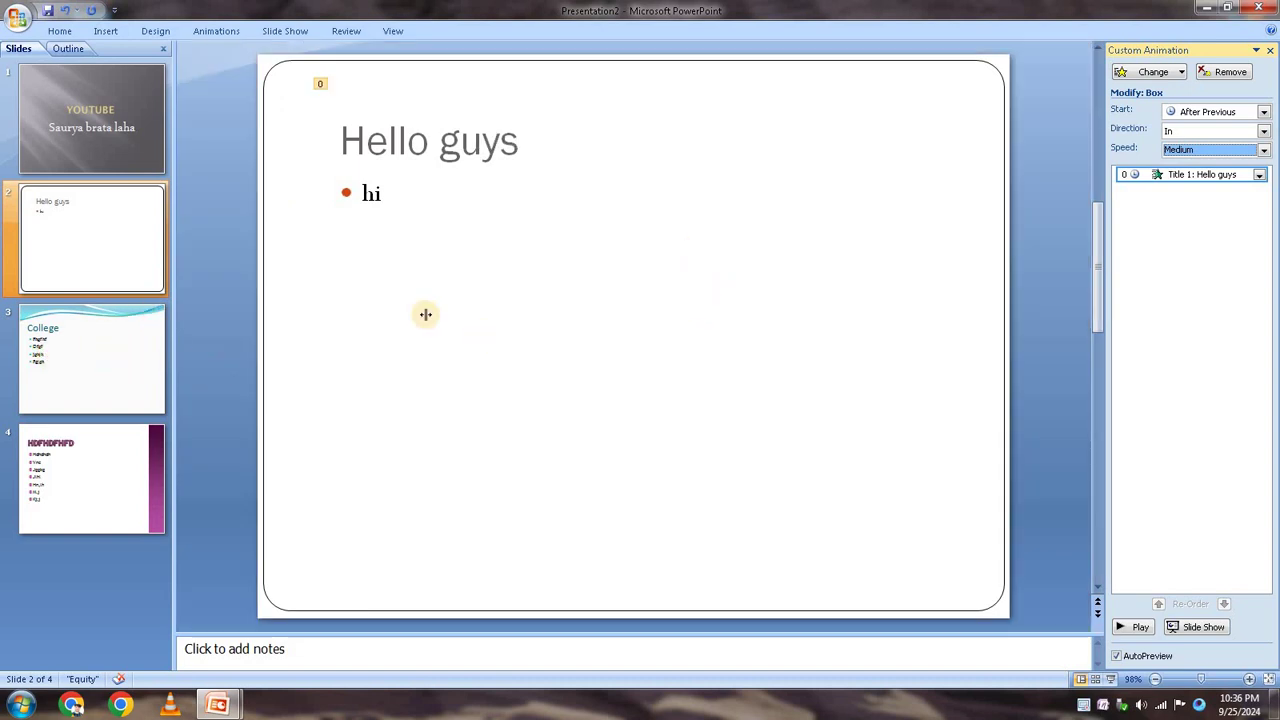
{"action": "left_click", "coordinate": [80, 463]}
Give the HDFHDFHFD title a Checkerboard entrance starting After Previous at Fast speed
{"action": "left_click", "coordinate": [411, 150]}
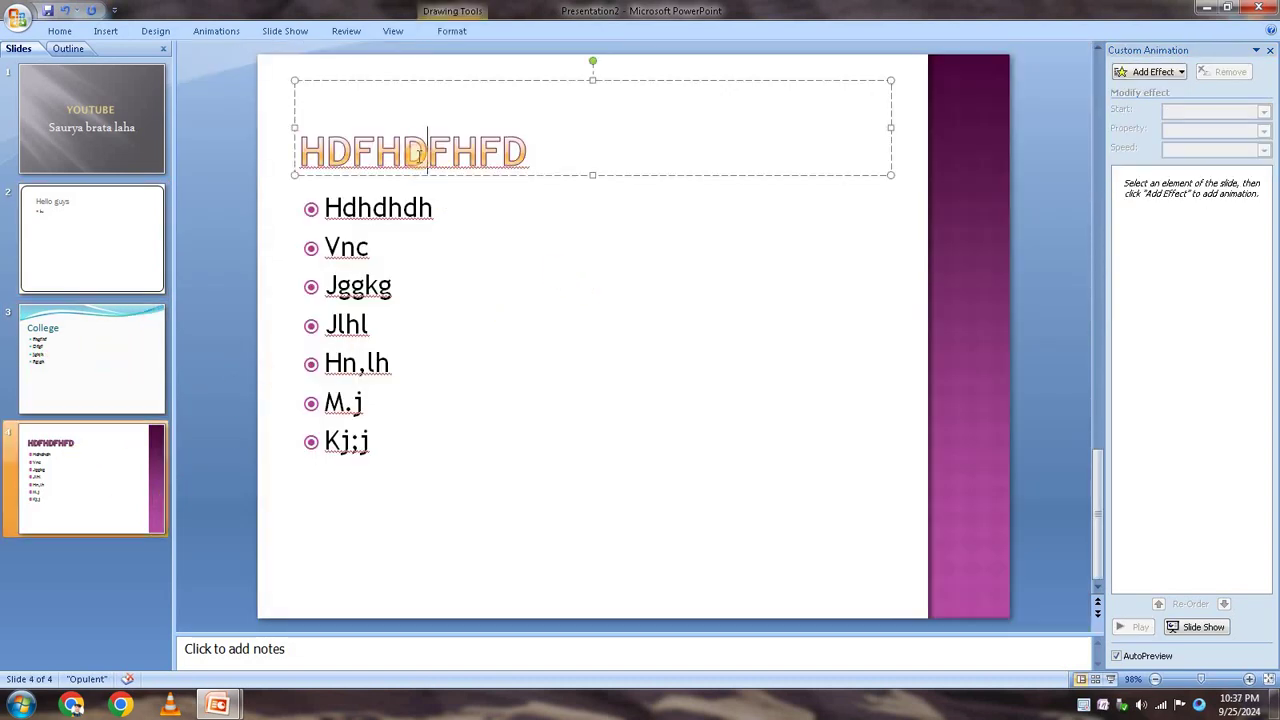
{"action": "left_click", "coordinate": [1178, 74]}
{"action": "mouse_move", "coordinate": [1131, 90]}
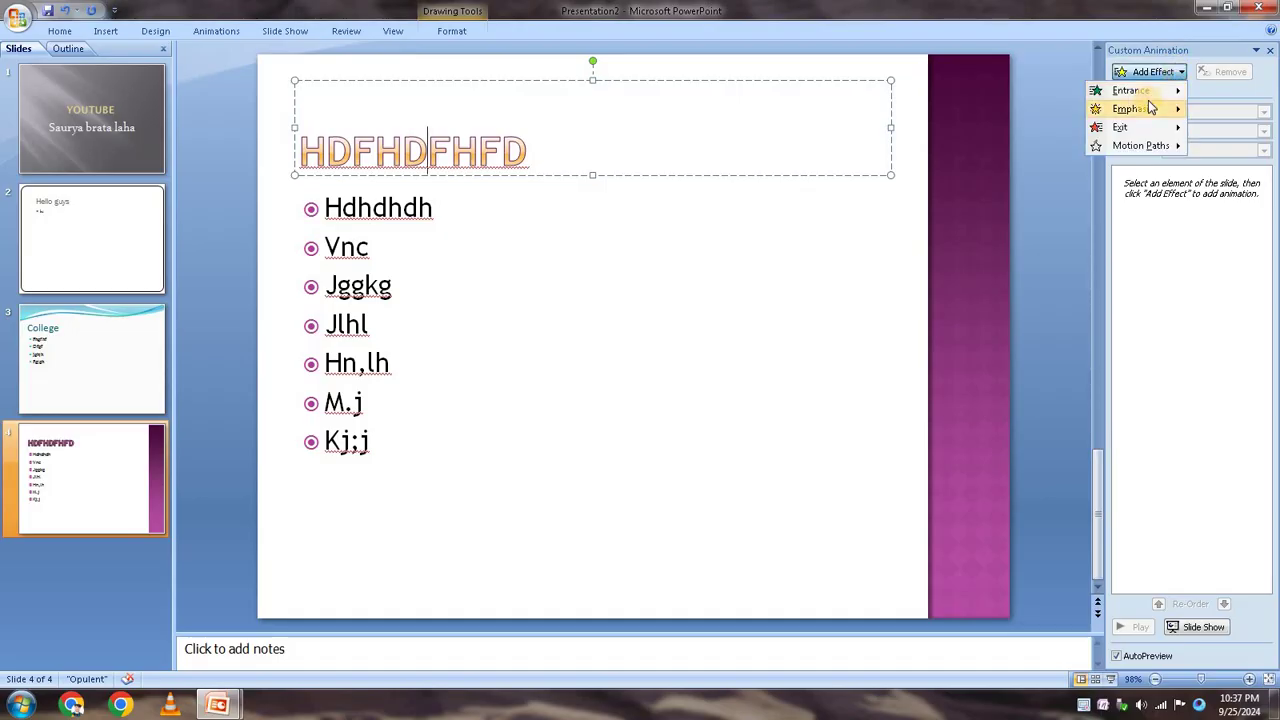
{"action": "left_click", "coordinate": [1037, 128]}
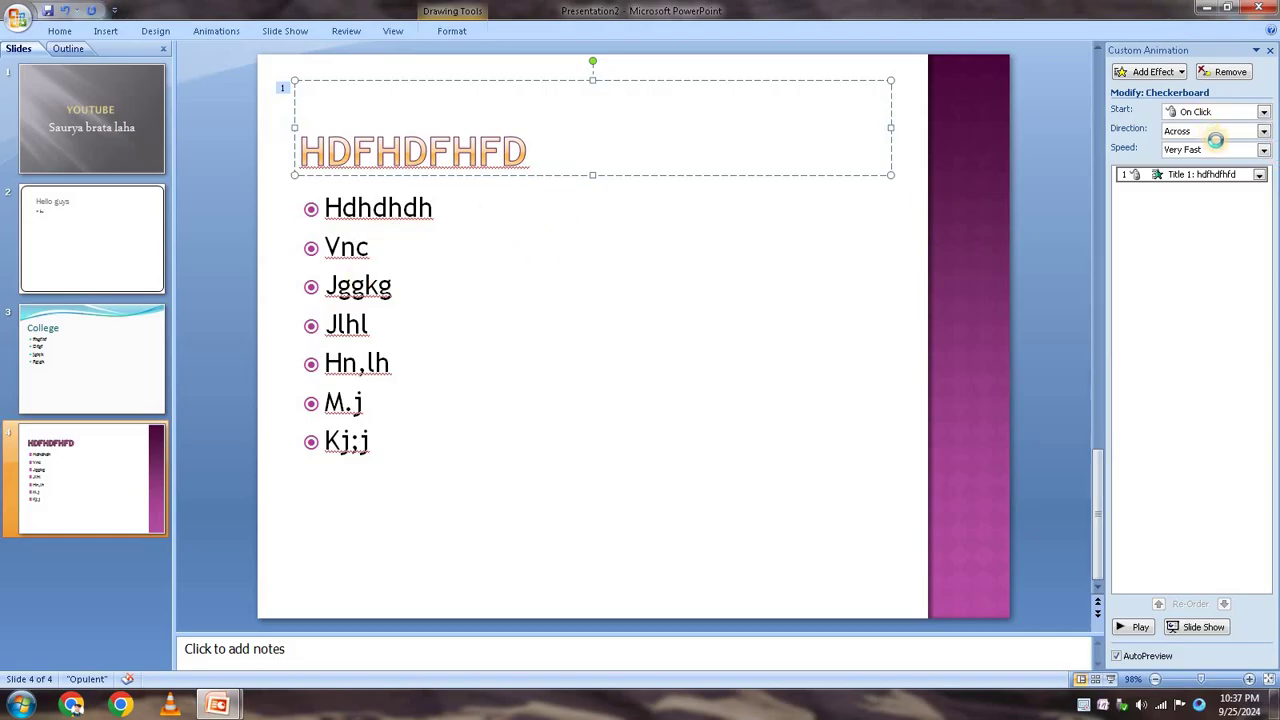
{"action": "left_click", "coordinate": [1261, 176]}
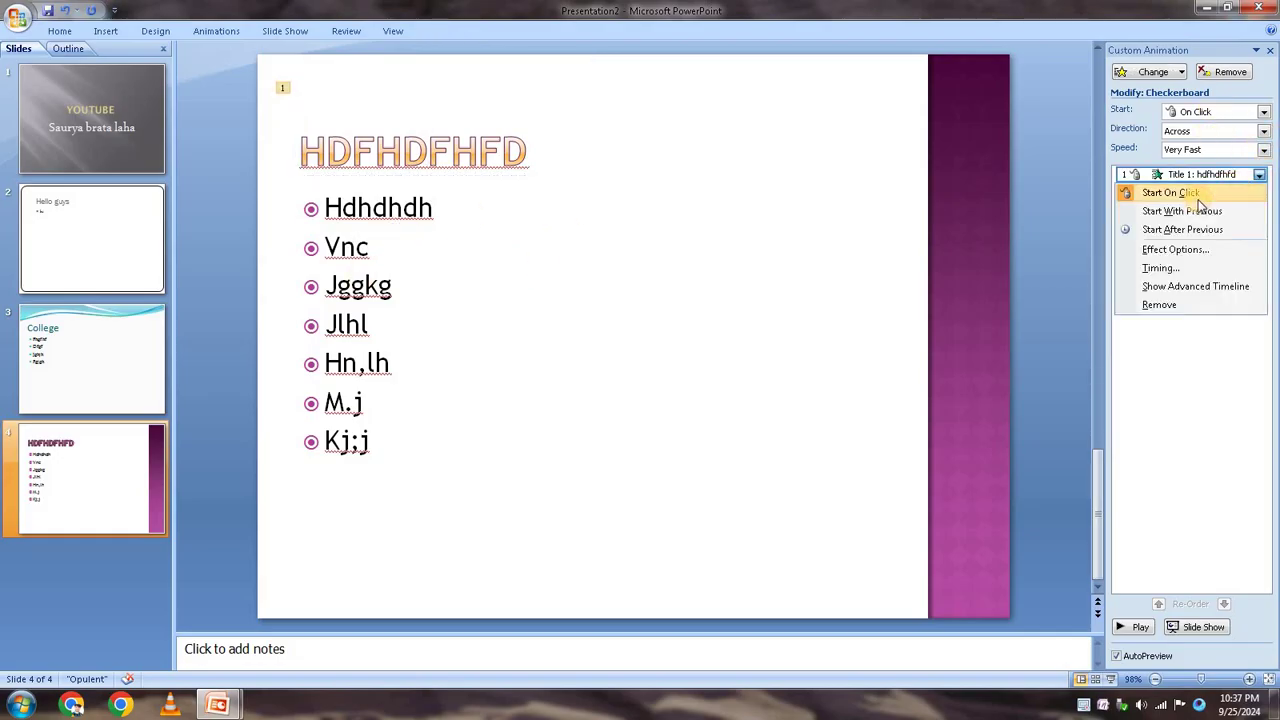
{"action": "left_click", "coordinate": [1203, 229]}
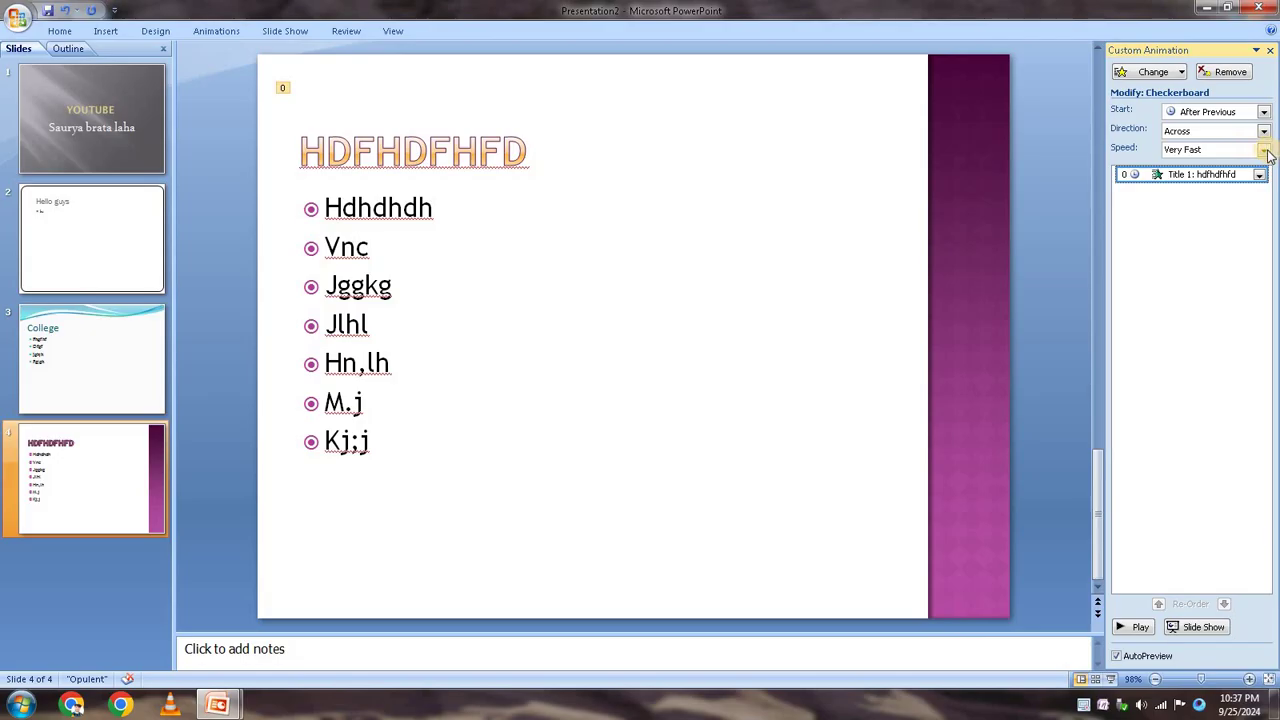
{"action": "left_click", "coordinate": [1264, 150]}
{"action": "left_click", "coordinate": [1222, 198]}
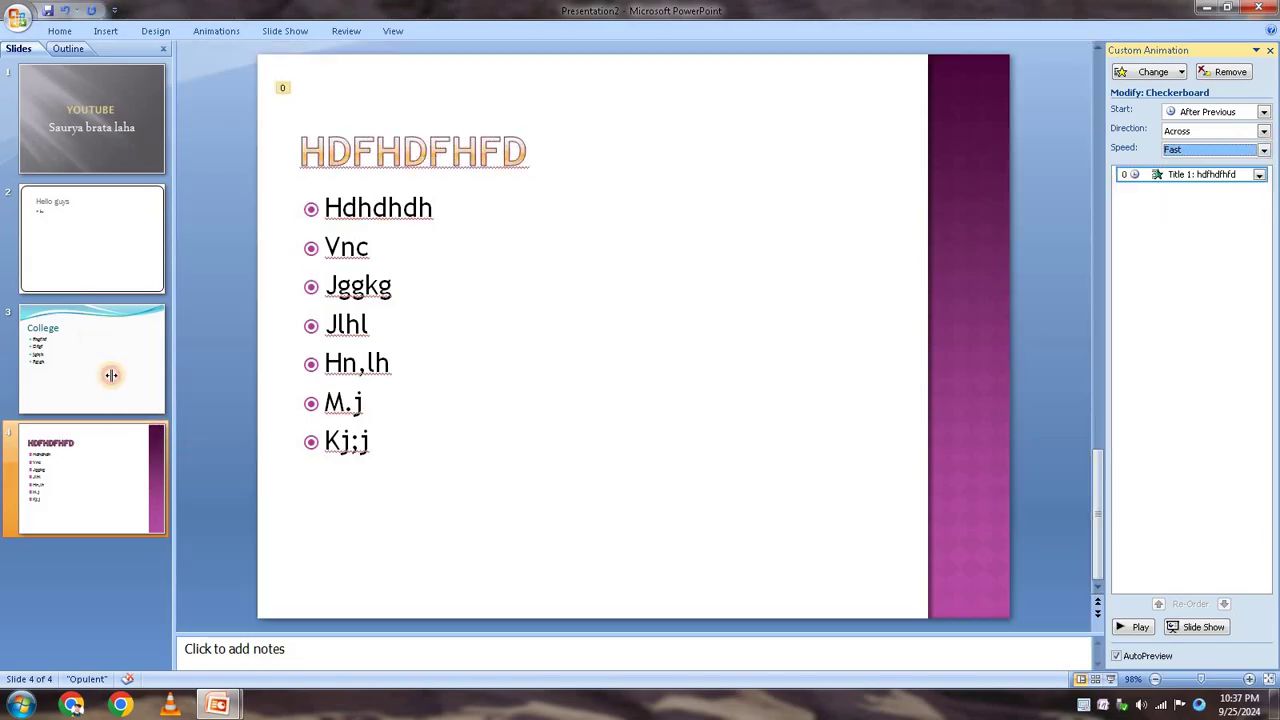
{"action": "left_click", "coordinate": [155, 388]}
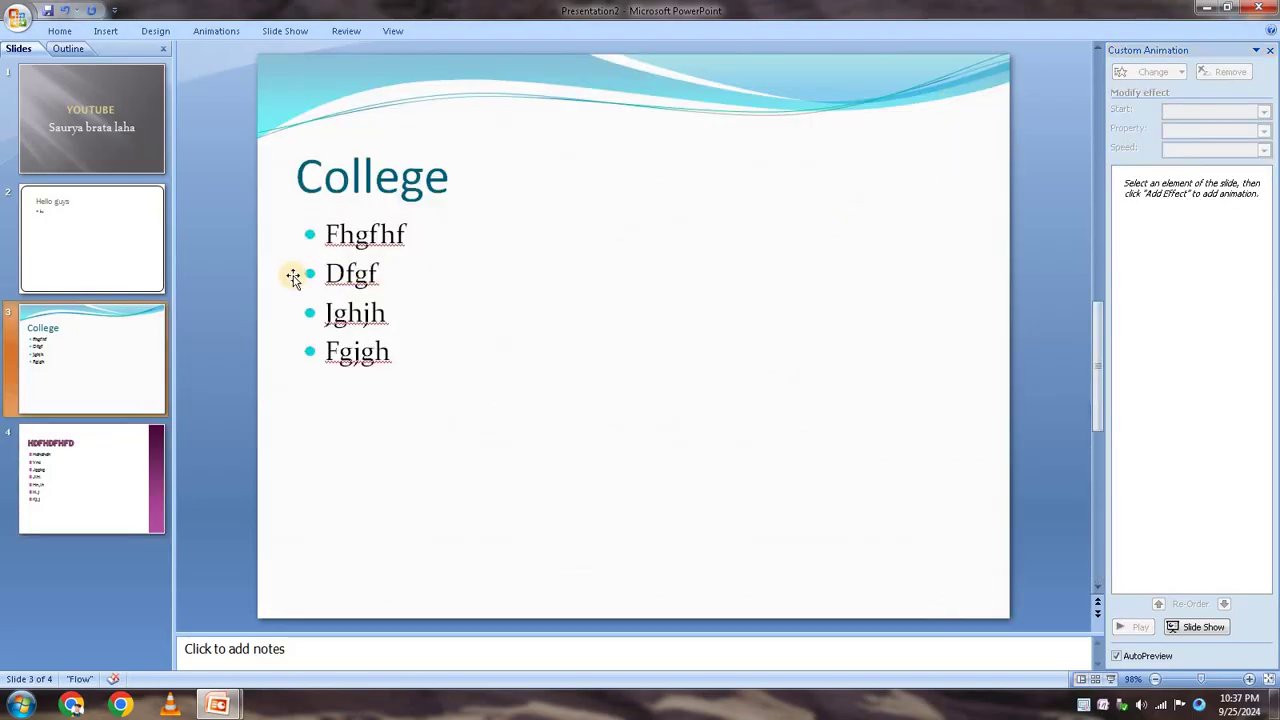
Give the College title a Checkerboard entrance and make its bullets Fly In from bottom
{"action": "left_click", "coordinate": [362, 177]}
{"action": "left_click", "coordinate": [1180, 72]}
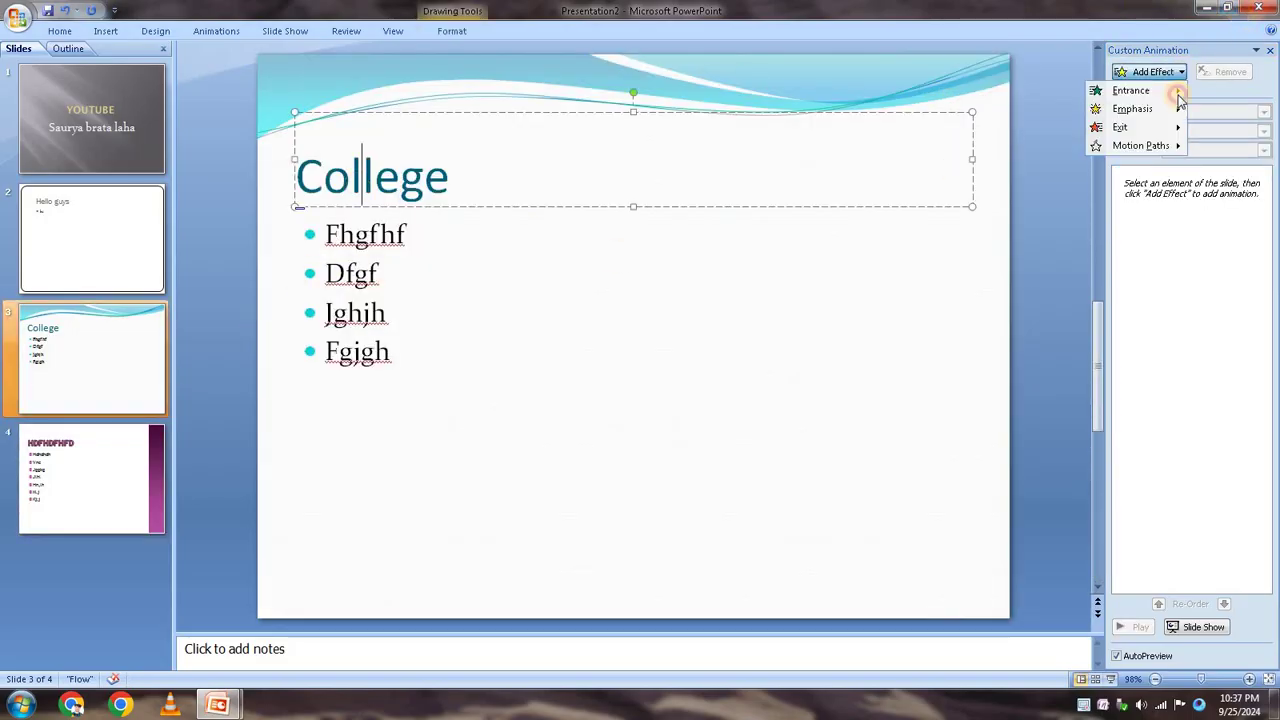
{"action": "left_click", "coordinate": [1178, 92]}
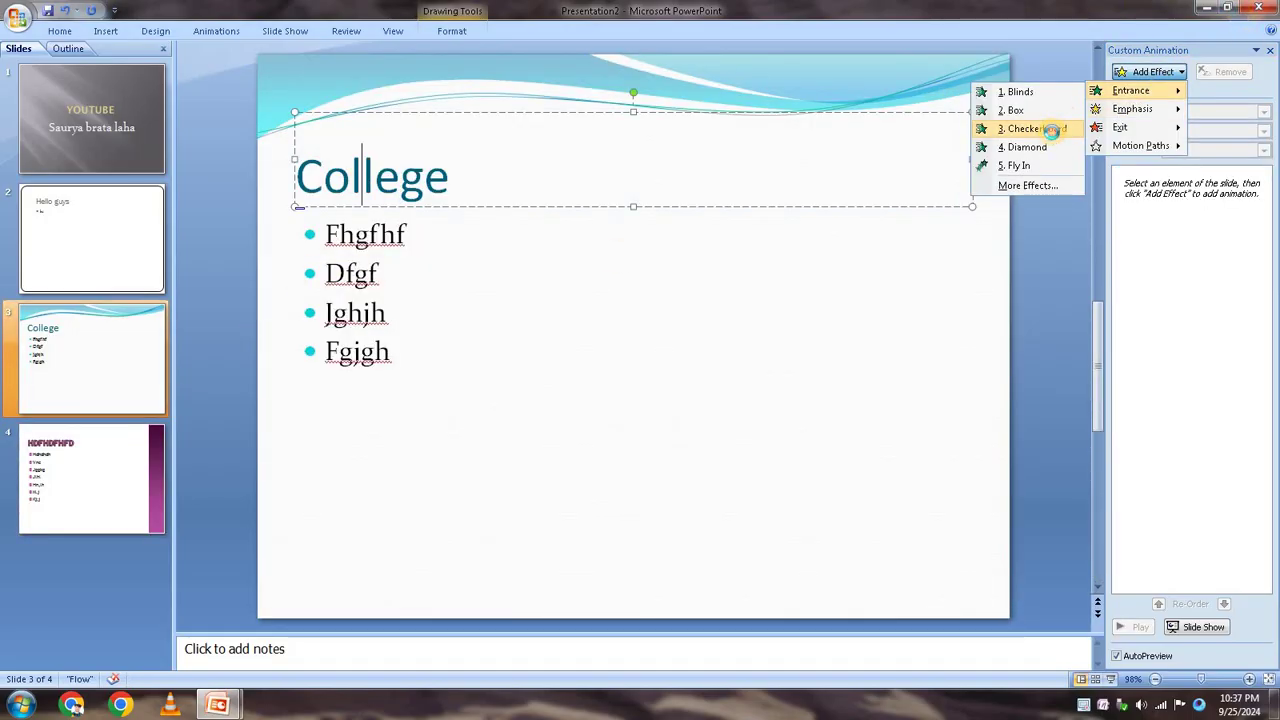
{"action": "left_click", "coordinate": [1052, 130]}
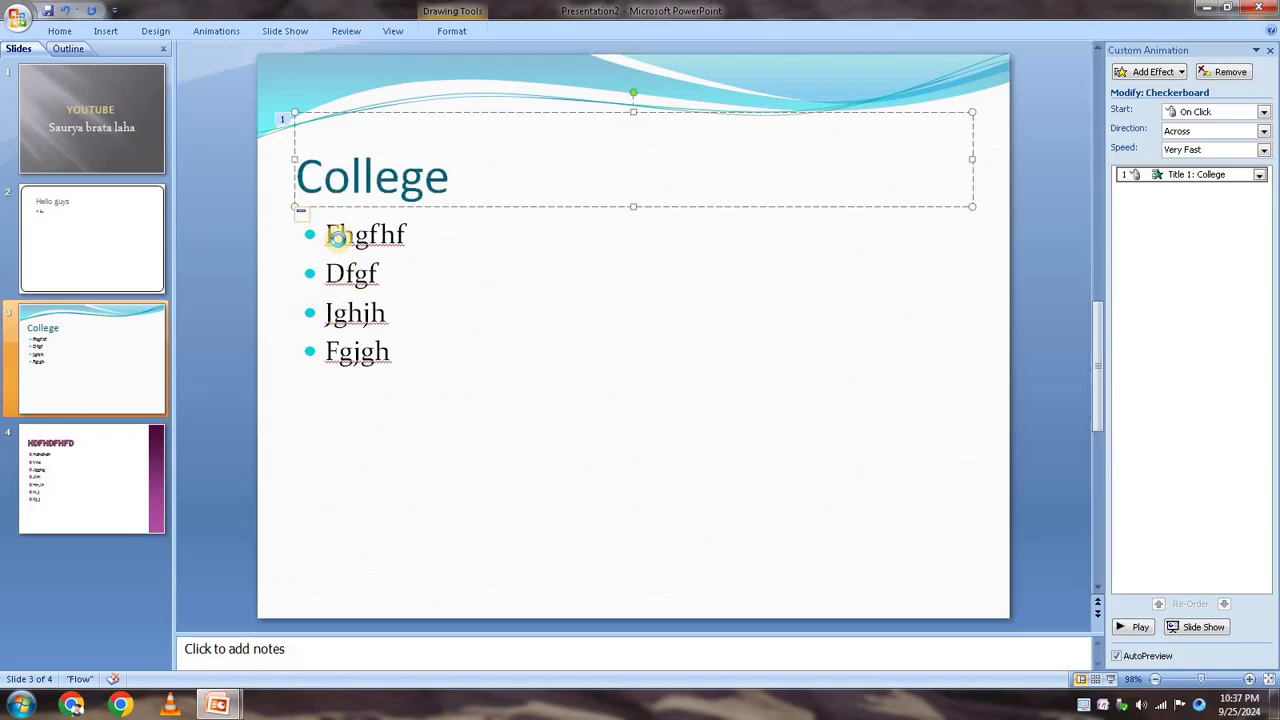
{"action": "left_click", "coordinate": [408, 252]}
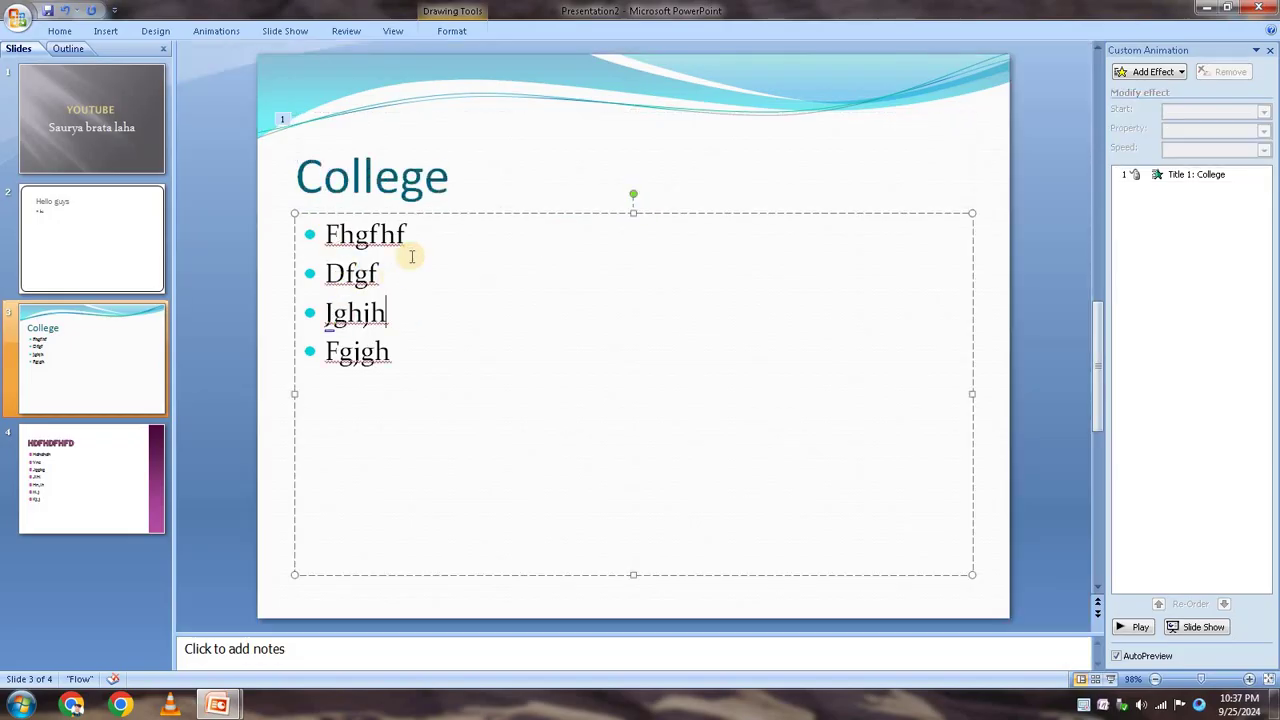
{"action": "left_click", "coordinate": [1184, 76]}
{"action": "mouse_move", "coordinate": [1131, 90]}
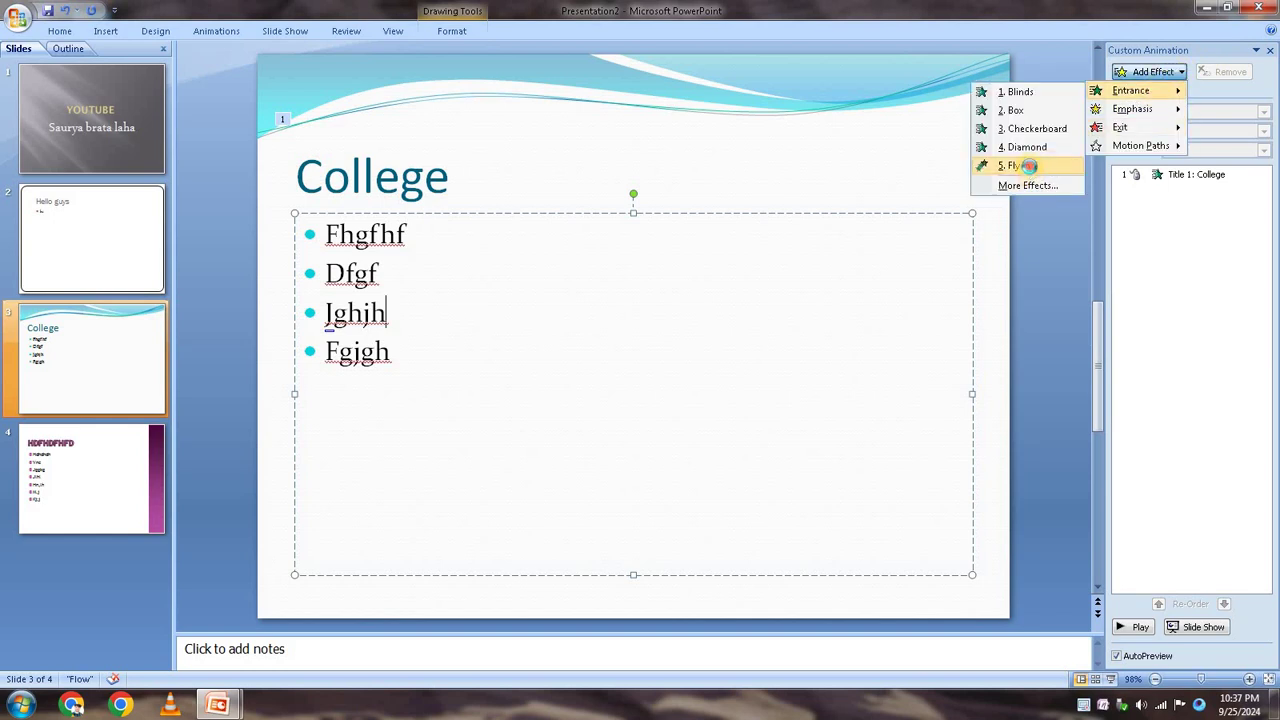
{"action": "left_click", "coordinate": [1028, 166]}
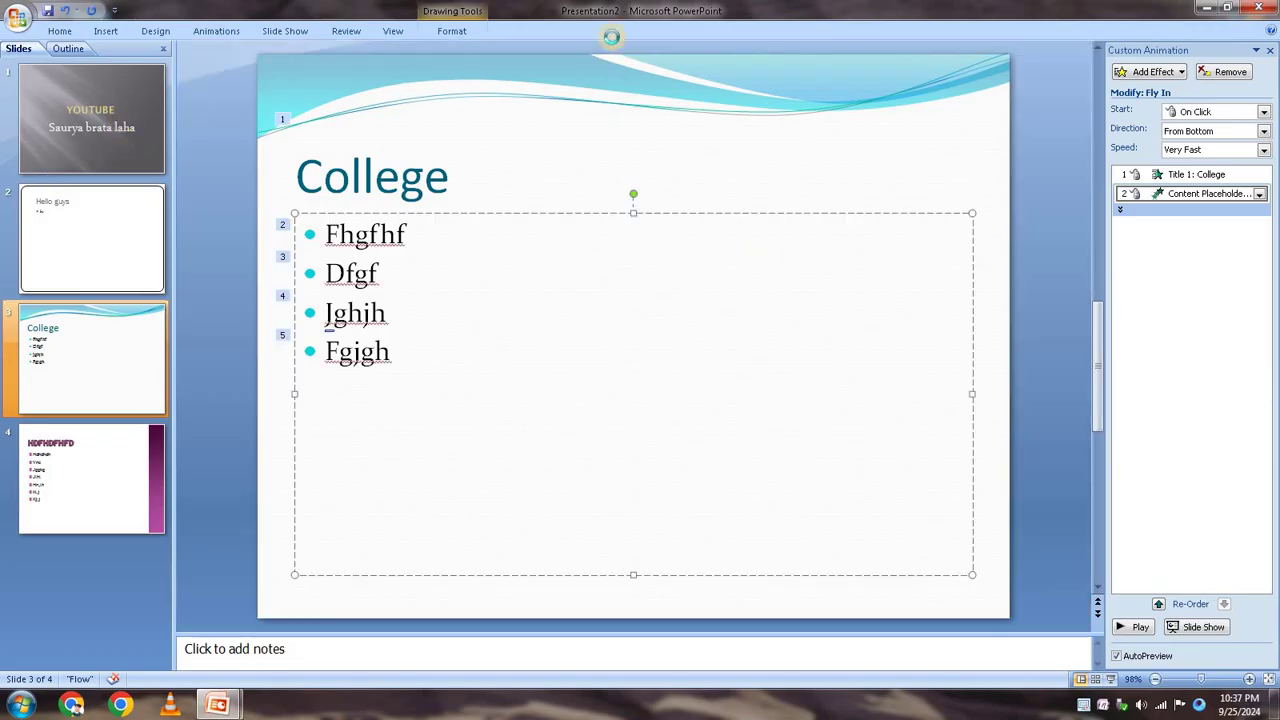
{"action": "left_click", "coordinate": [120, 117]}
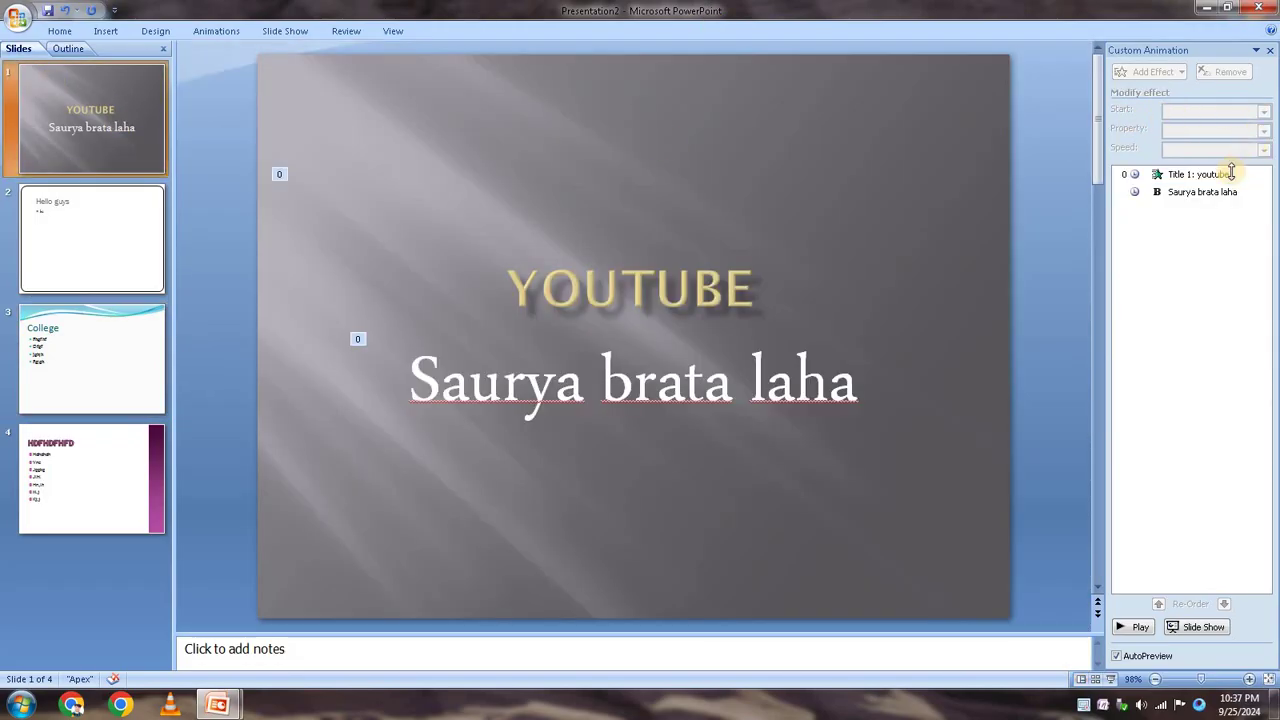
Select the slide 1 title and subtitle animations, then the Hello guys title's Box animation
{"action": "left_click", "coordinate": [1228, 176]}
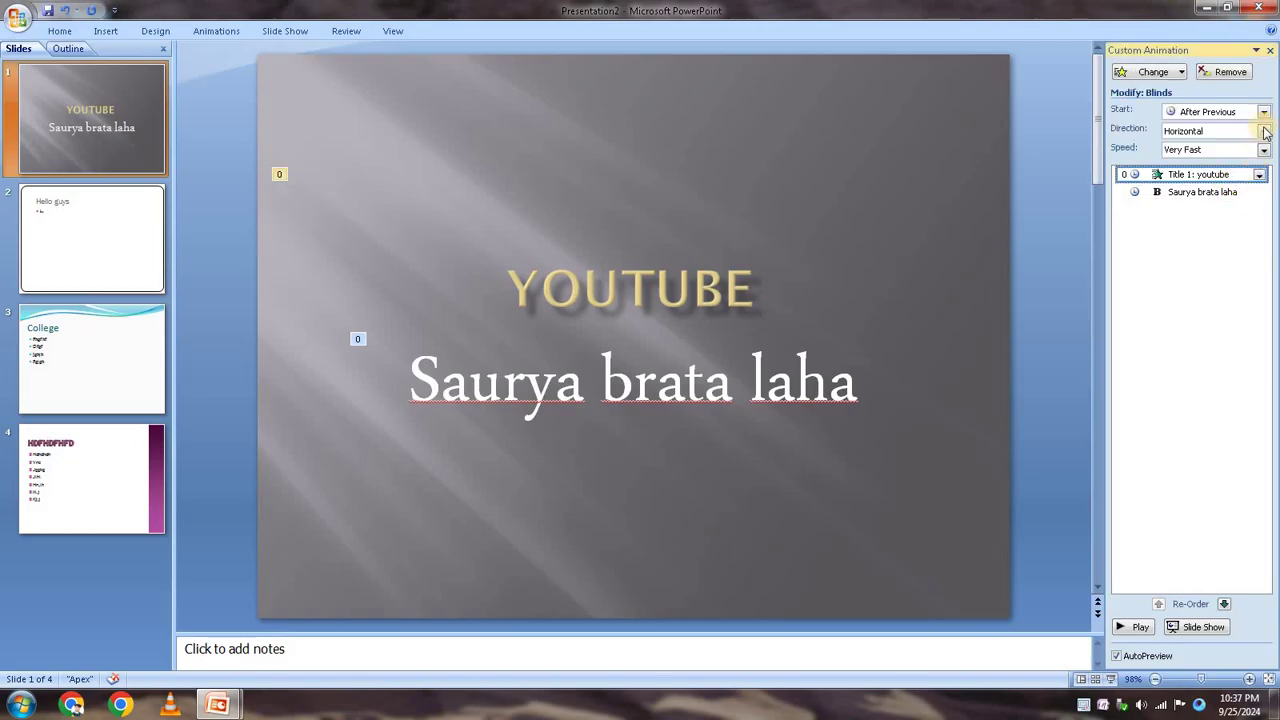
{"action": "left_click", "coordinate": [1233, 196]}
{"action": "left_click", "coordinate": [148, 214]}
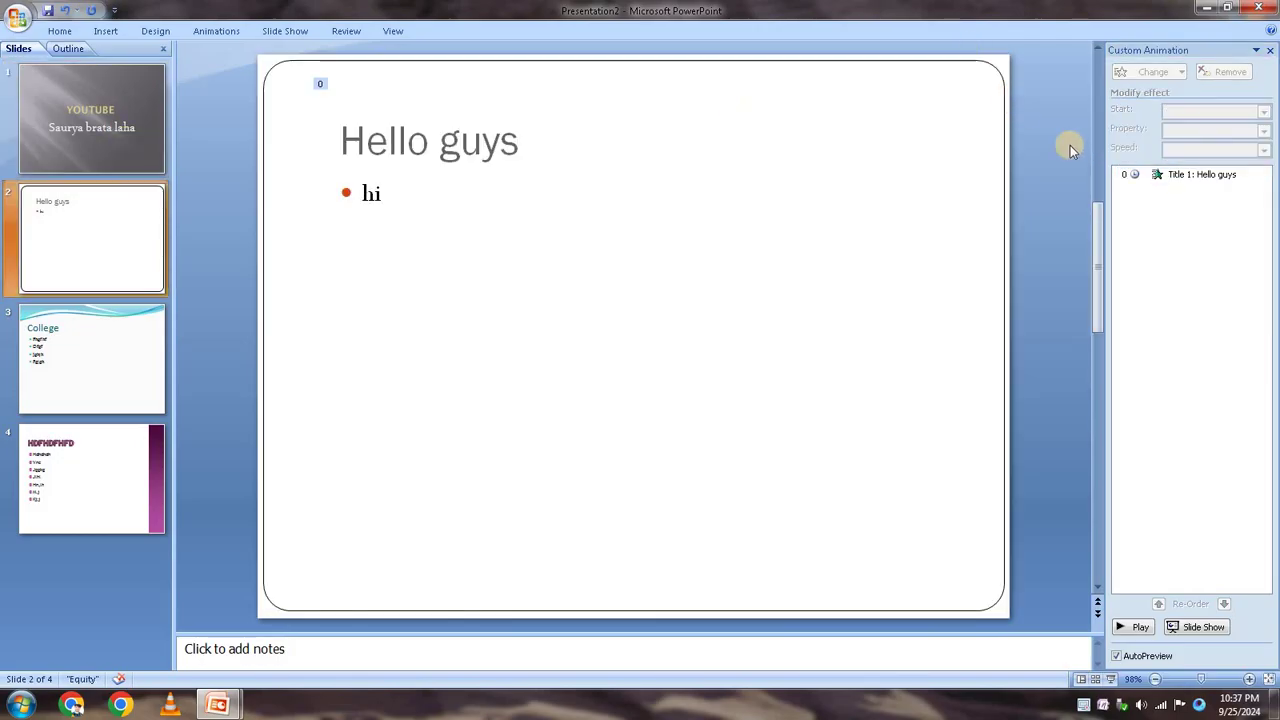
{"action": "left_click", "coordinate": [1229, 174]}
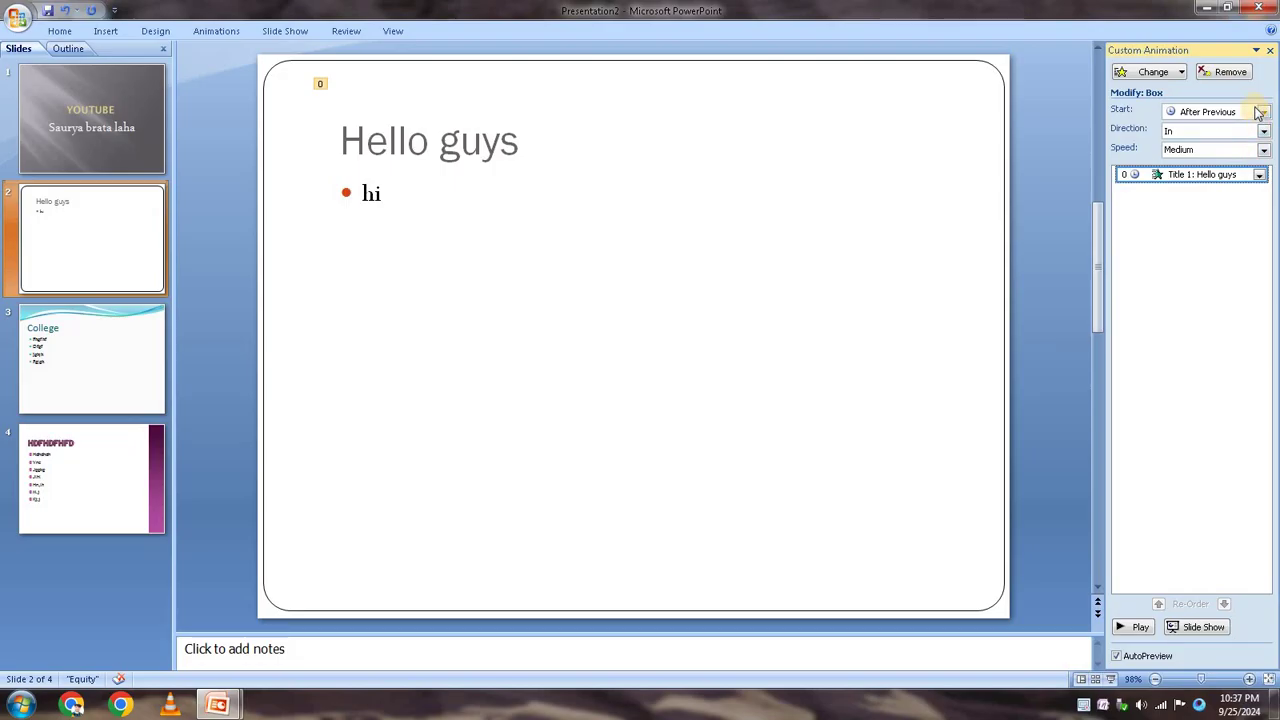
On the College slide, set the Checkerboard title and Fly In bullets to start After Previous
{"action": "left_click", "coordinate": [50, 345]}
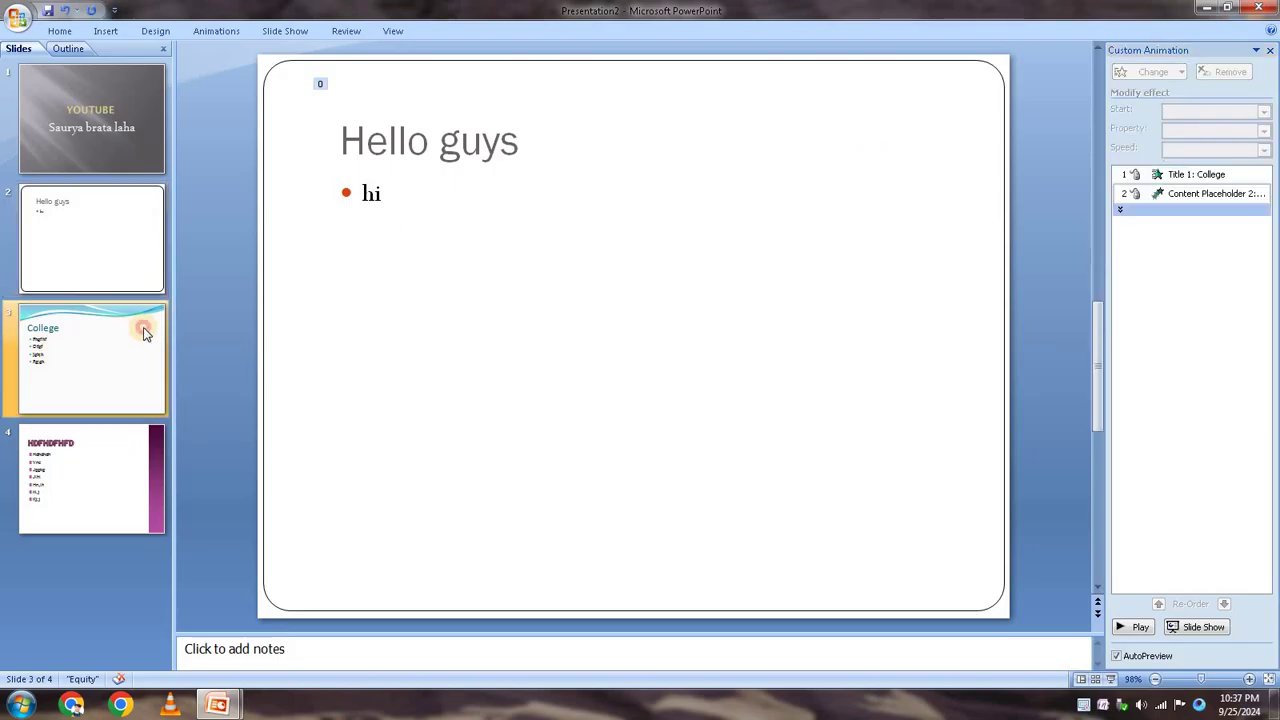
{"action": "left_click", "coordinate": [1240, 176]}
{"action": "left_click", "coordinate": [1265, 112]}
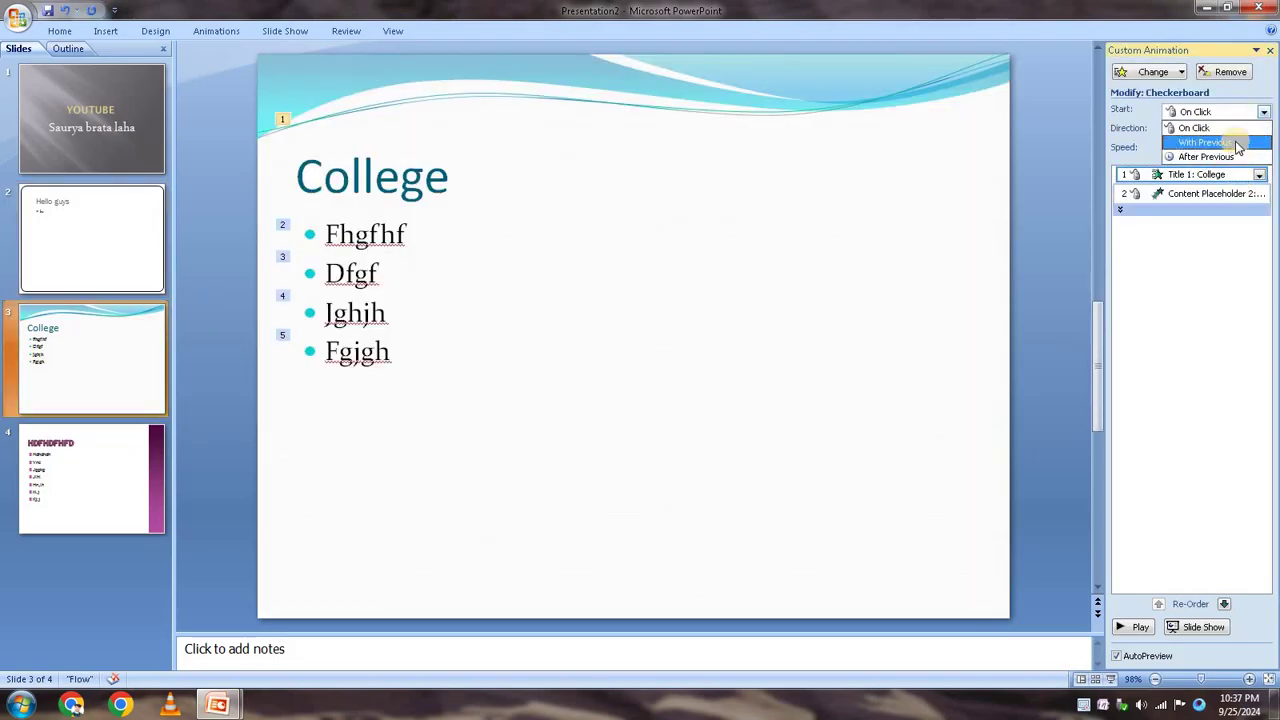
{"action": "left_click", "coordinate": [1238, 156]}
{"action": "left_click", "coordinate": [1210, 193]}
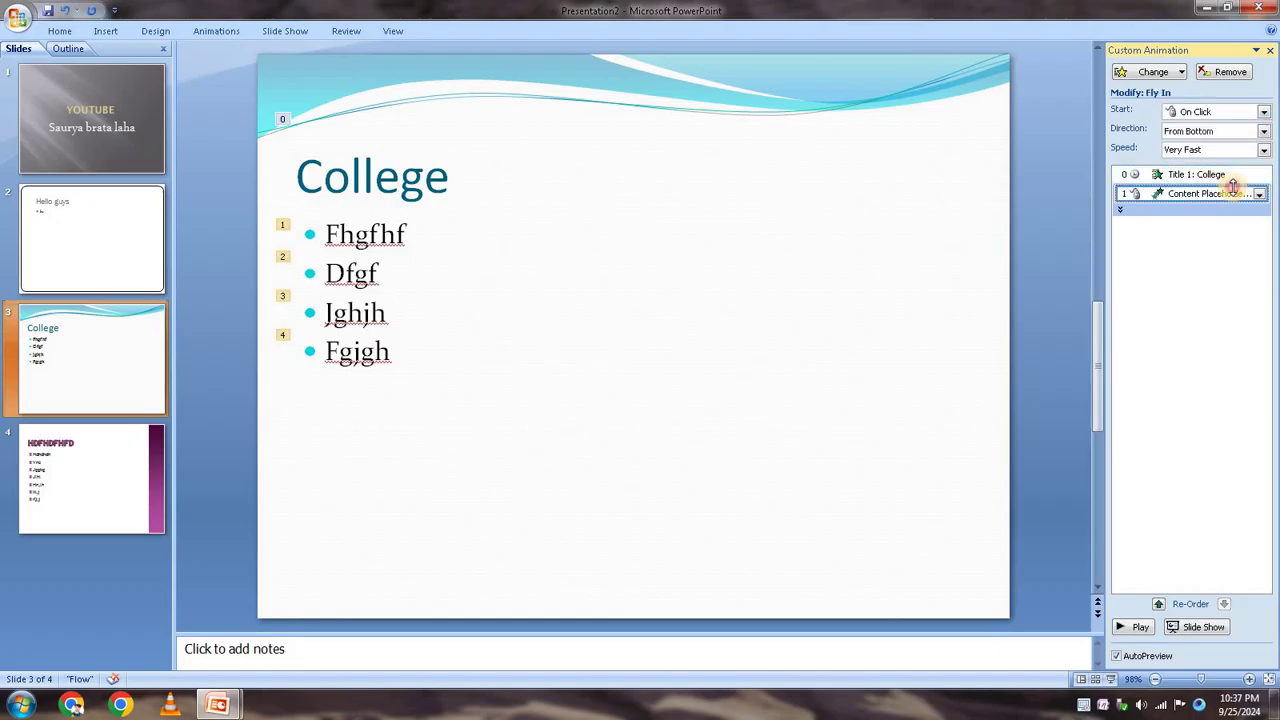
{"action": "left_click", "coordinate": [1265, 112]}
{"action": "left_click", "coordinate": [1220, 156]}
Set the HDFHDFHFD slide's Checkerboard title animation to start After Previous
{"action": "left_click", "coordinate": [85, 494]}
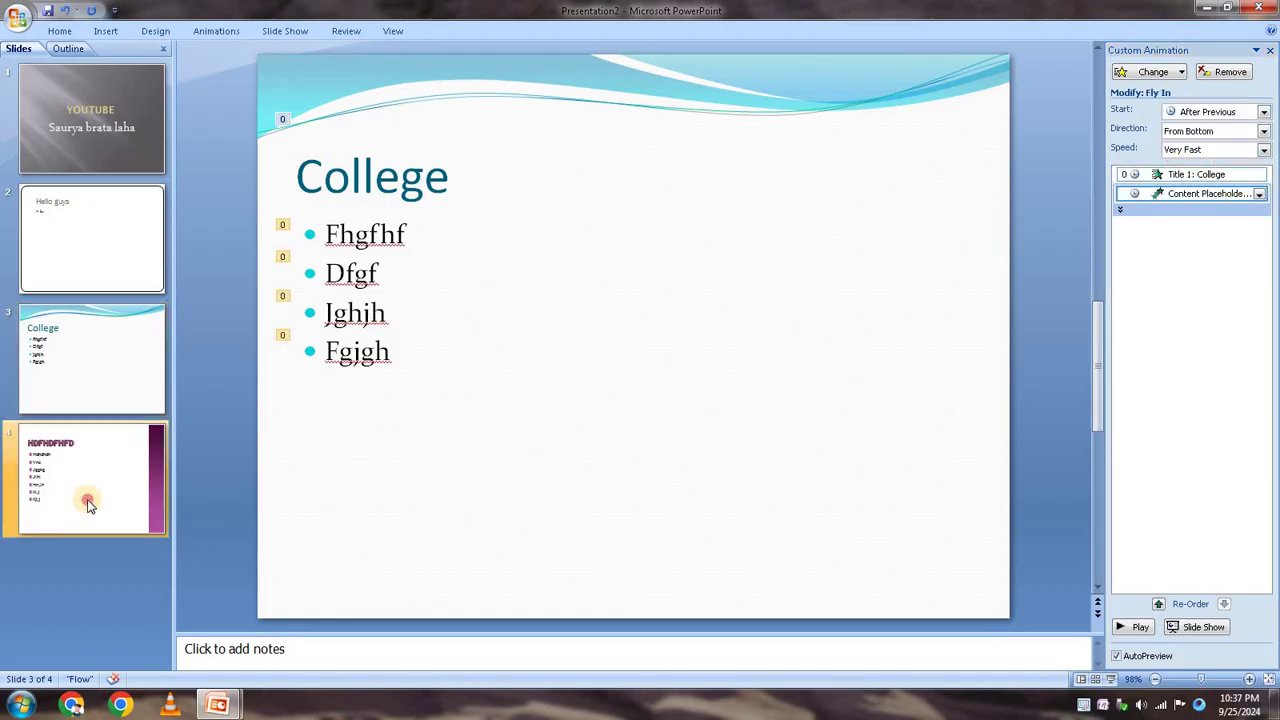
{"action": "left_click", "coordinate": [1220, 174]}
{"action": "left_click", "coordinate": [1265, 112]}
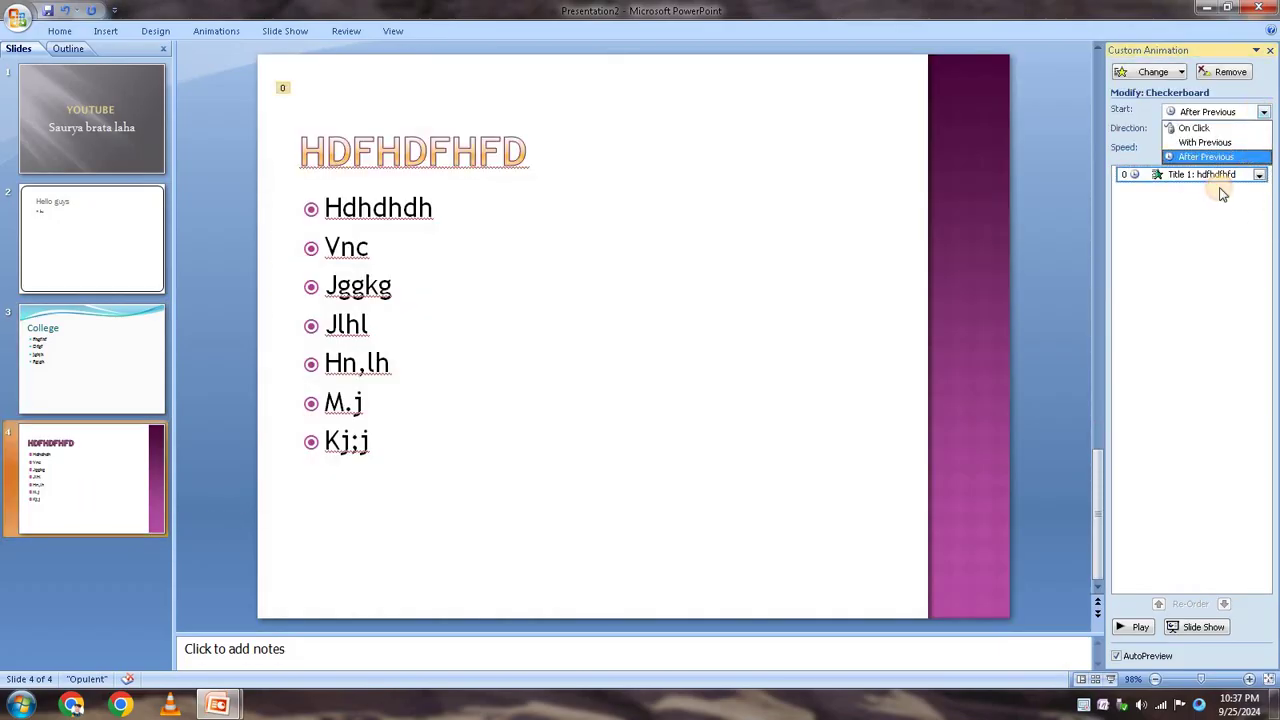
{"action": "left_click", "coordinate": [1213, 157]}
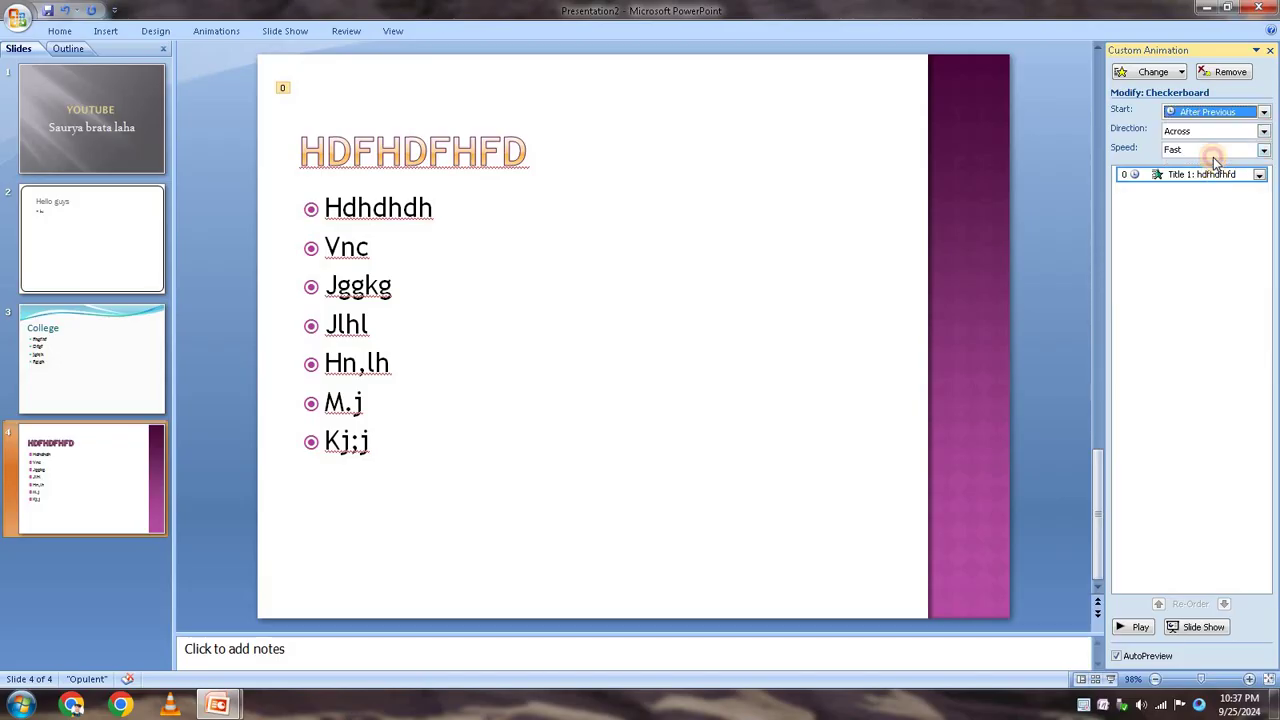
Use Save As to store the presentation in the youtube folder as 'poerpoint now'
{"action": "left_click", "coordinate": [18, 18]}
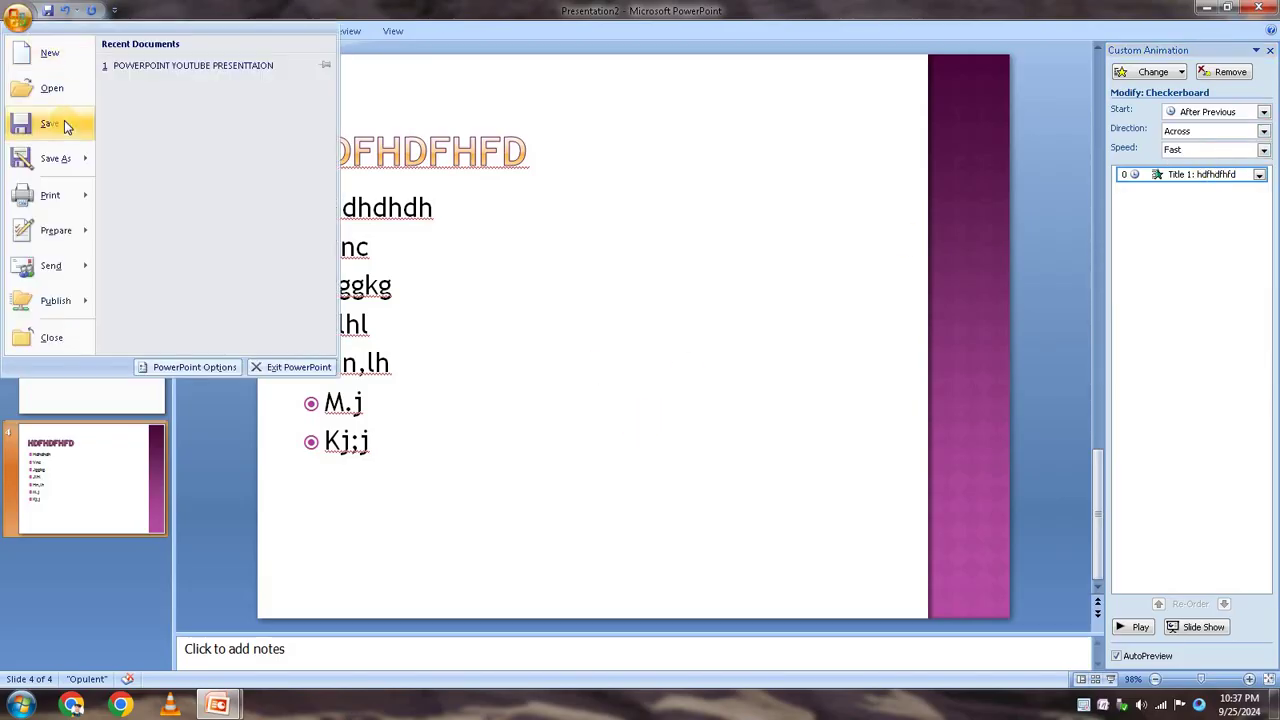
{"action": "left_click", "coordinate": [70, 162]}
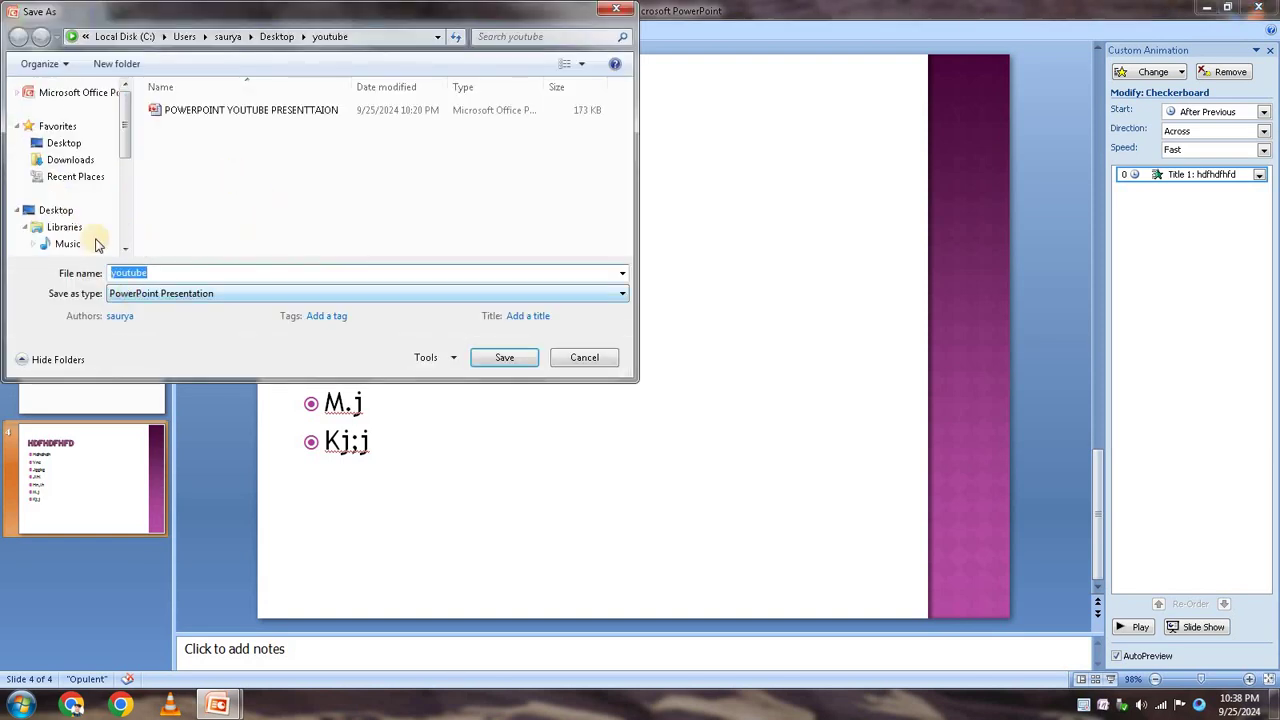
{"action": "scroll", "coordinate": [126, 191], "scroll_direction": "down", "scroll_amount": 5}
{"action": "scroll", "coordinate": [126, 200], "scroll_direction": "down", "scroll_amount": 3}
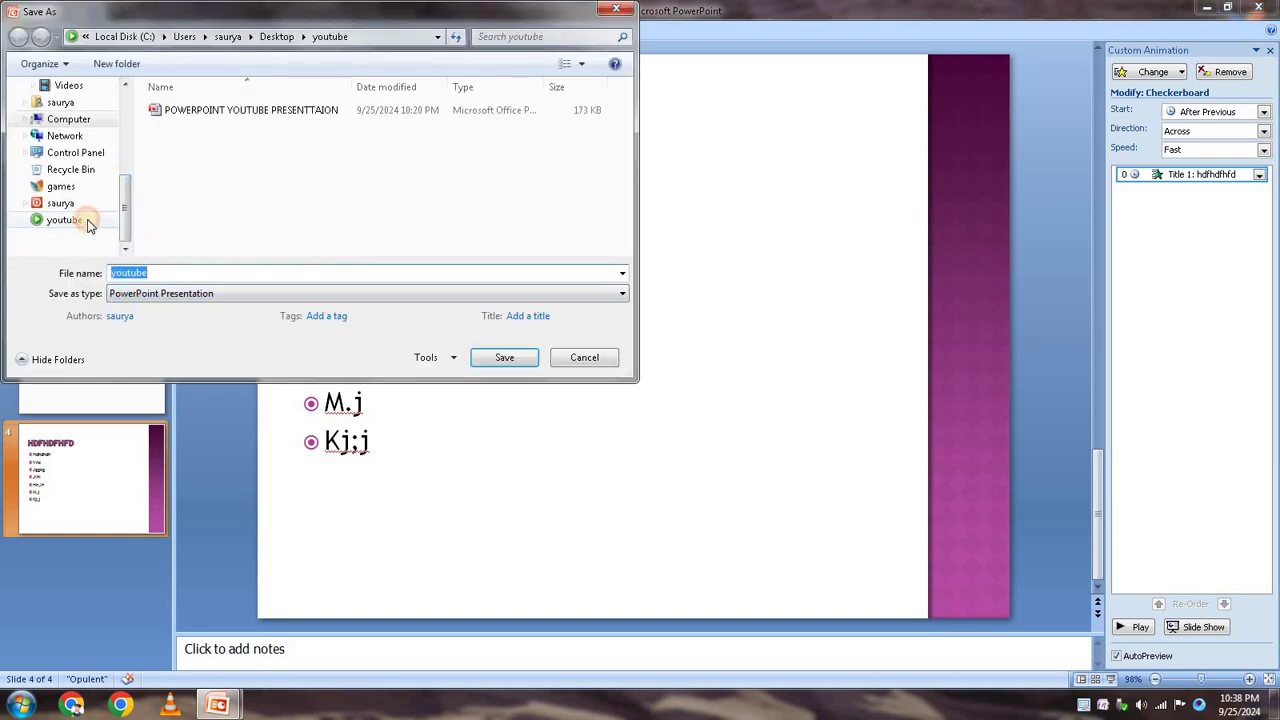
{"action": "left_click", "coordinate": [88, 222]}
{"action": "double_click", "coordinate": [150, 275]}
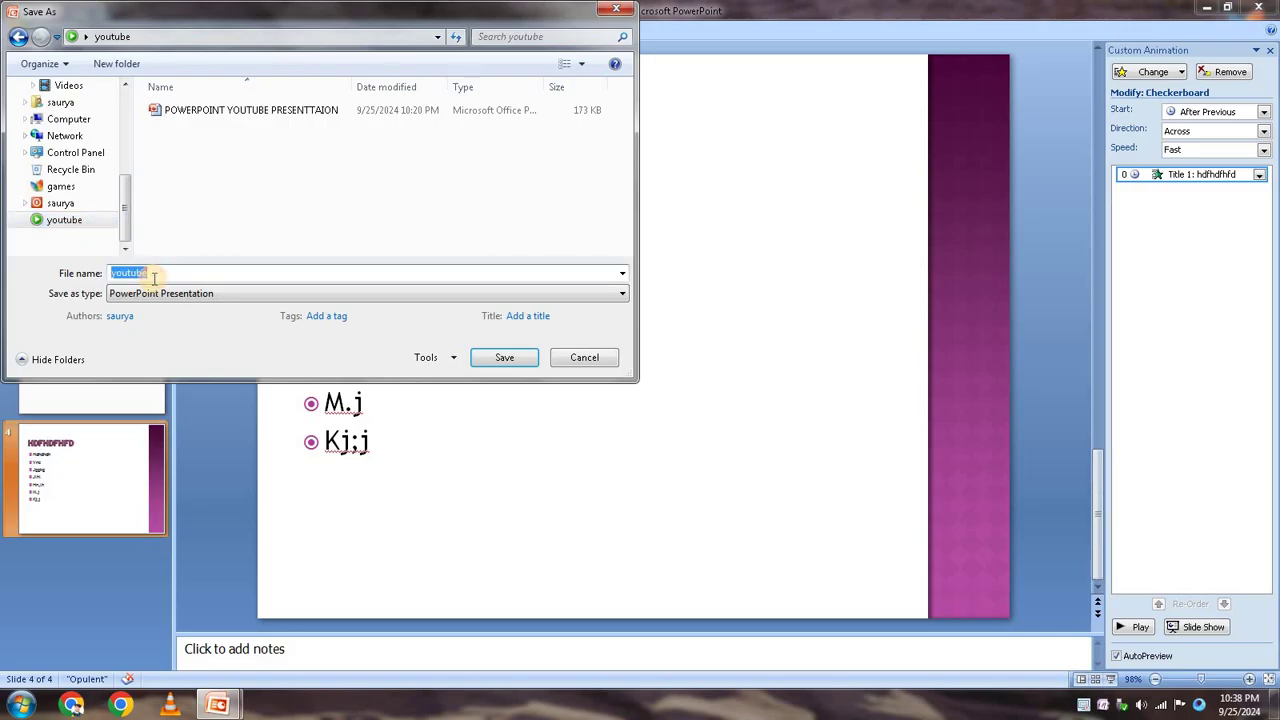
{"action": "type", "text": "poerpoint now"}
{"action": "key", "text": "Return"}
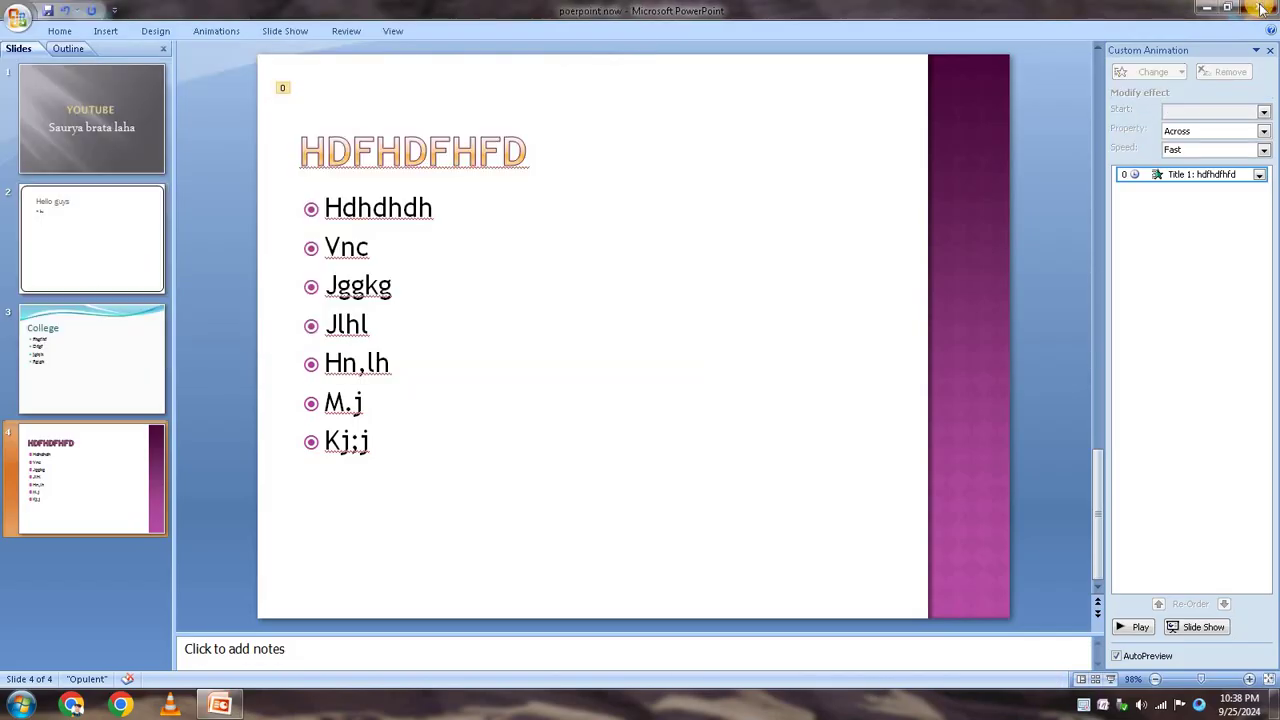
Close both PowerPoint windows, then open the maximized youtube folder and its 'poerpoint now' file
{"action": "left_click", "coordinate": [1262, 8]}
{"action": "left_click", "coordinate": [1262, 8]}
{"action": "right_click", "coordinate": [215, 289]}
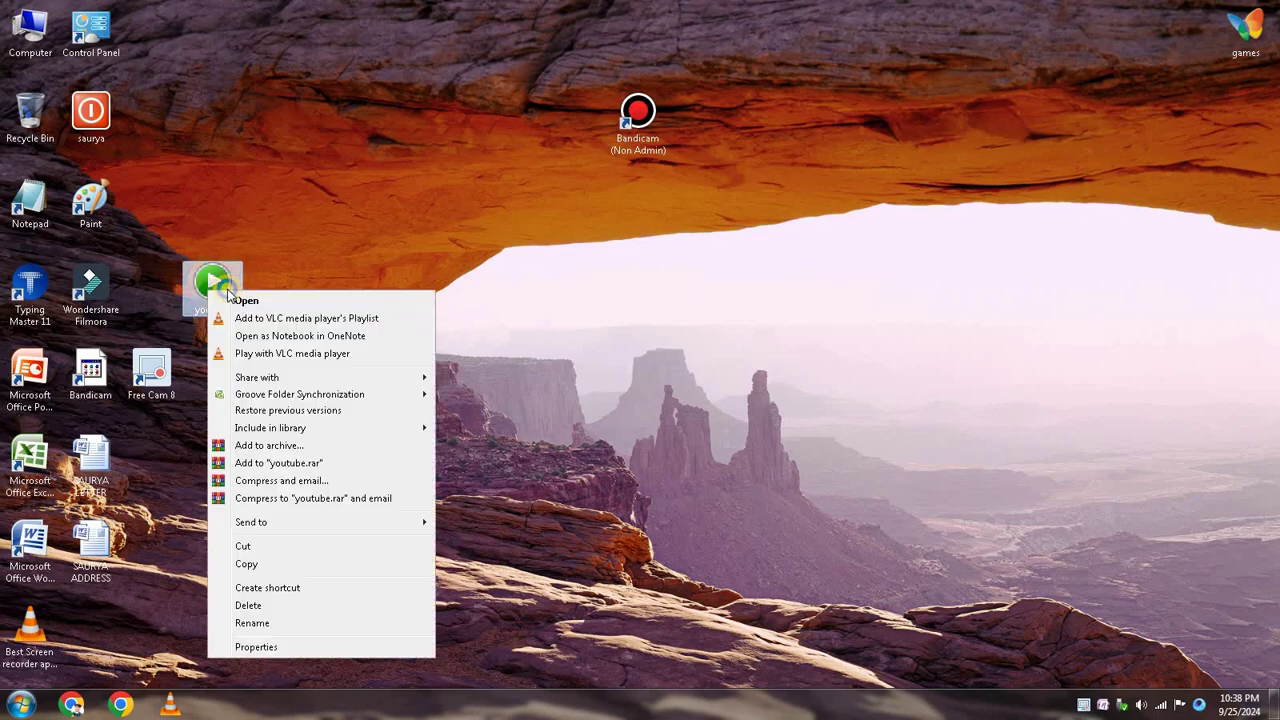
{"action": "left_click", "coordinate": [245, 297]}
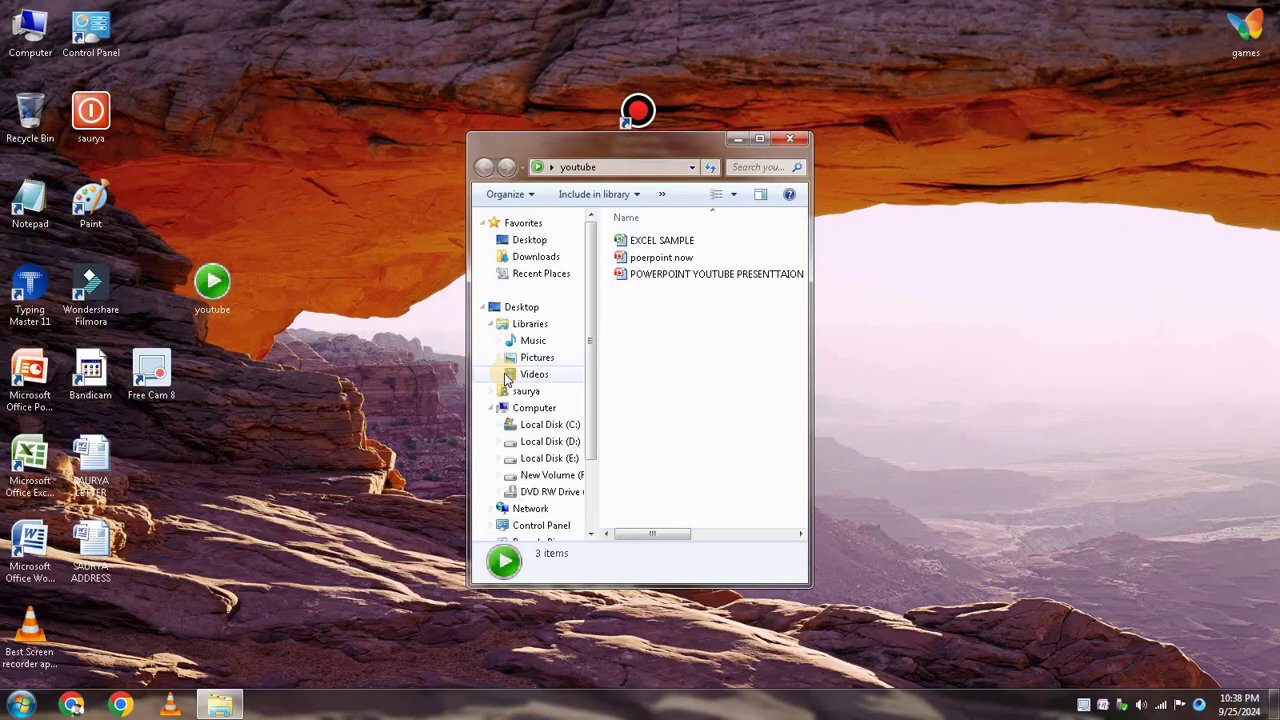
{"action": "left_click", "coordinate": [760, 138]}
{"action": "right_click", "coordinate": [213, 122]}
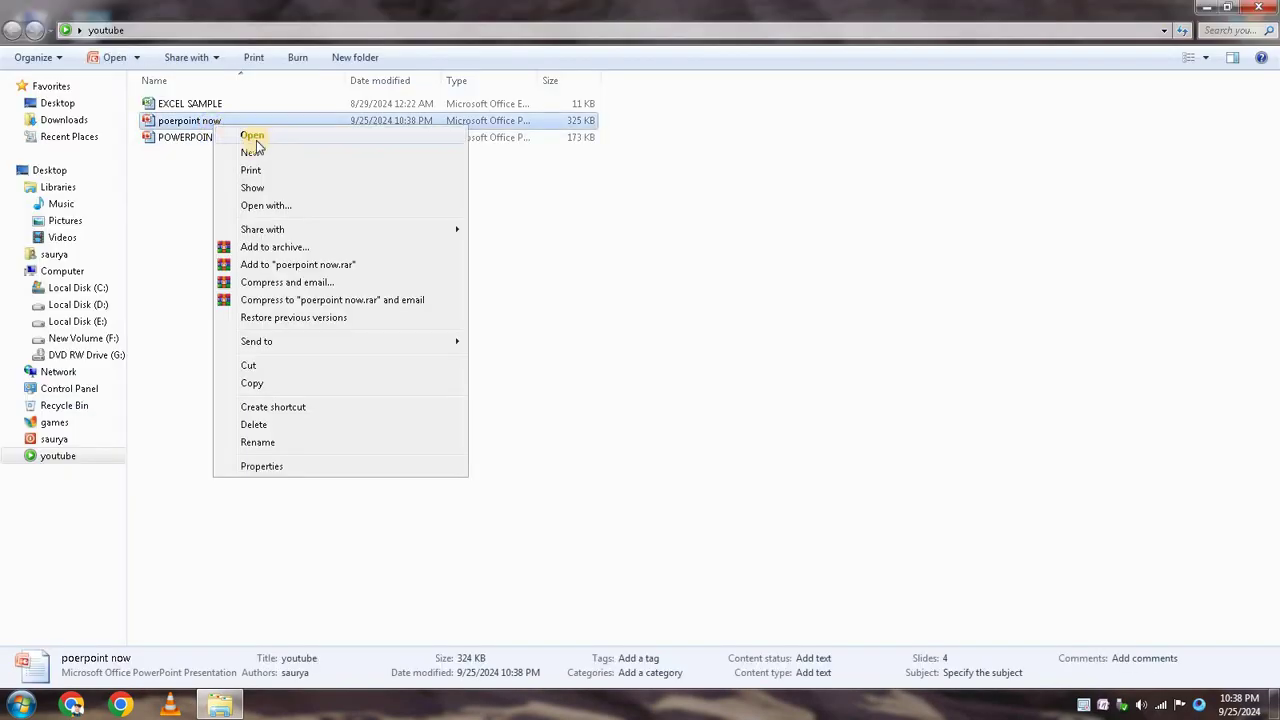
{"action": "left_click", "coordinate": [252, 133]}
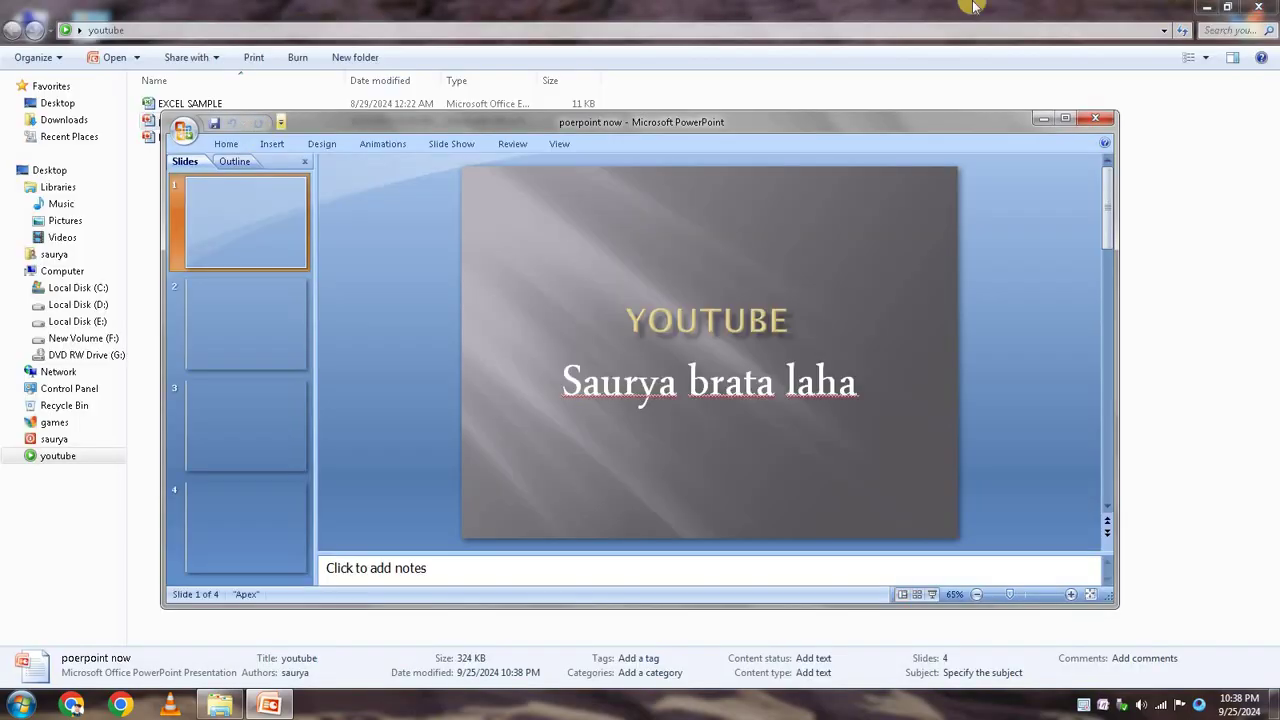
Maximize PowerPoint and play the show from the beginning through Hello guys, College and HDFHDFHFD to the end
{"action": "left_click", "coordinate": [1068, 120]}
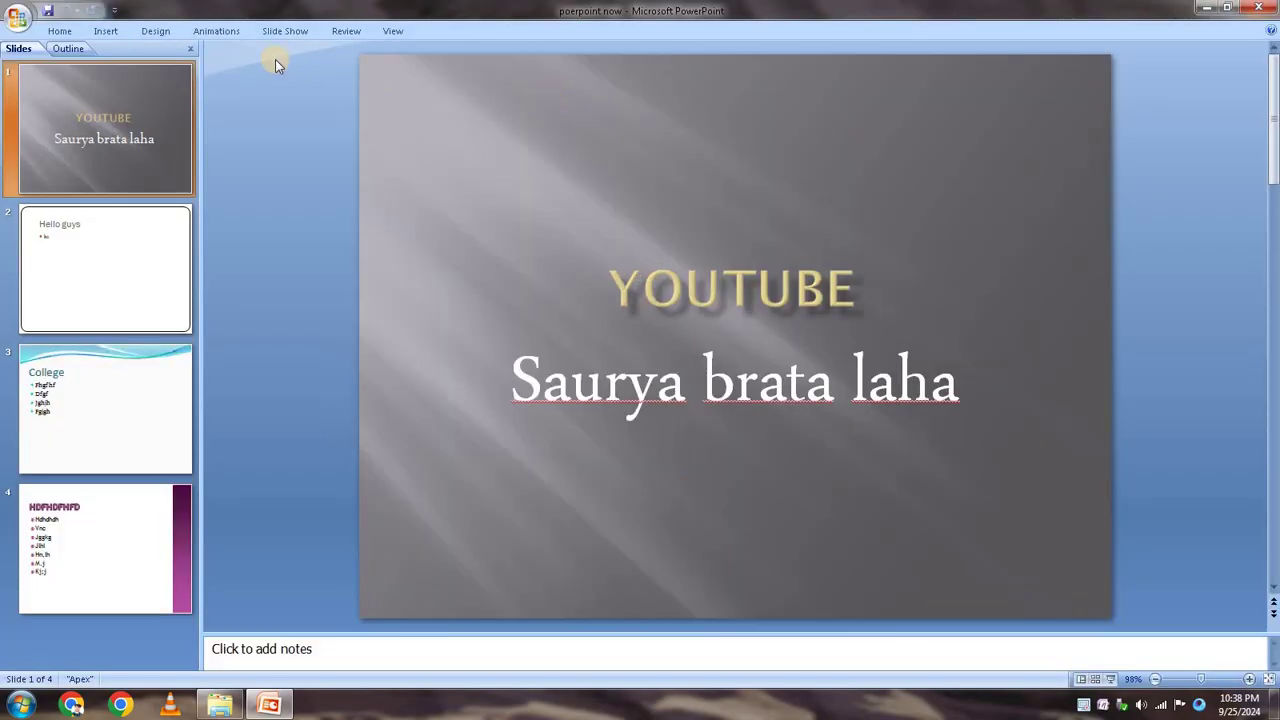
{"action": "left_click", "coordinate": [260, 35]}
{"action": "left_click", "coordinate": [34, 62]}
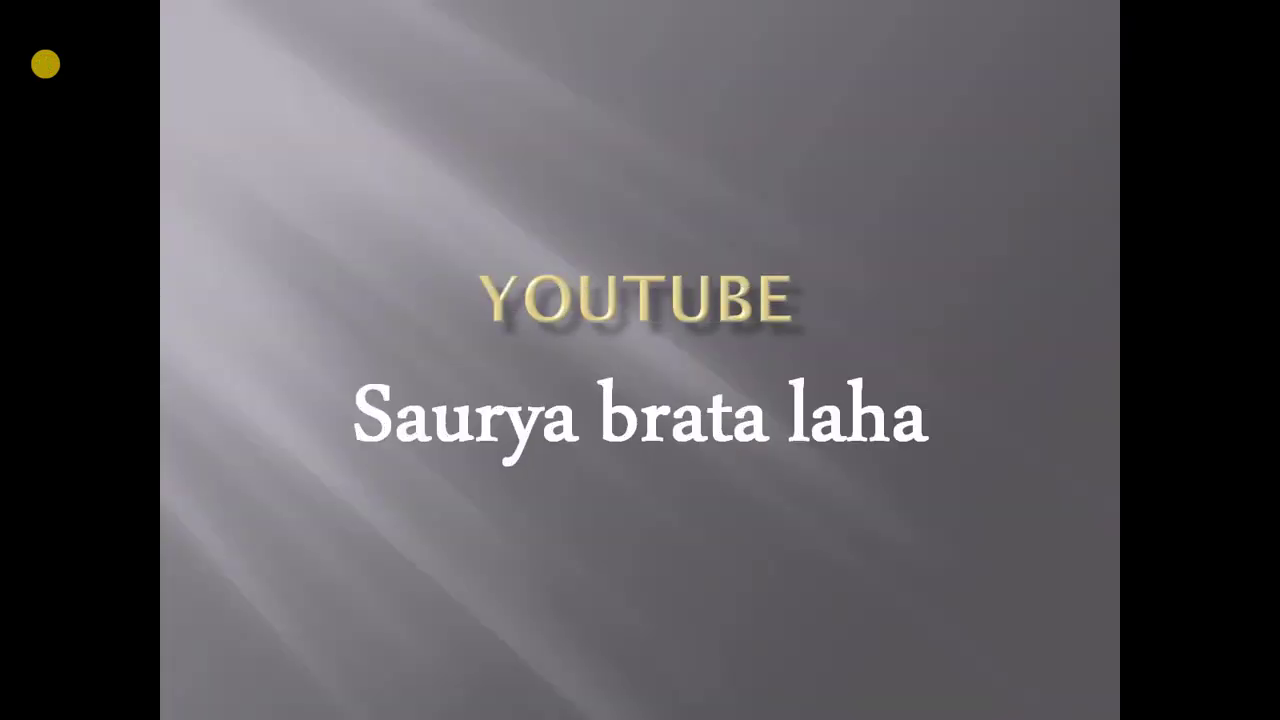
{"action": "left_click", "coordinate": [45, 64]}
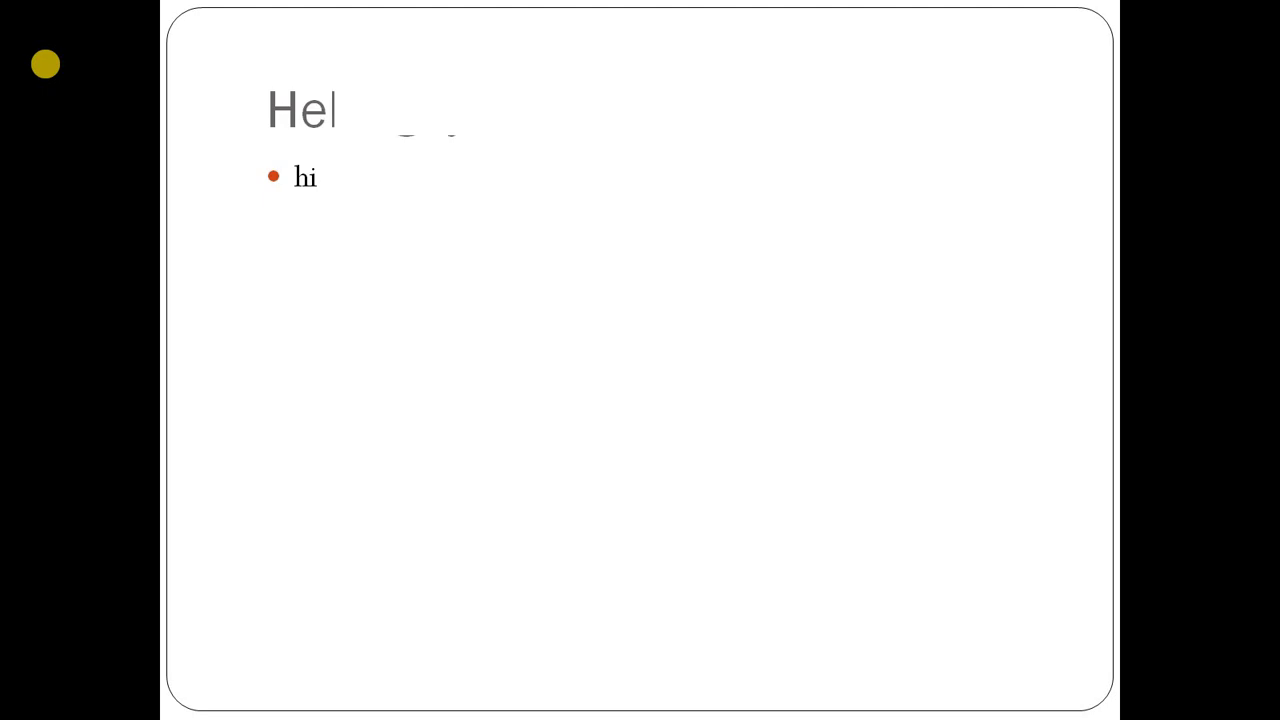
{"action": "left_click", "coordinate": [45, 64]}
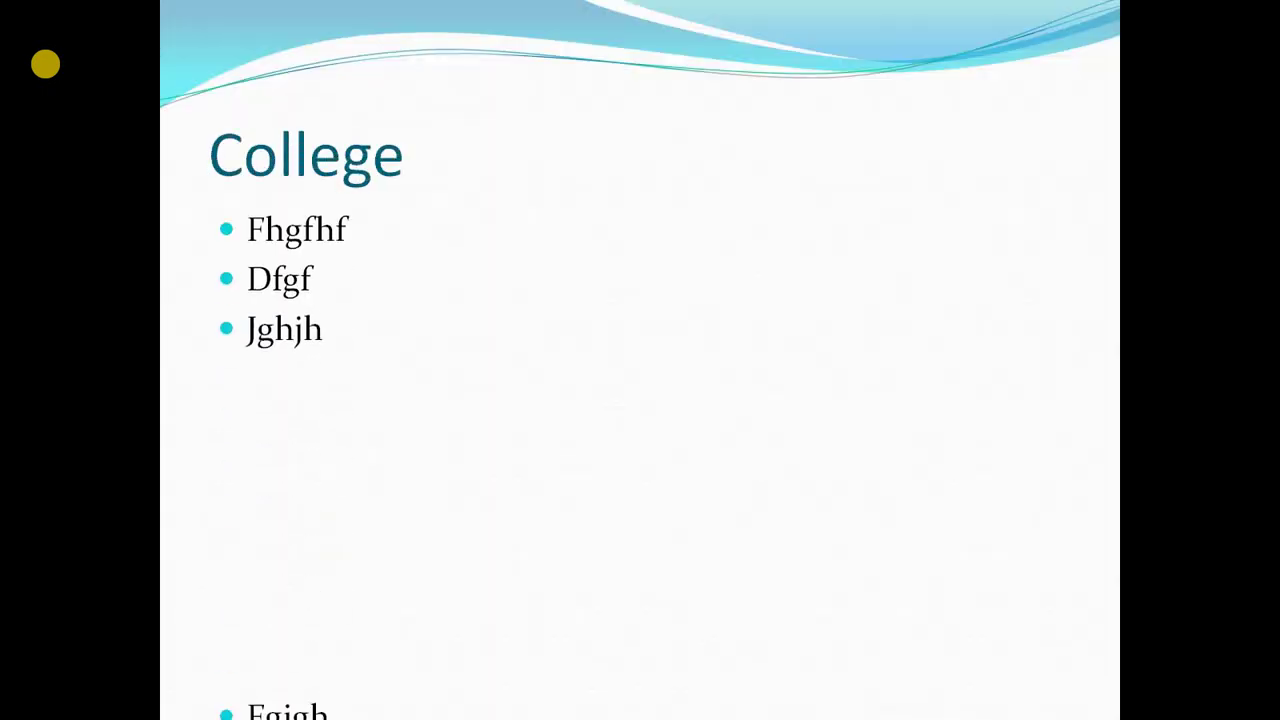
{"action": "left_click", "coordinate": [45, 64]}
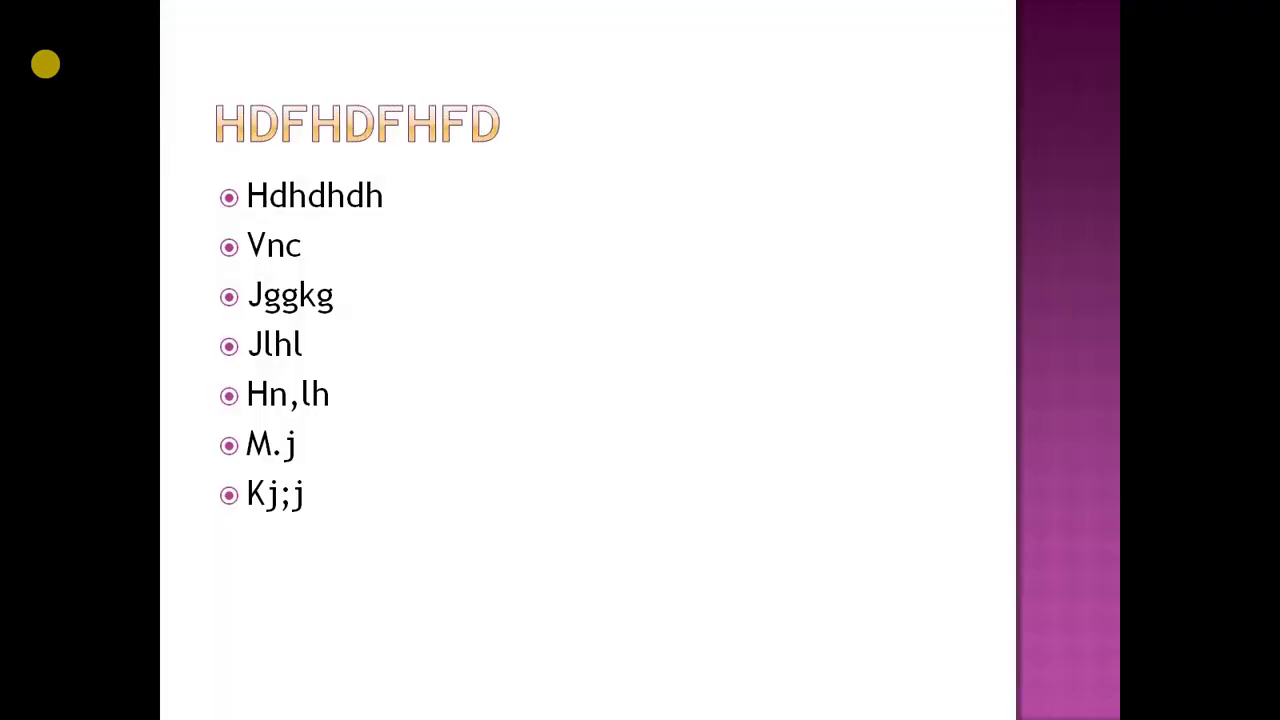
{"action": "left_click", "coordinate": [45, 64]}
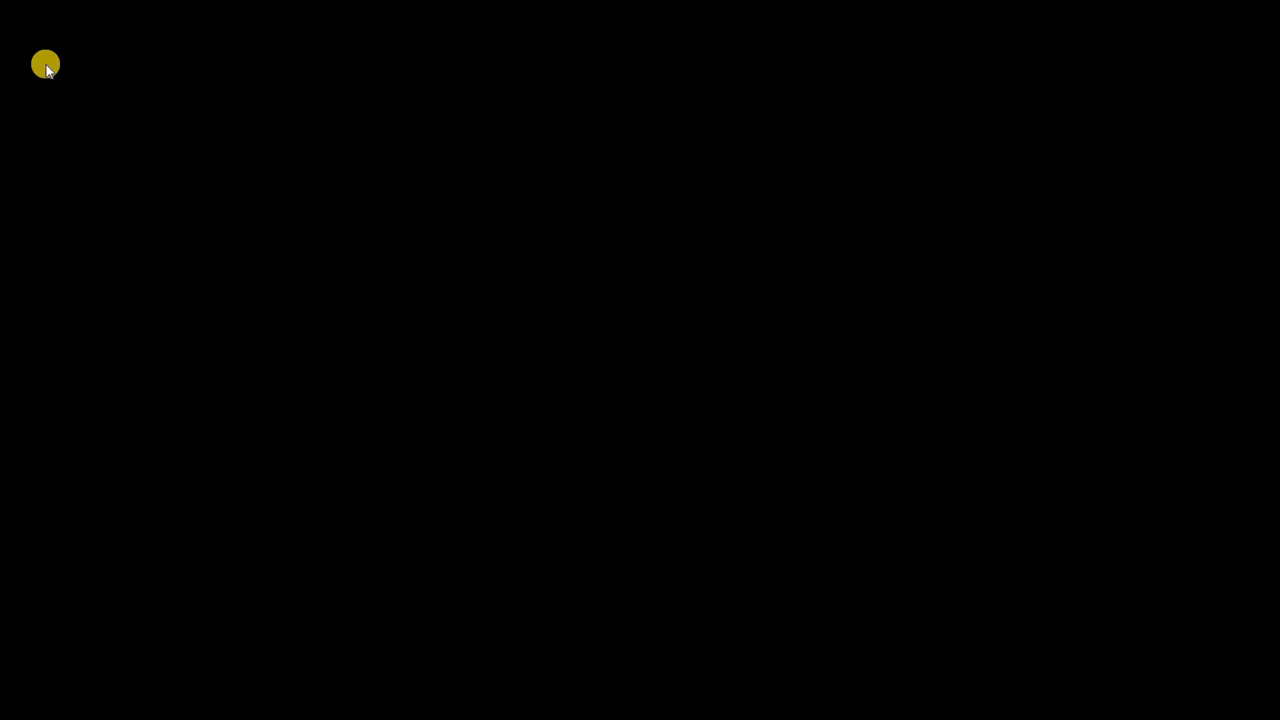
Exit the end-of-show screen back to Normal view of the four-slide deck
{"action": "left_click", "coordinate": [45, 64]}
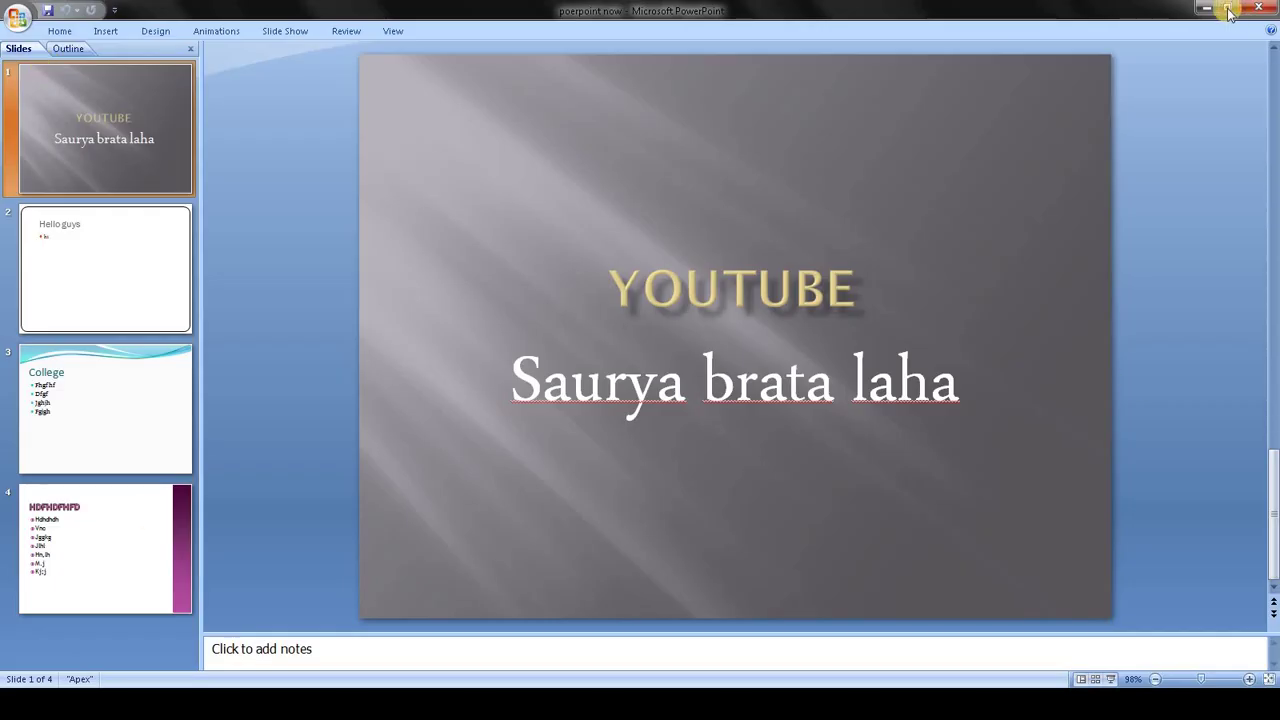
{"action": "scroll", "coordinate": [1209, 509], "scroll_direction": "down", "scroll_amount": 3}
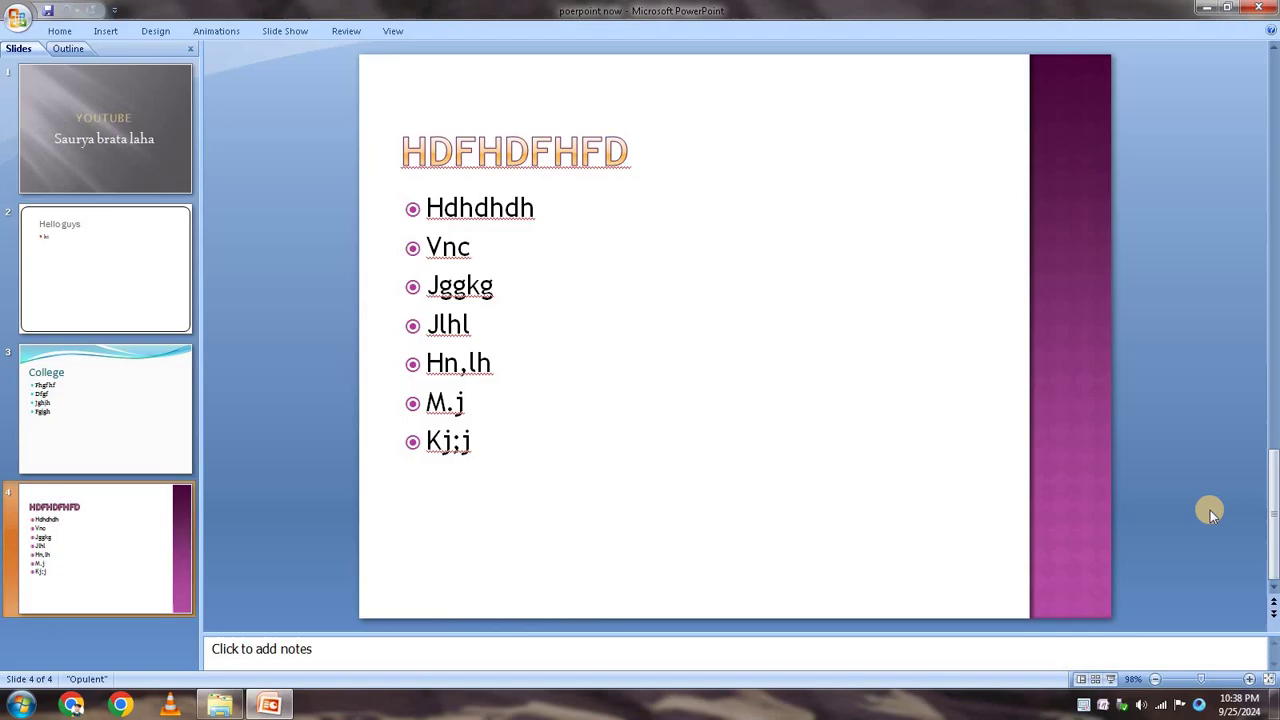
{"action": "left_click", "coordinate": [1088, 708]}
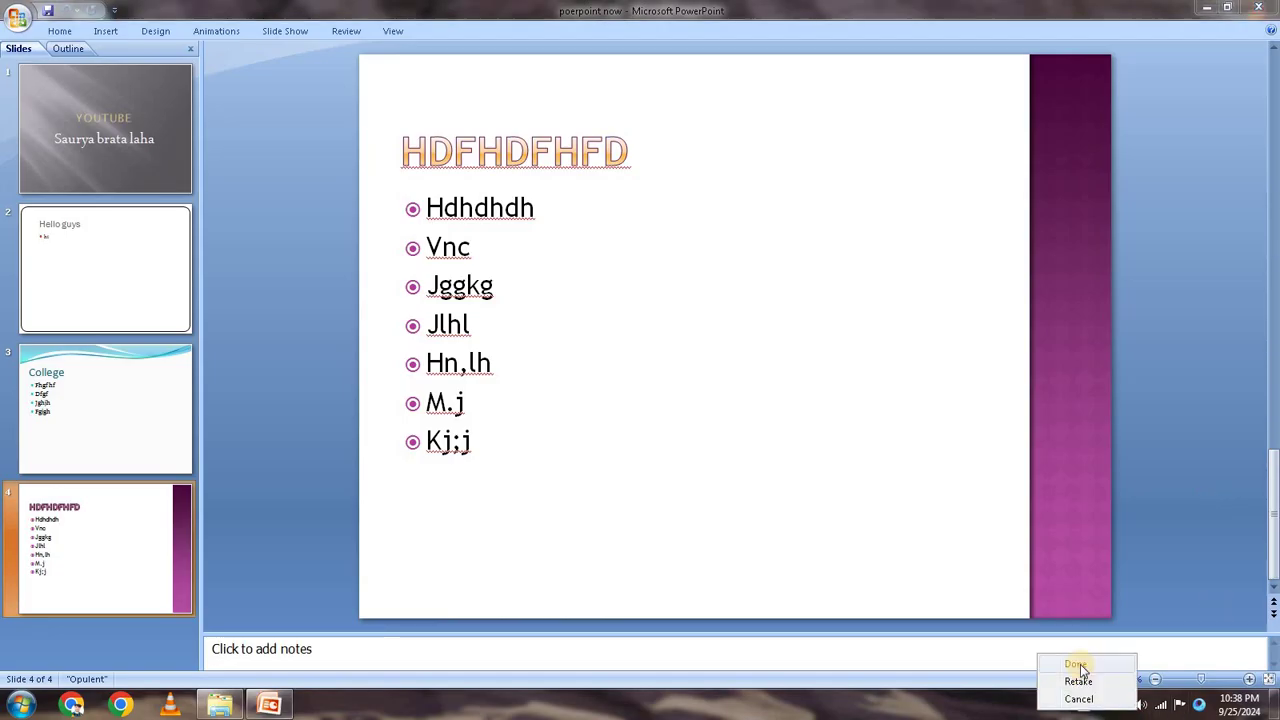